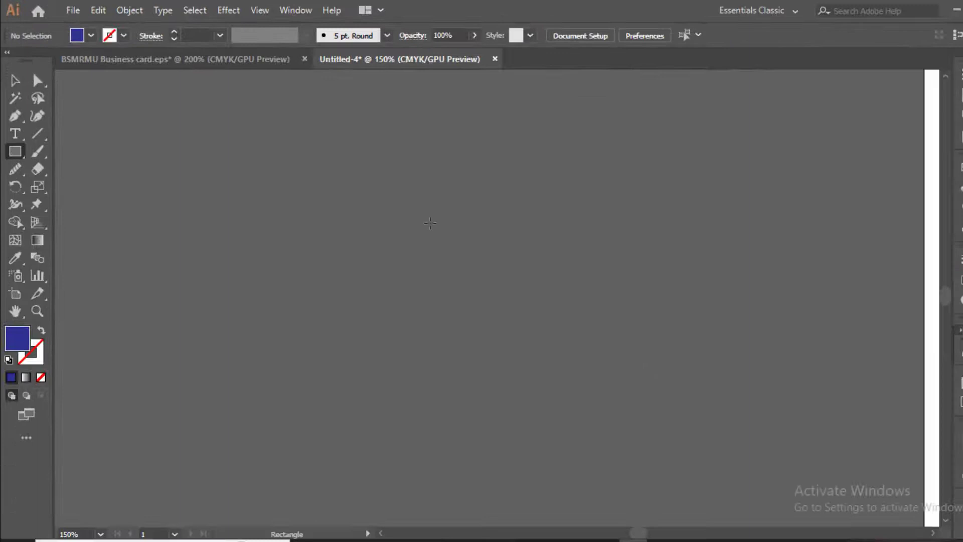
Draw a rectangle 3.5 in wide and 2 in high on the empty canvas beside the artboard
{"action": "left_click", "coordinate": [430, 223]}
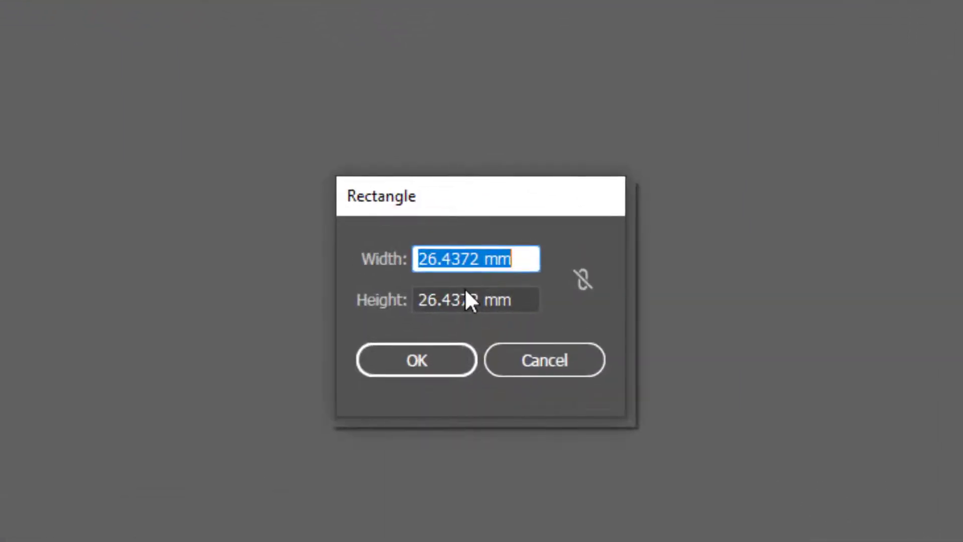
{"action": "type", "text": "3.5"}
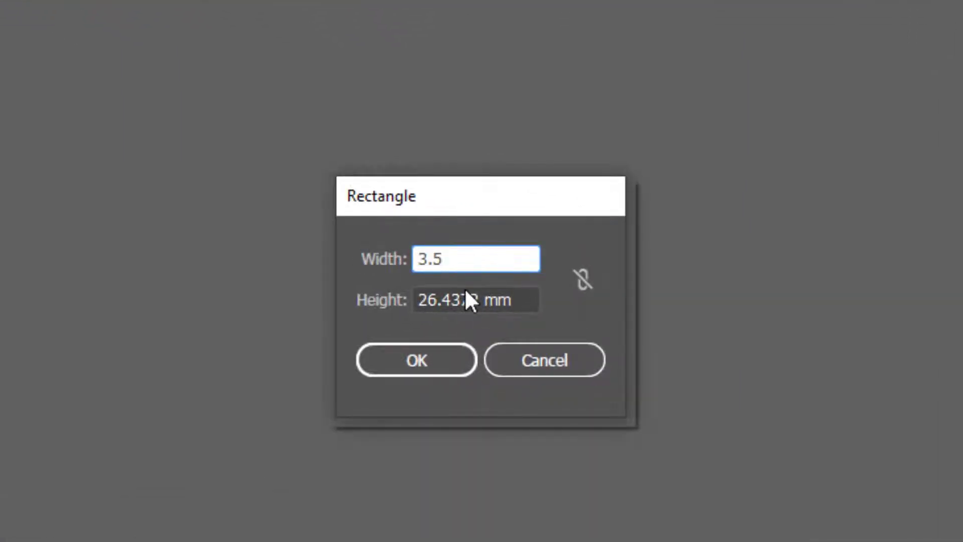
{"action": "type", "text": "in"}
{"action": "key", "text": "Tab"}
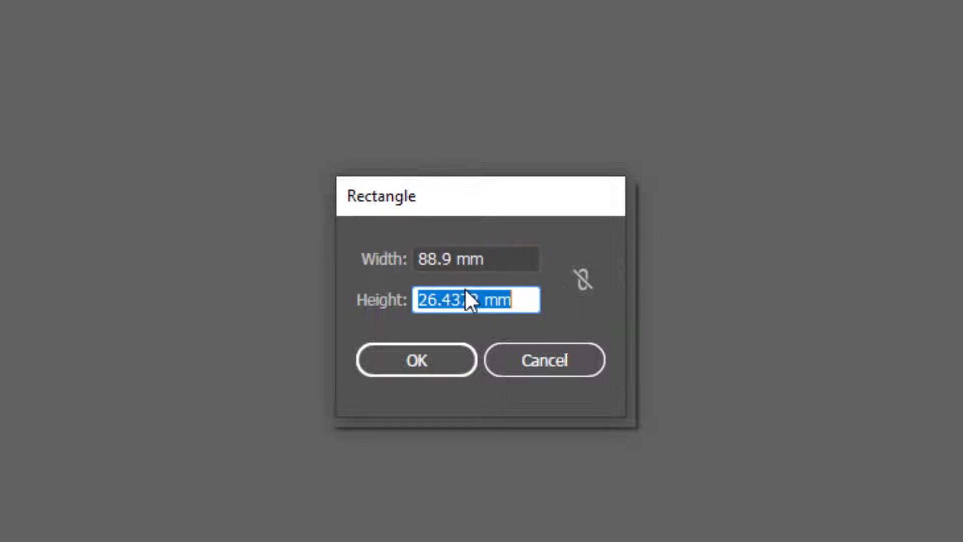
{"action": "type", "text": "2"}
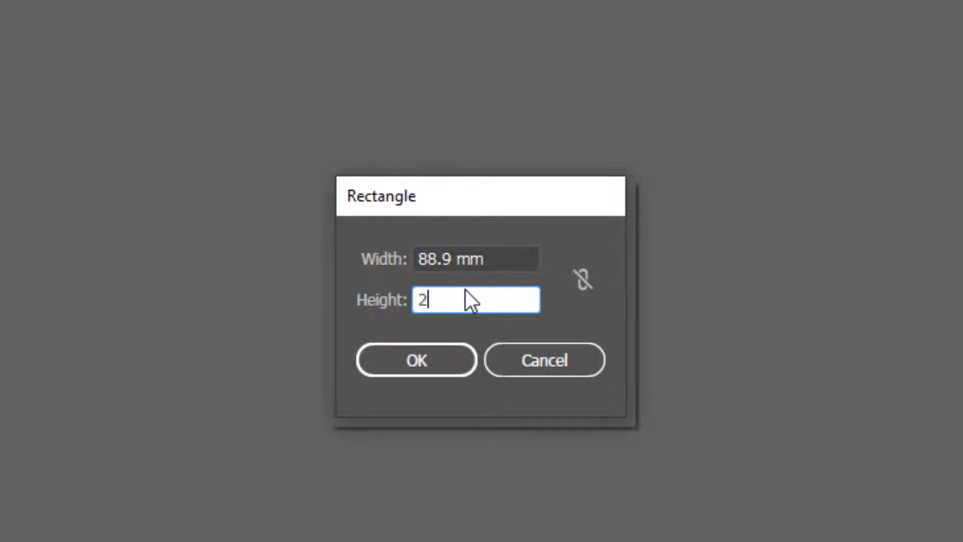
{"action": "type", "text": "in"}
{"action": "key", "text": "Return"}
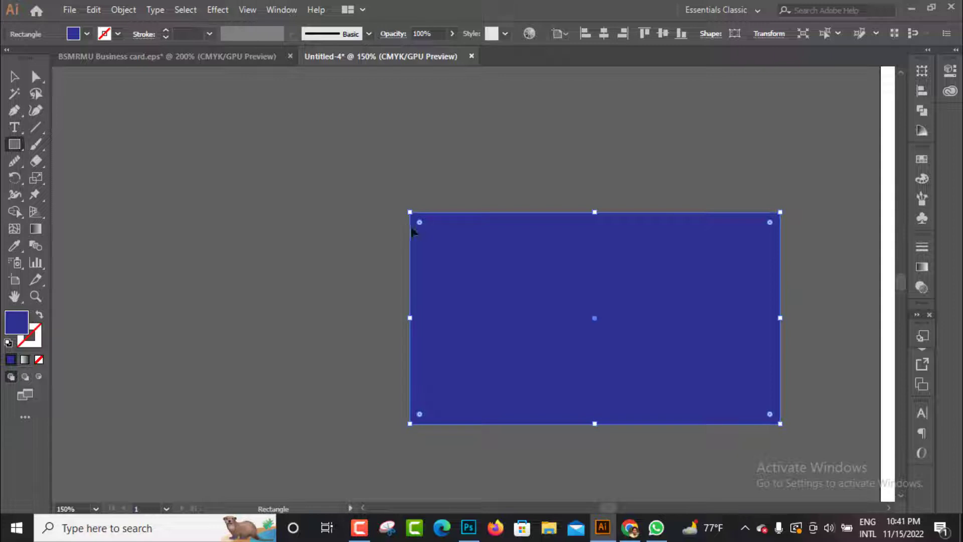
Round all four corners of the rectangle slightly and fill it with white
{"action": "left_click", "coordinate": [14, 77]}
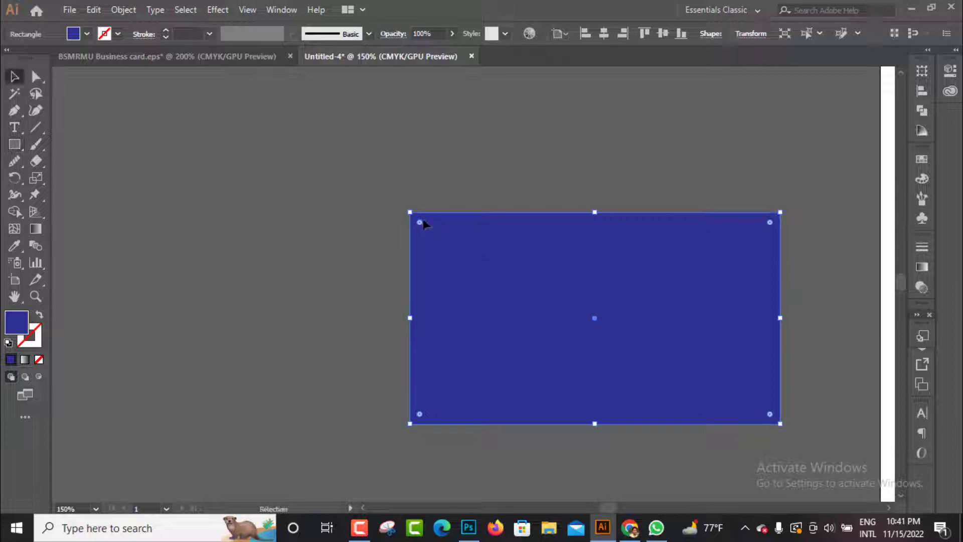
{"action": "left_click_drag", "start_coordinate": [420, 223], "coordinate": [428, 240]}
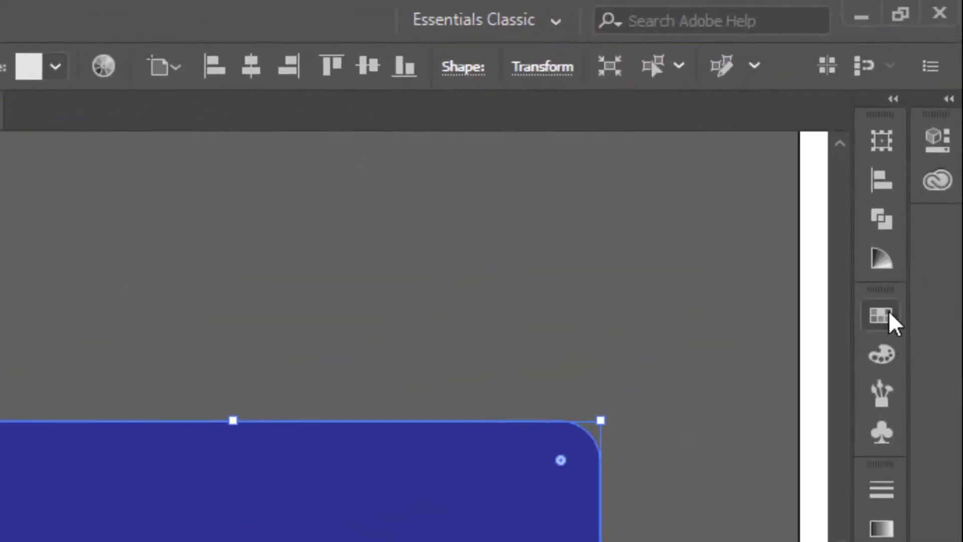
{"action": "left_click", "coordinate": [922, 159]}
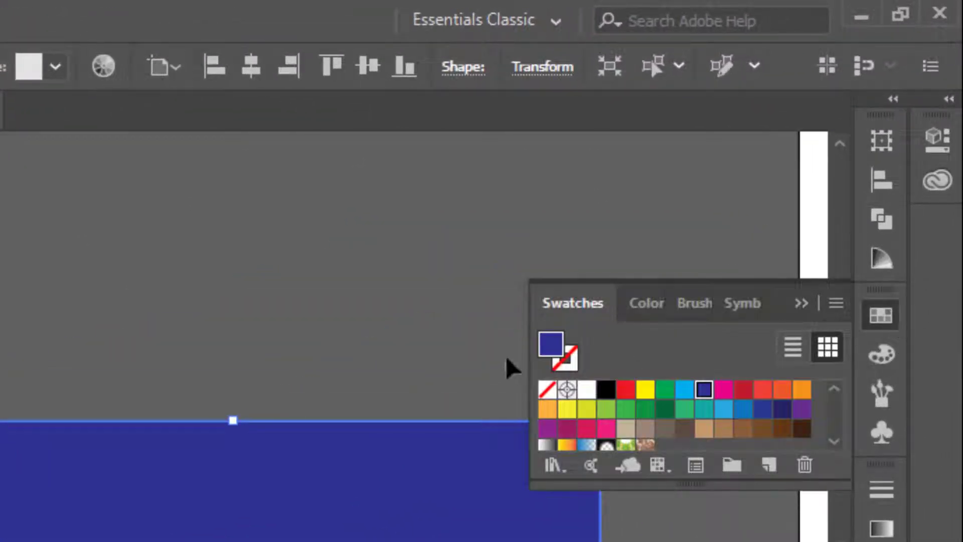
{"action": "left_click", "coordinate": [587, 390]}
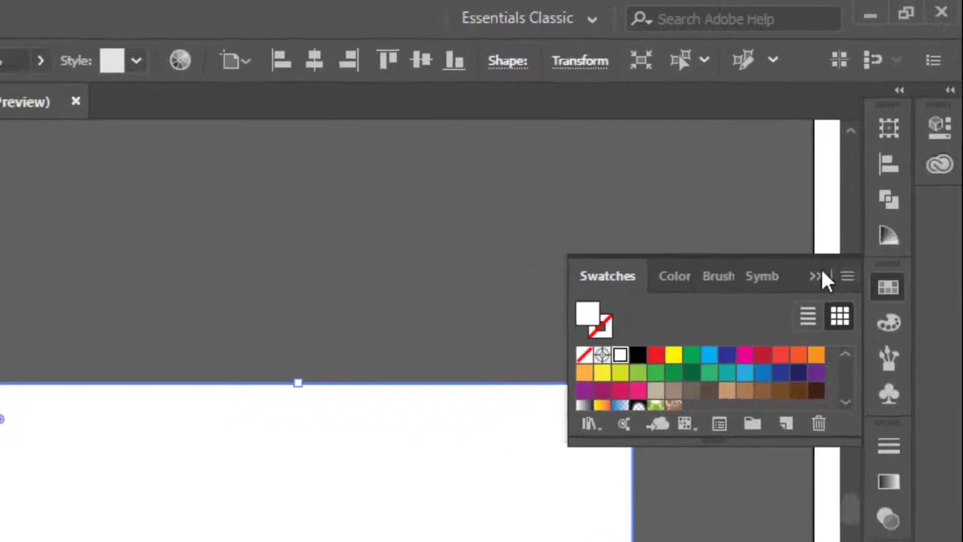
{"action": "left_click", "coordinate": [888, 287]}
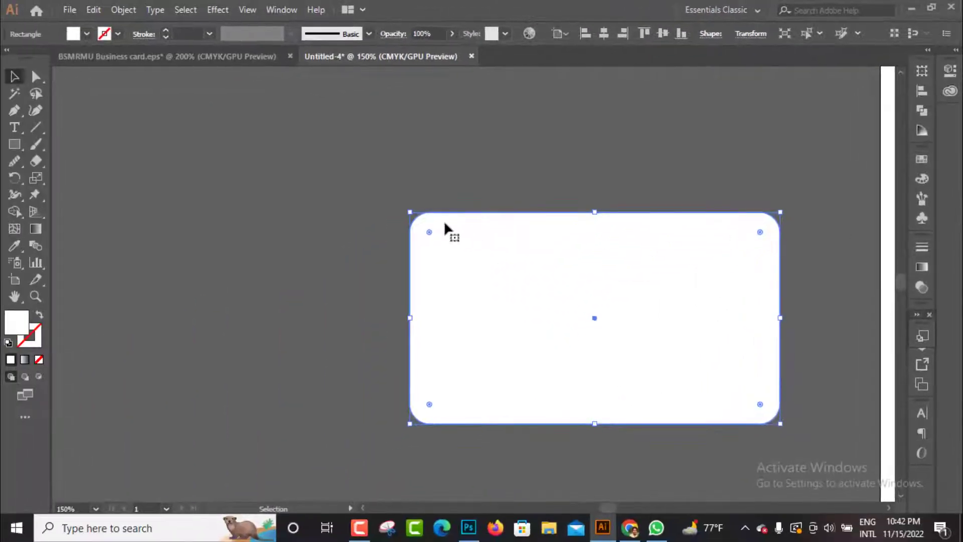
{"action": "key", "text": "space"}
{"action": "left_click_drag", "start_coordinate": [85, 504], "coordinate": [24, 433]}
{"action": "left_click_drag", "start_coordinate": [444, 239], "coordinate": [469, 203]}
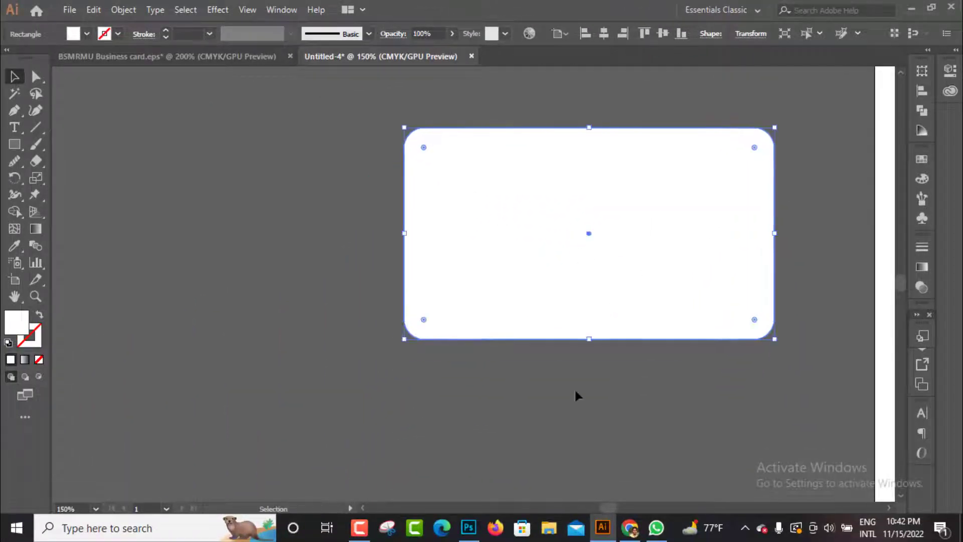
{"action": "left_click", "coordinate": [609, 397]}
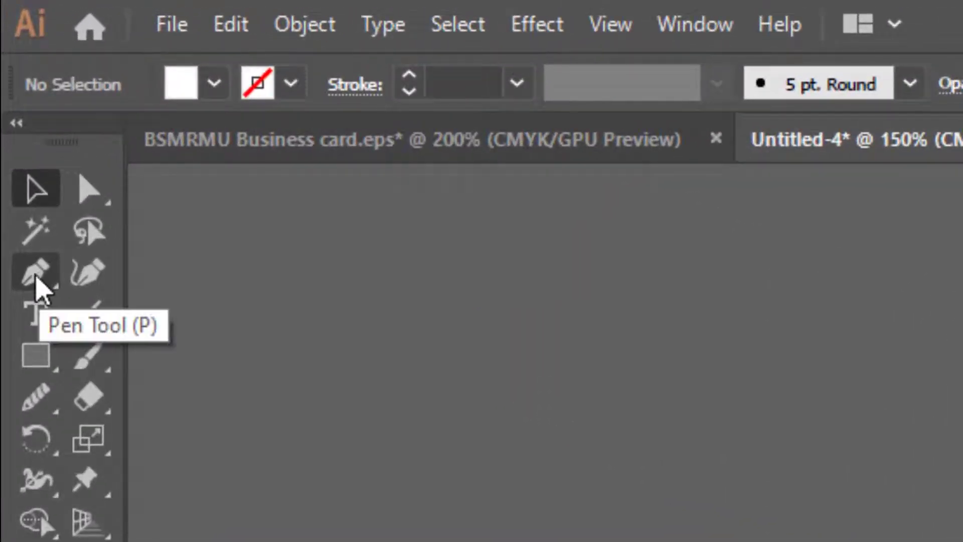
Draw a closed Pen tool shape across the card's full width, with an S-curved upper edge and a straight base along the card's lower edge
{"action": "left_click", "coordinate": [36, 276]}
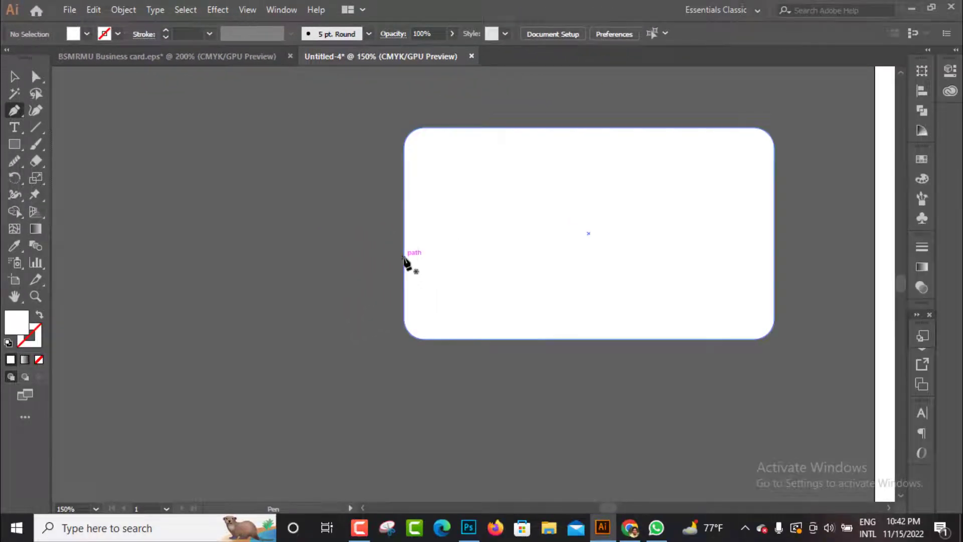
{"action": "left_click", "coordinate": [404, 258]}
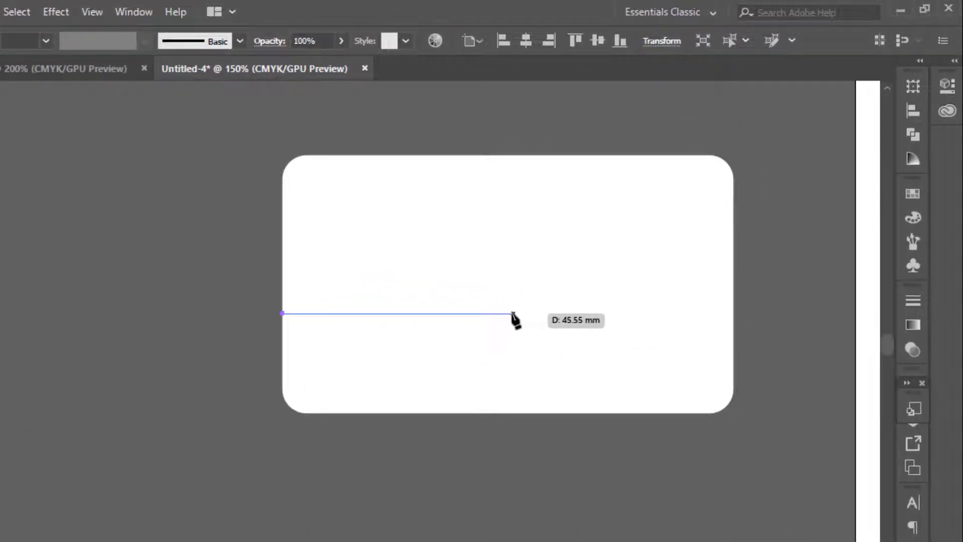
{"action": "left_click", "coordinate": [508, 314]}
{"action": "left_click_drag", "start_coordinate": [509, 314], "coordinate": [648, 374]}
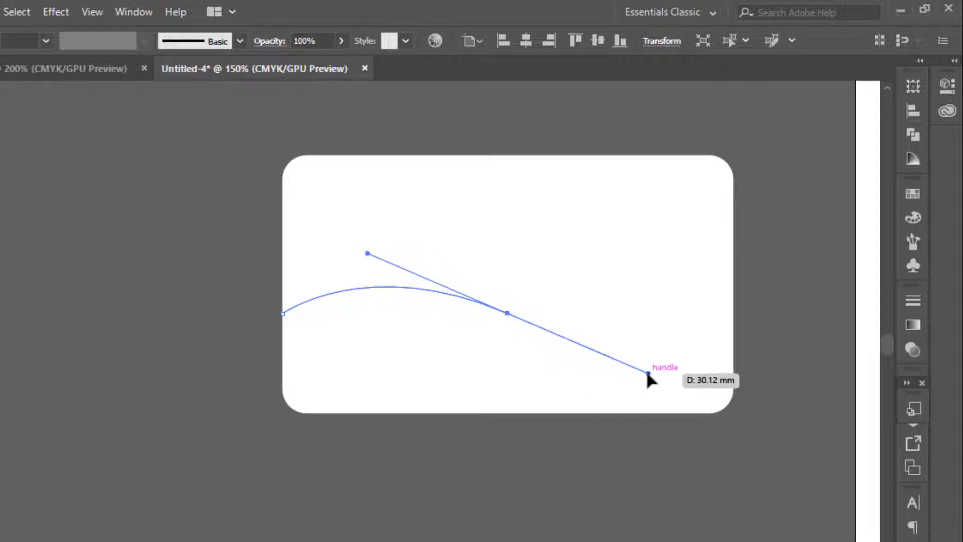
{"action": "left_click", "coordinate": [734, 314]}
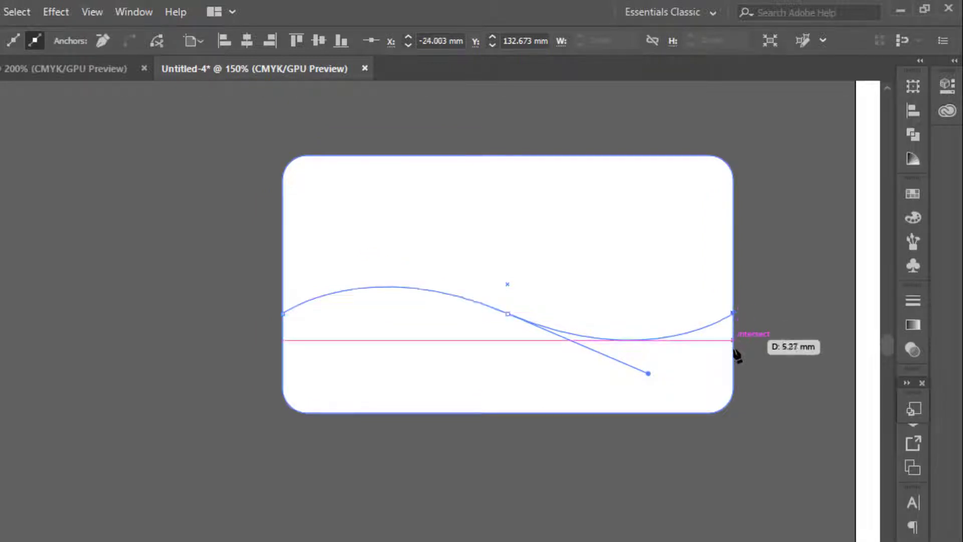
{"action": "left_click", "coordinate": [734, 413]}
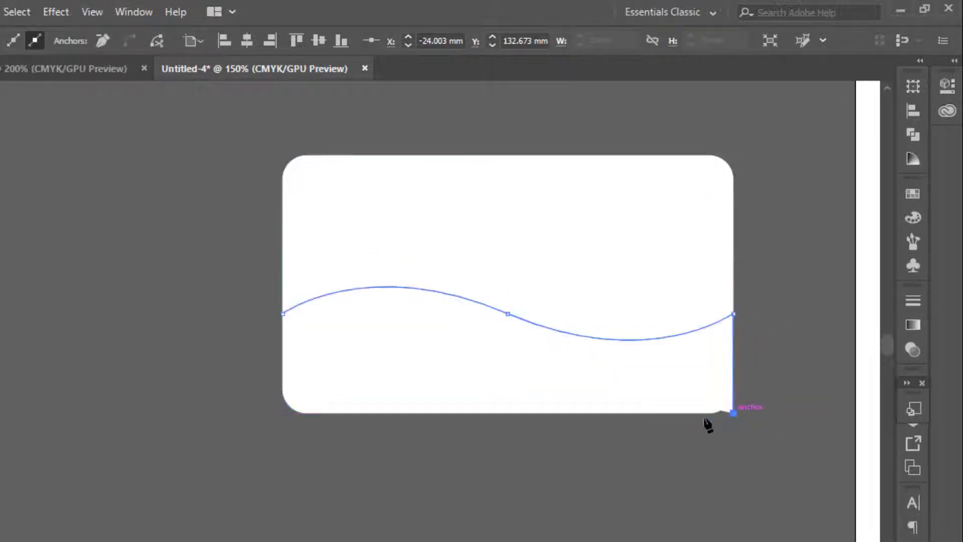
{"action": "left_click", "coordinate": [282, 413]}
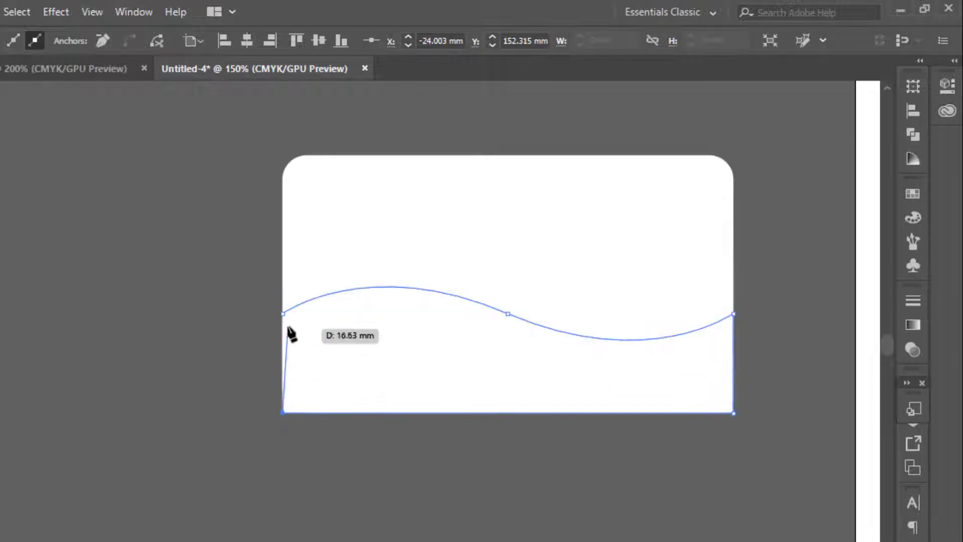
{"action": "left_click", "coordinate": [284, 314]}
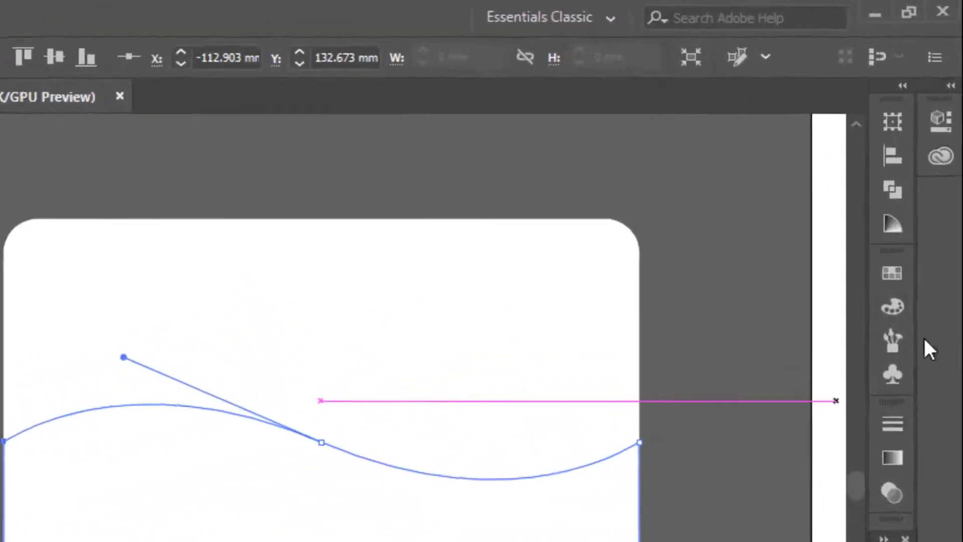
Fill the wavy shape with the dark blue swatch and deselect it
{"action": "left_click", "coordinate": [912, 198]}
{"action": "left_click", "coordinate": [729, 355]}
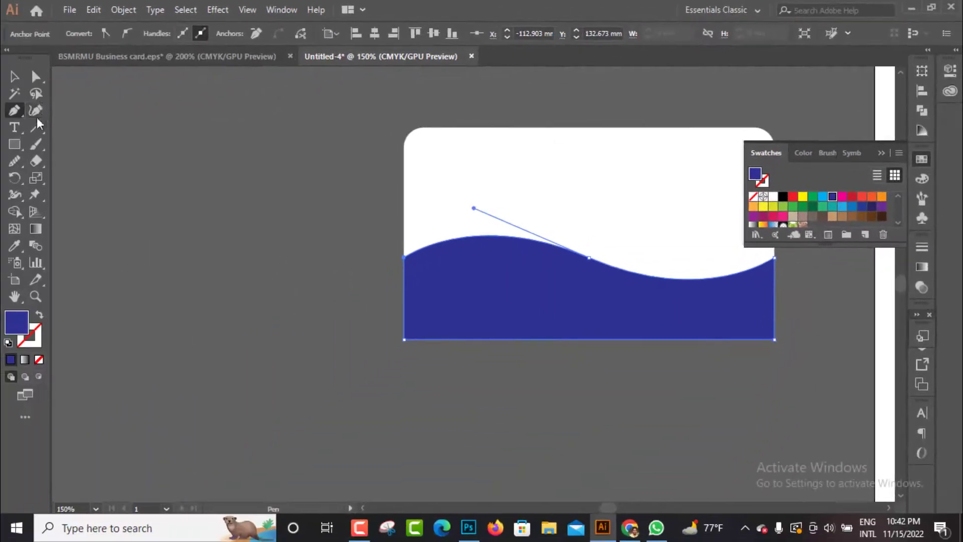
{"action": "left_click", "coordinate": [14, 77]}
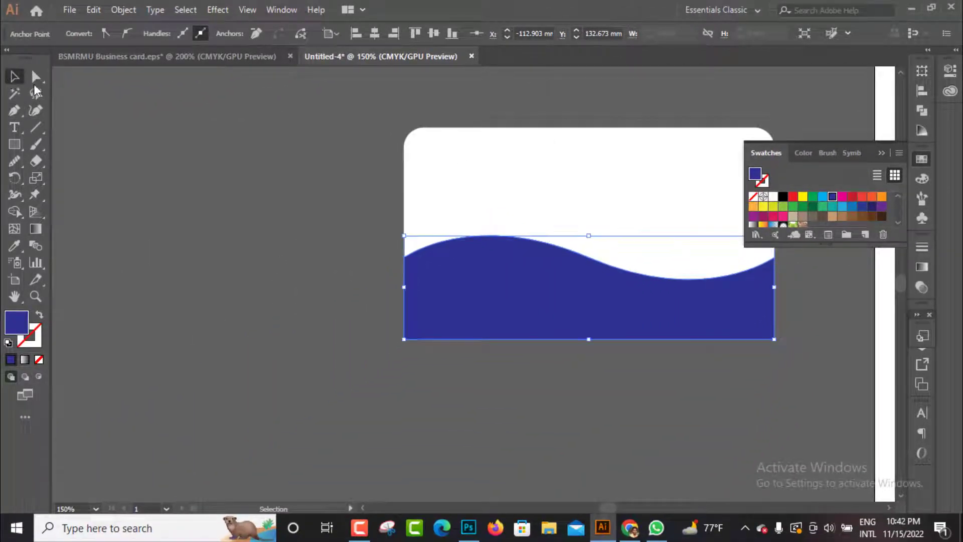
{"action": "left_click", "coordinate": [882, 153]}
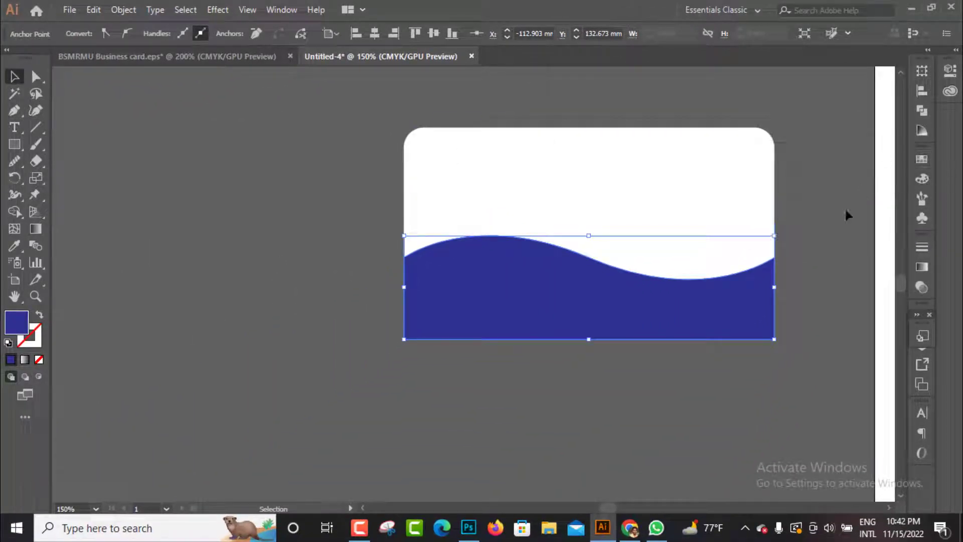
{"action": "left_click", "coordinate": [772, 385]}
Select both shapes and use Shape Builder to remove the blue pieces sticking out past the card's two rounded lower corners
{"action": "key", "text": "ctrl+a"}
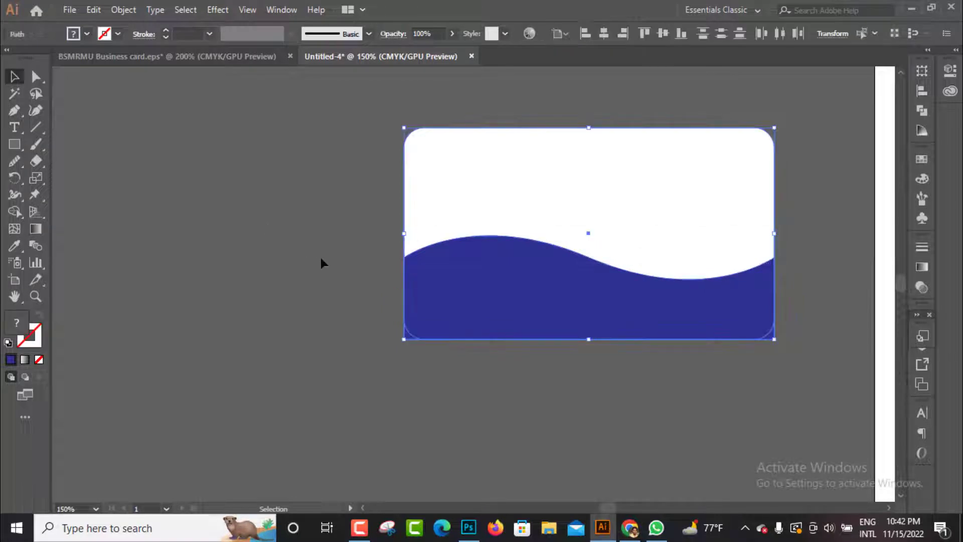
{"action": "left_click_drag", "start_coordinate": [512, 387], "coordinate": [492, 337]}
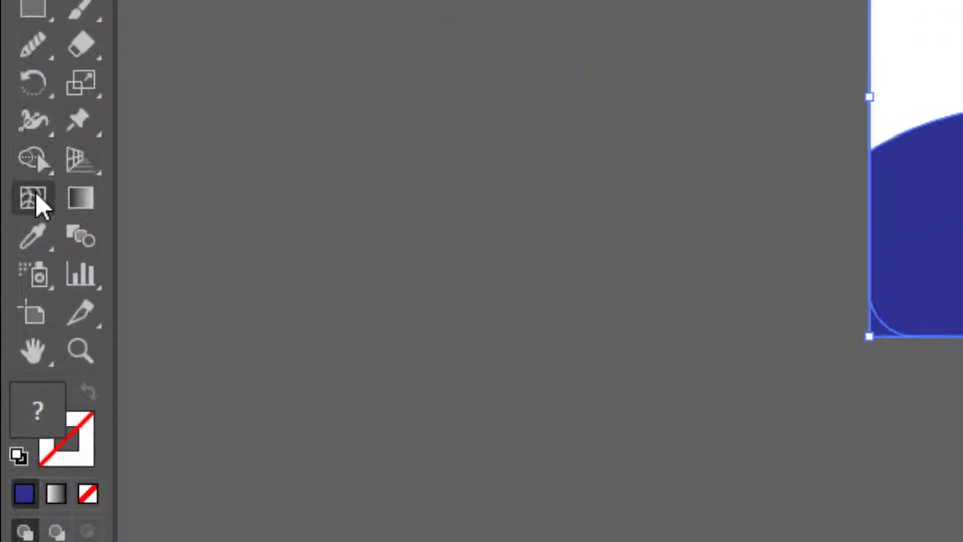
{"action": "left_click", "coordinate": [14, 215]}
{"action": "left_click", "coordinate": [34, 162]}
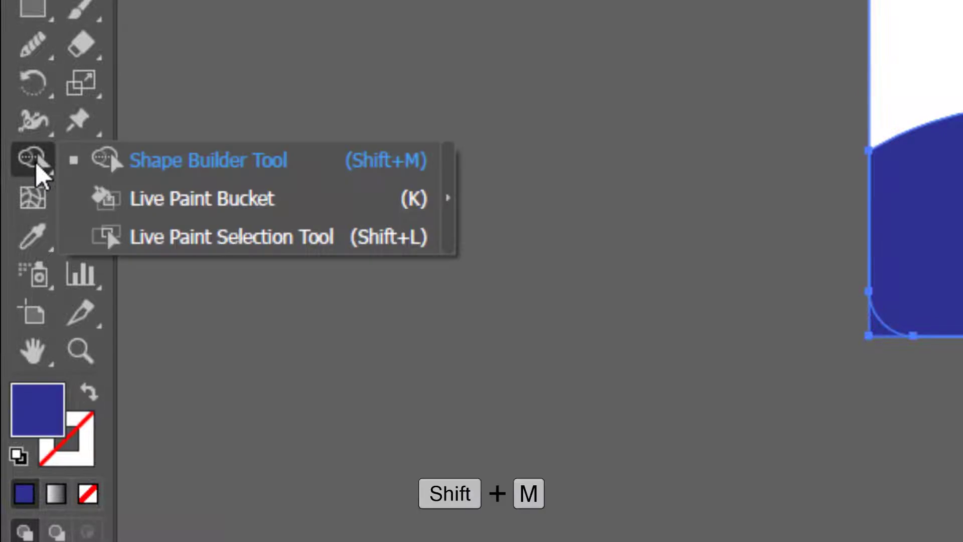
{"action": "left_click", "coordinate": [165, 170]}
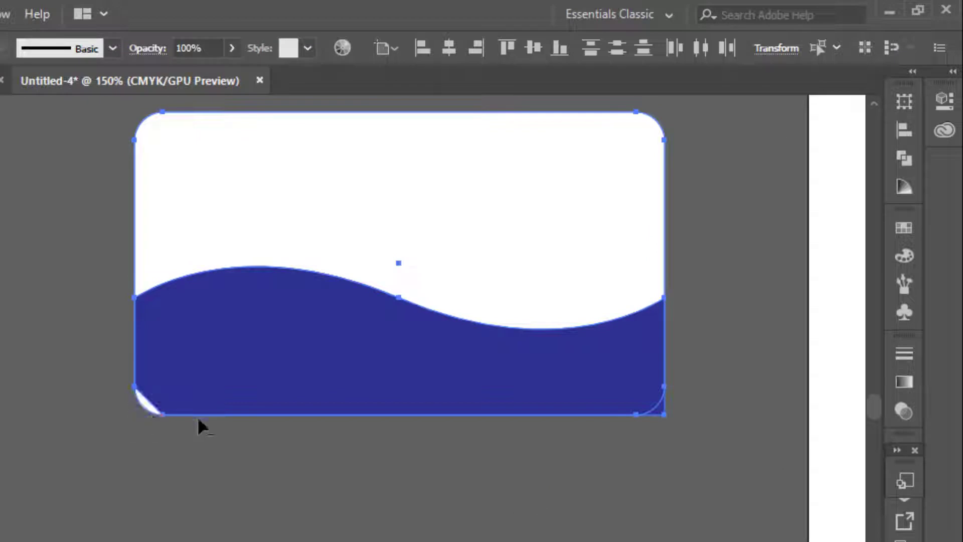
{"action": "key", "text": "ctrl+z"}
{"action": "key", "text": "ctrl+plus"}
{"action": "key", "text": "ctrl+plus"}
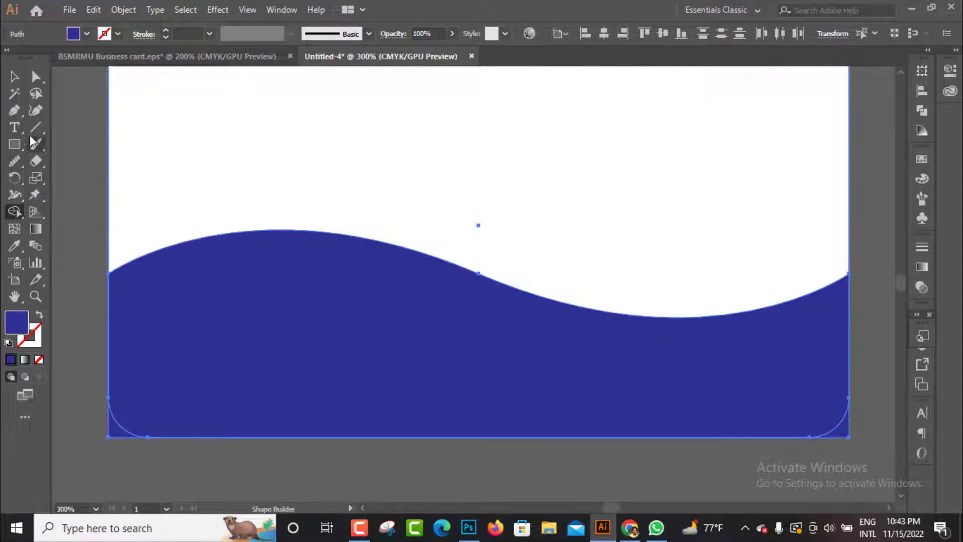
{"action": "left_click", "coordinate": [14, 78]}
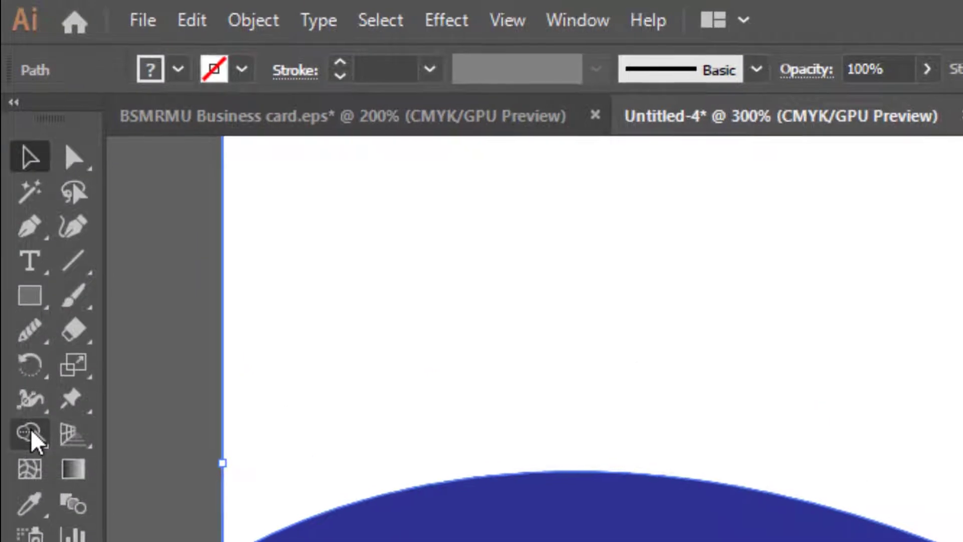
{"action": "left_click", "coordinate": [14, 211]}
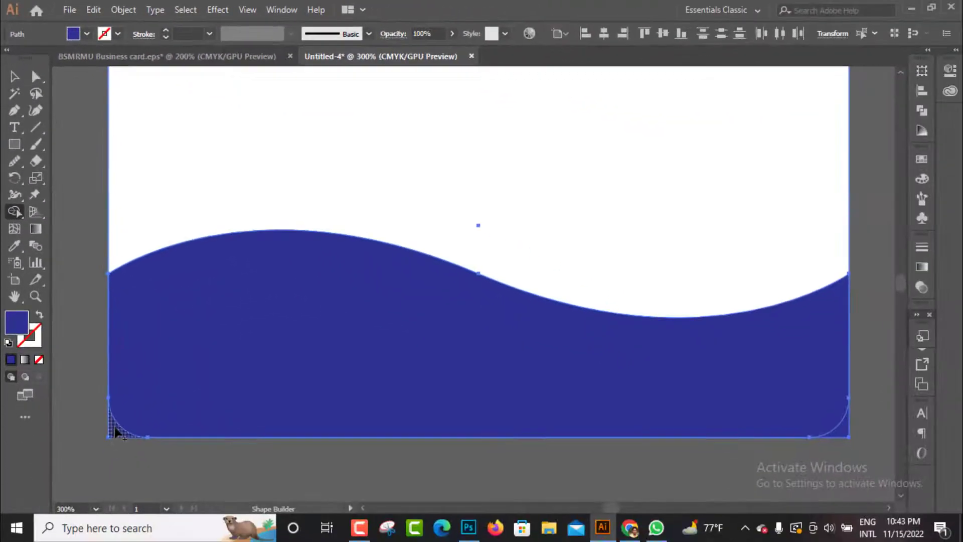
{"action": "left_click", "coordinate": [115, 431], "text": "alt"}
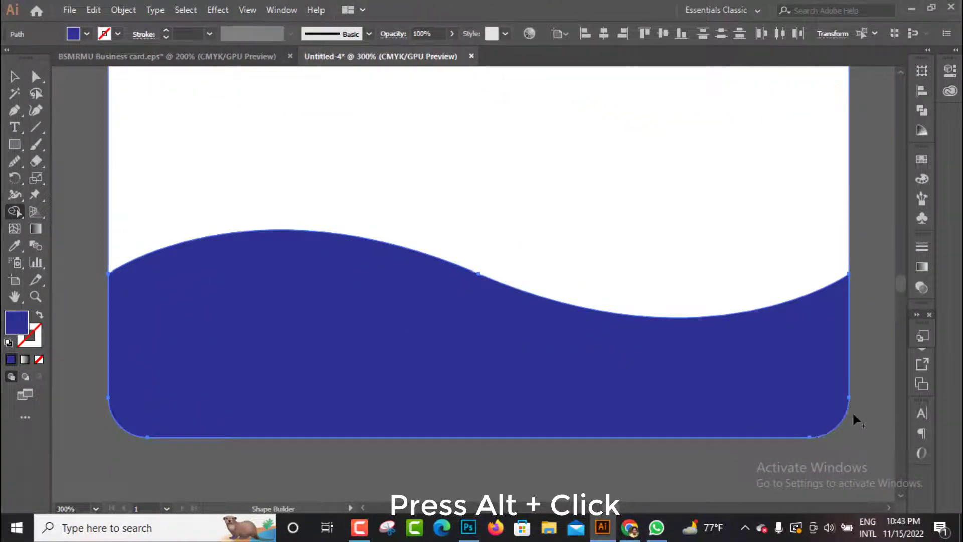
{"action": "key", "text": "ctrl+minus"}
{"action": "key", "text": "ctrl+minus"}
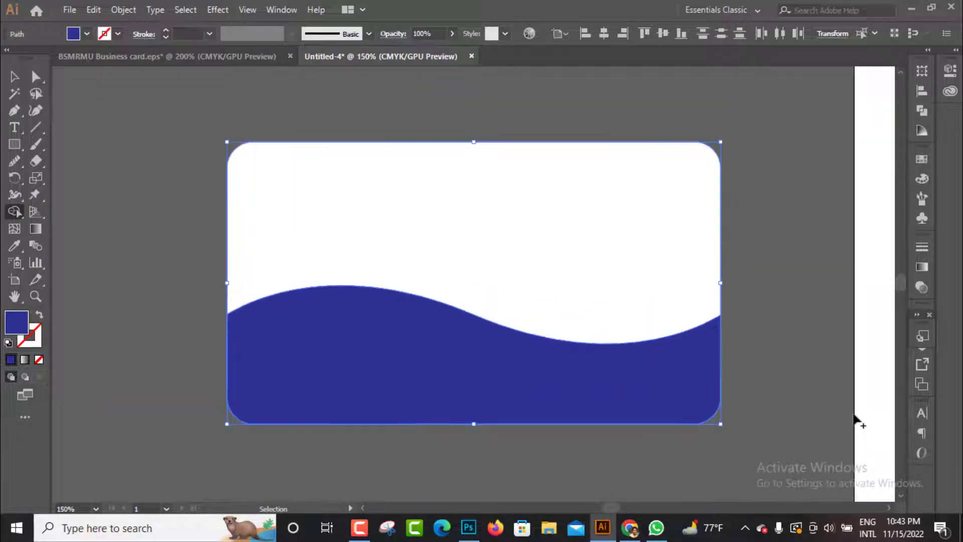
{"action": "key", "text": "ctrl+plus"}
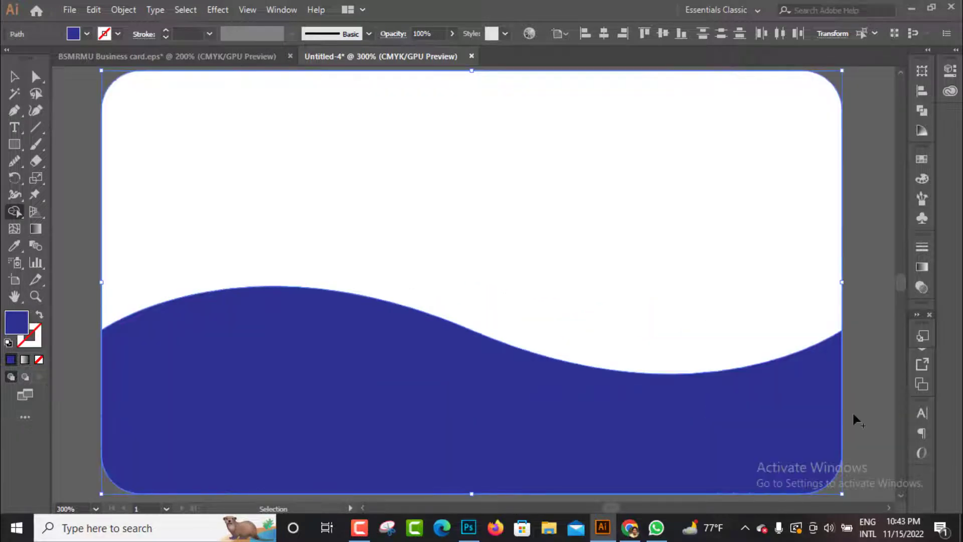
{"action": "key", "text": "ctrl+minus"}
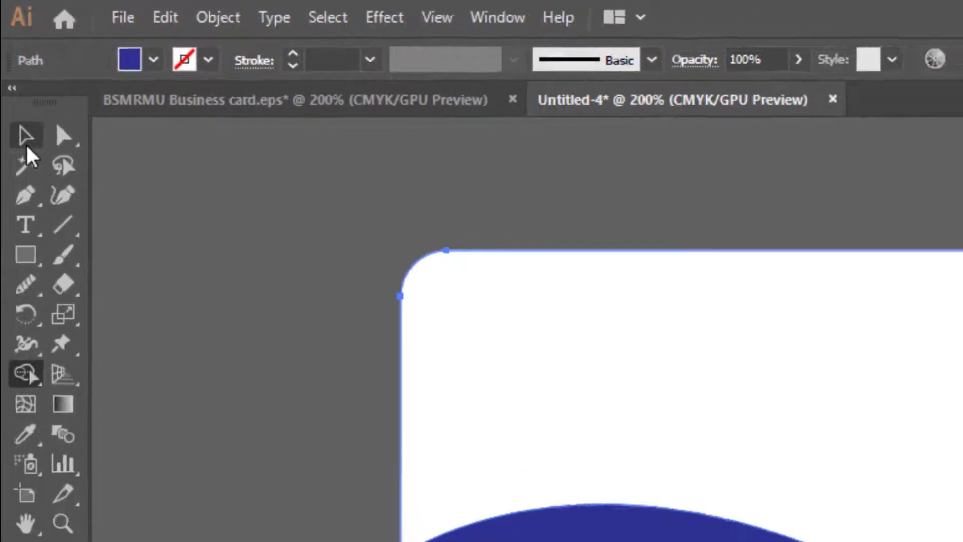
{"action": "left_click", "coordinate": [26, 145]}
{"action": "left_click", "coordinate": [725, 239]}
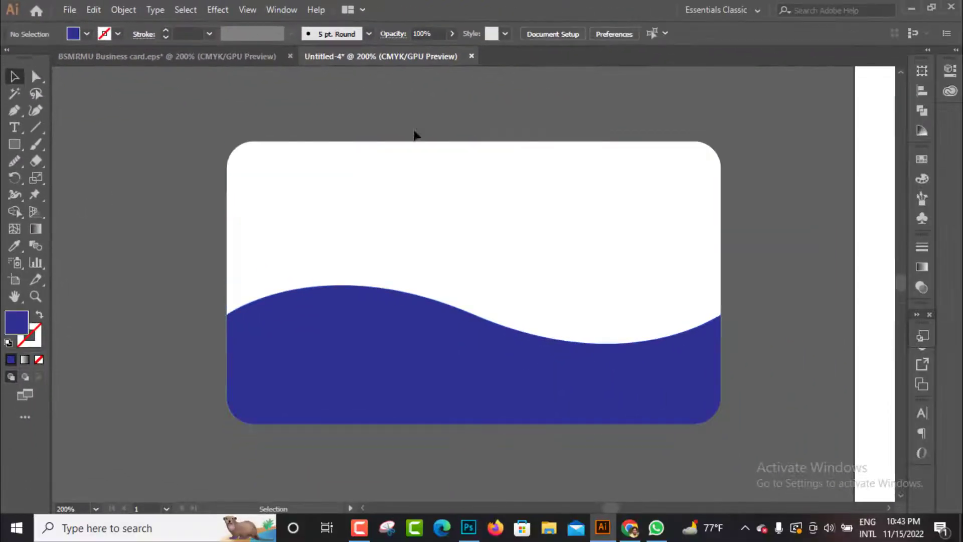
Add a point-text line with the cardholder's full name near the upper-left of the card's white area
{"action": "left_click", "coordinate": [14, 128]}
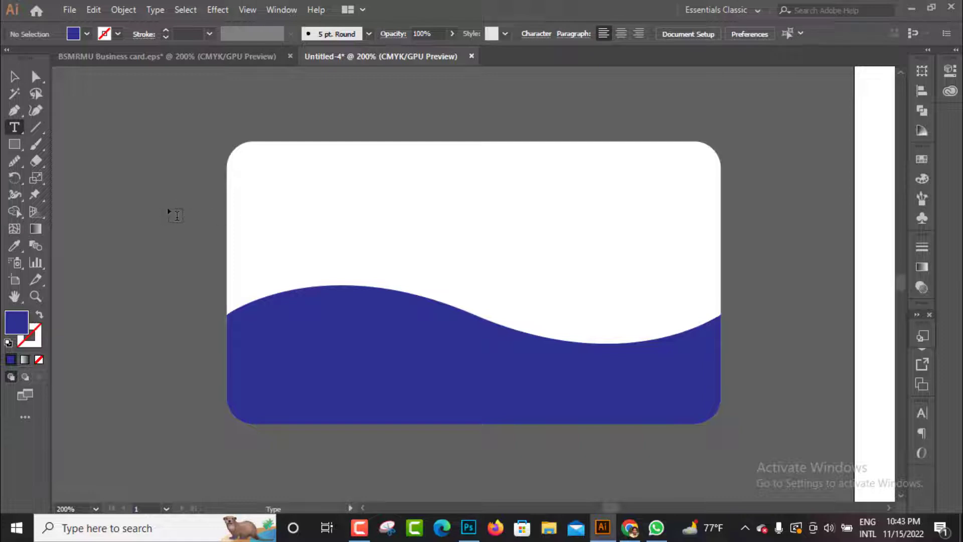
{"action": "left_click", "coordinate": [260, 180]}
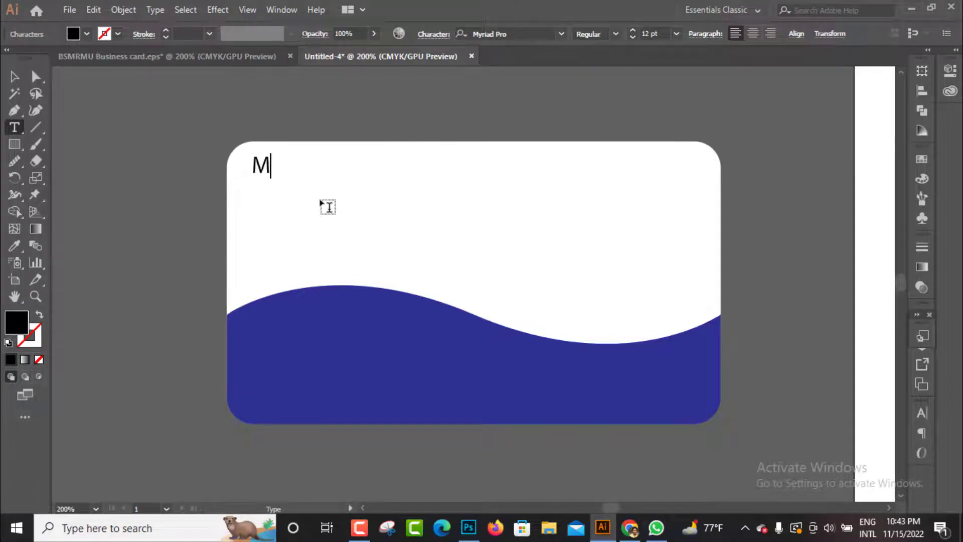
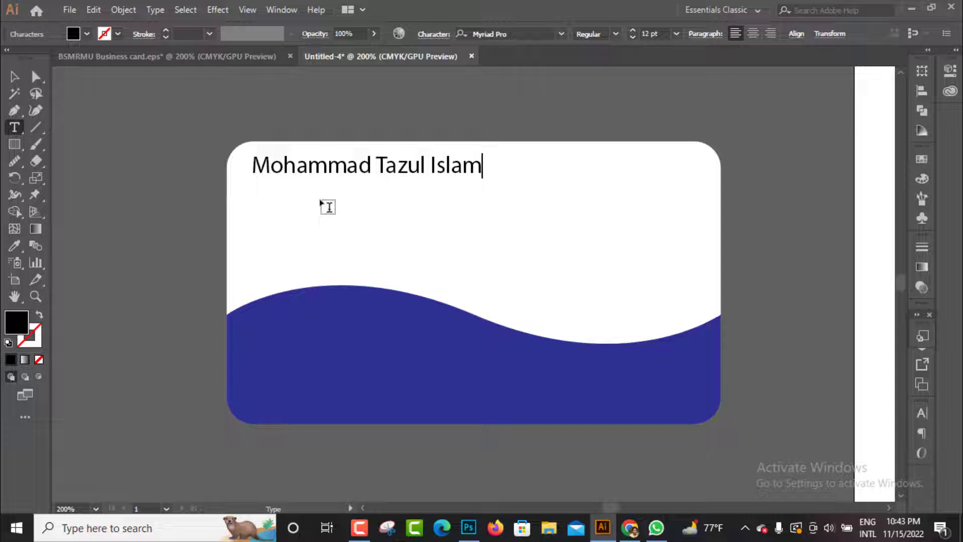
{"action": "left_click", "coordinate": [7, 81]}
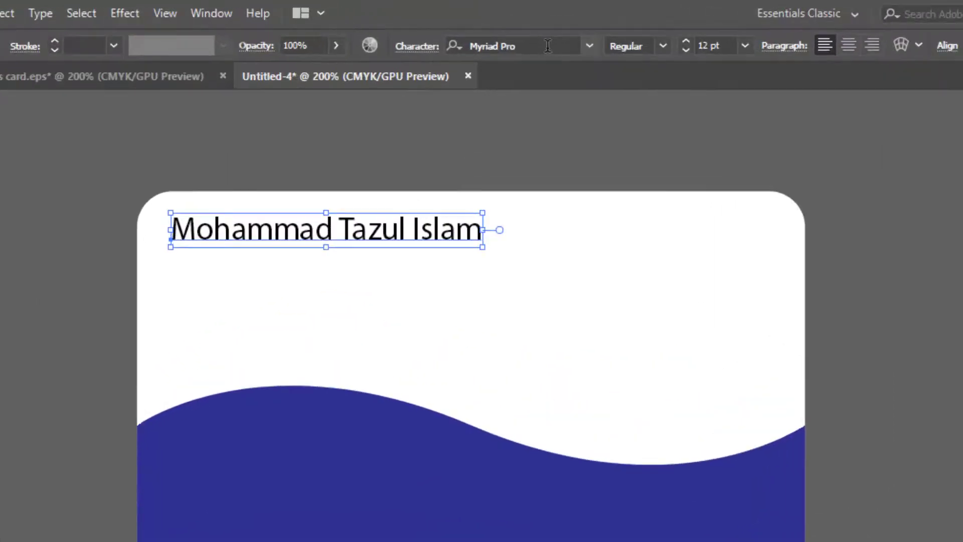
Set the font of the name line to Nexa Heavy
{"action": "left_click", "coordinate": [532, 34]}
{"action": "type", "text": "nexa"}
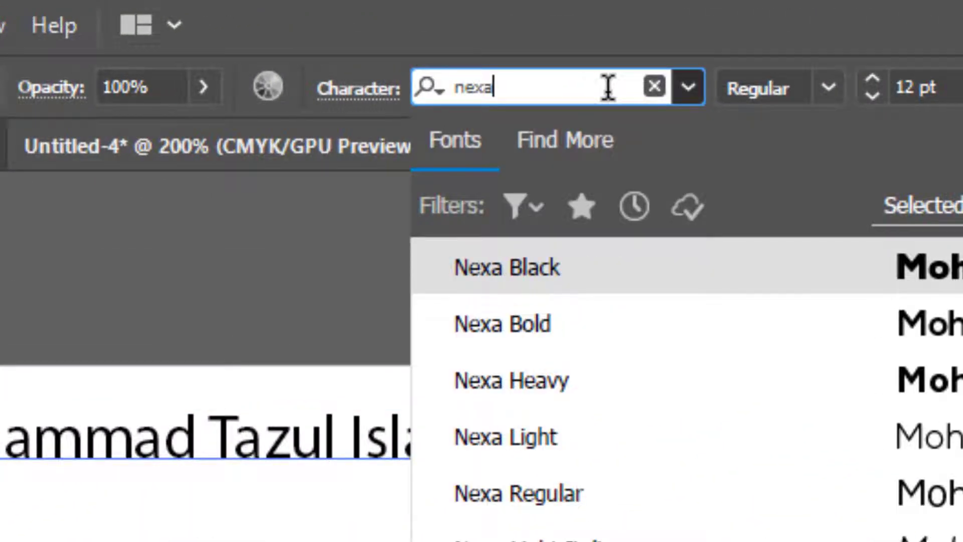
{"action": "left_click", "coordinate": [555, 384]}
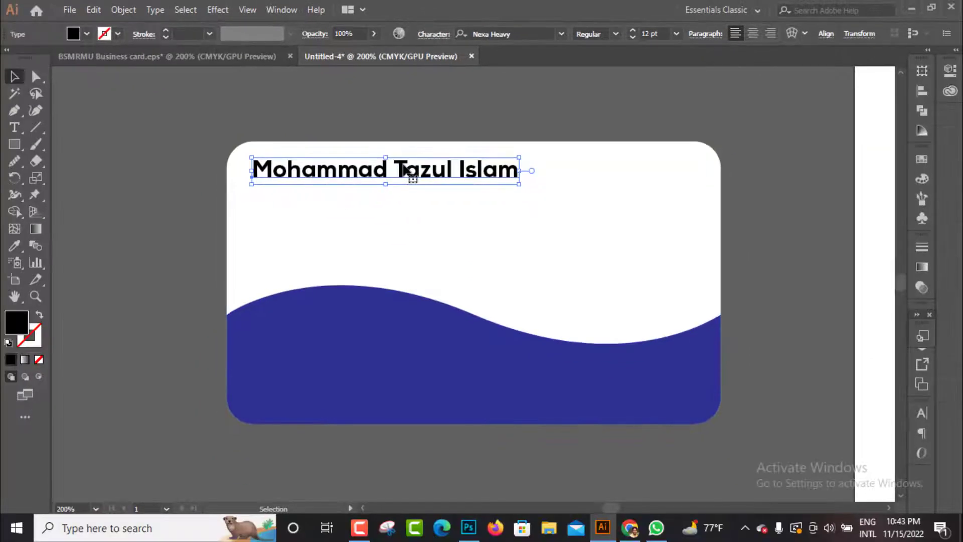
Duplicate the name line directly below itself and replace the copy's text with "Owner"
{"action": "left_click_drag", "start_coordinate": [379, 177], "coordinate": [380, 201]}
{"action": "key", "text": "ctrl+alt+shift+Down"}
{"action": "double_click", "coordinate": [267, 201]}
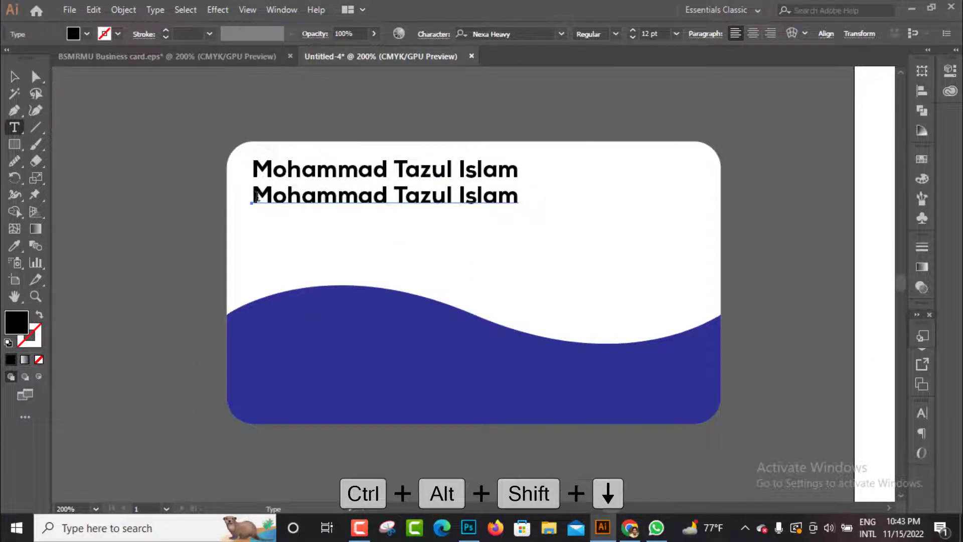
{"action": "key", "text": "ctrl+a"}
{"action": "type", "text": "O"}
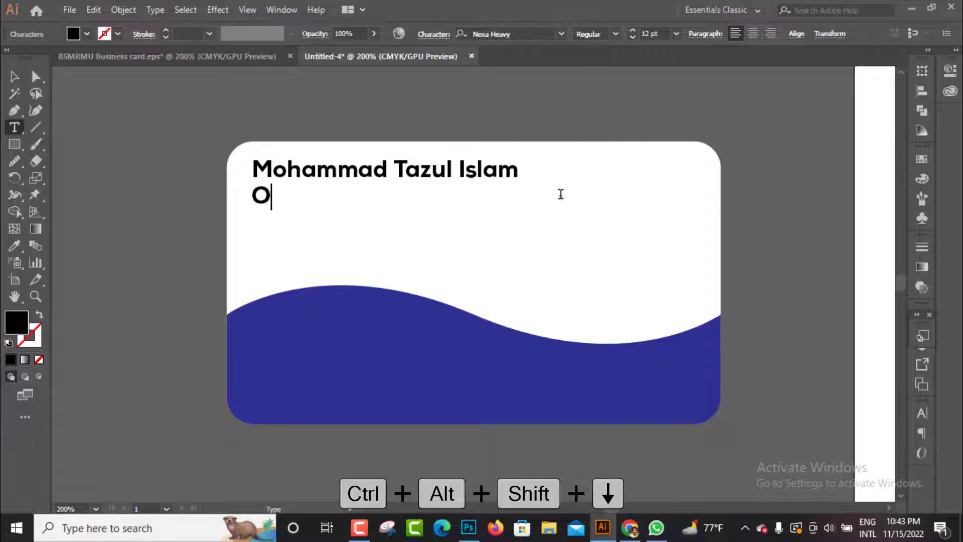
{"action": "type", "text": "wner"}
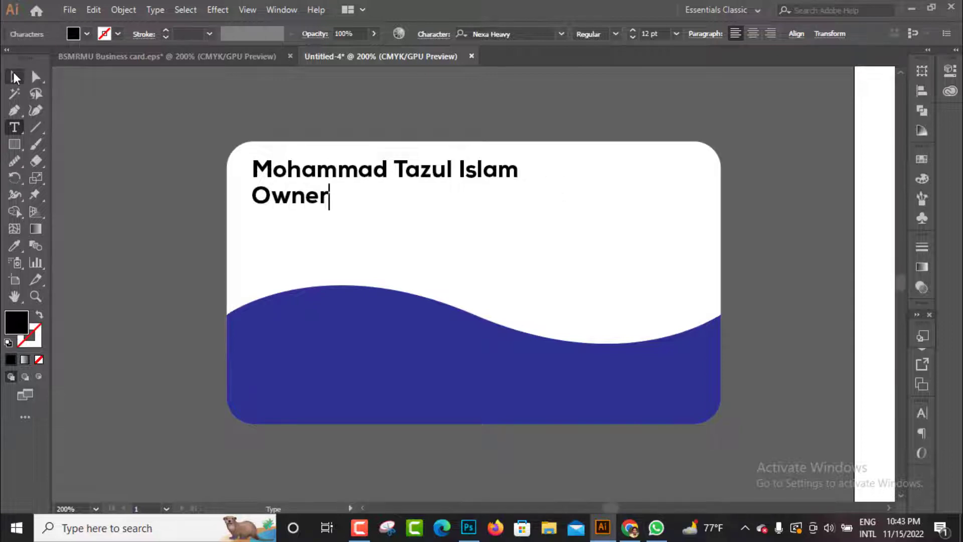
{"action": "key", "text": "Escape"}
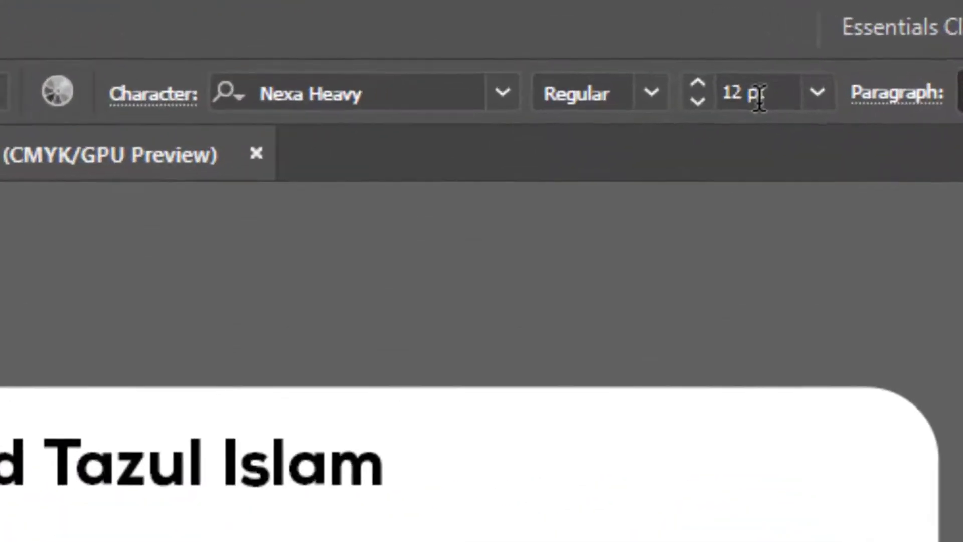
Reduce the Owner line to 8 pt and move it up close beneath the name
{"action": "left_click", "coordinate": [699, 56]}
{"action": "type", "text": "7"}
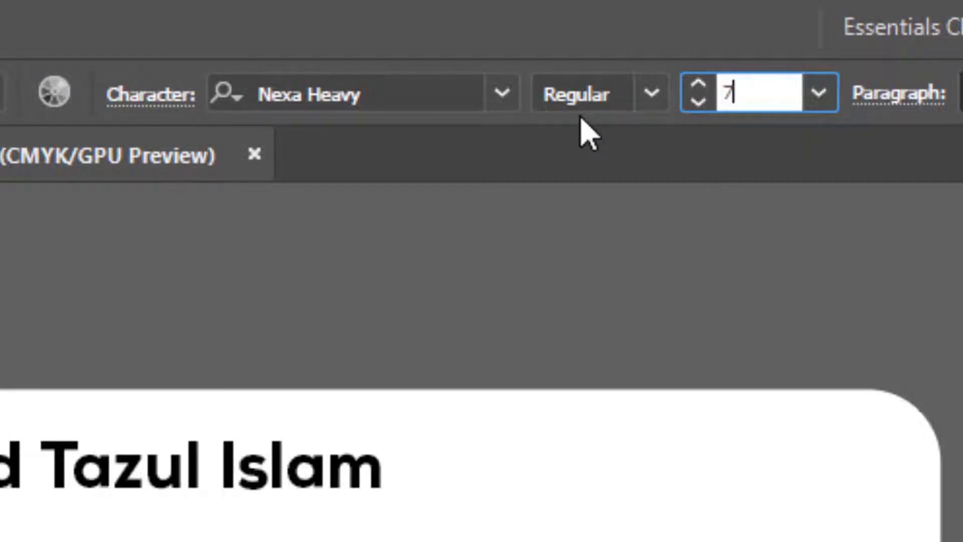
{"action": "key", "text": "Return"}
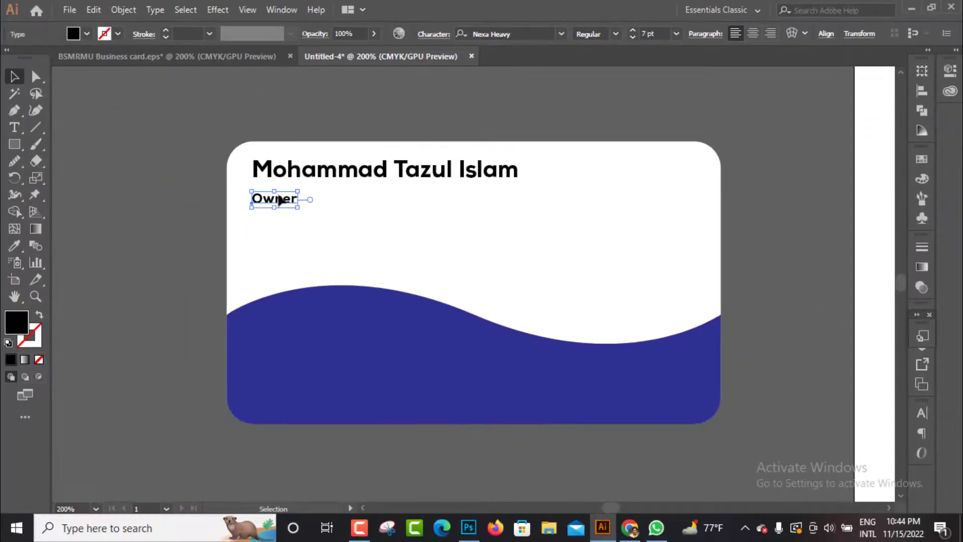
{"action": "left_click_drag", "start_coordinate": [279, 200], "coordinate": [280, 190]}
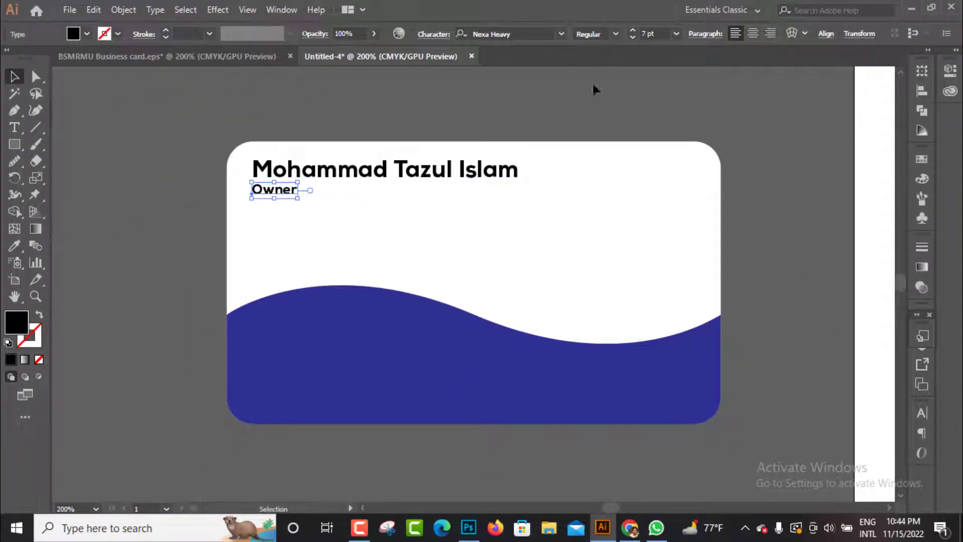
{"action": "left_click", "coordinate": [663, 31]}
{"action": "key", "text": "Return"}
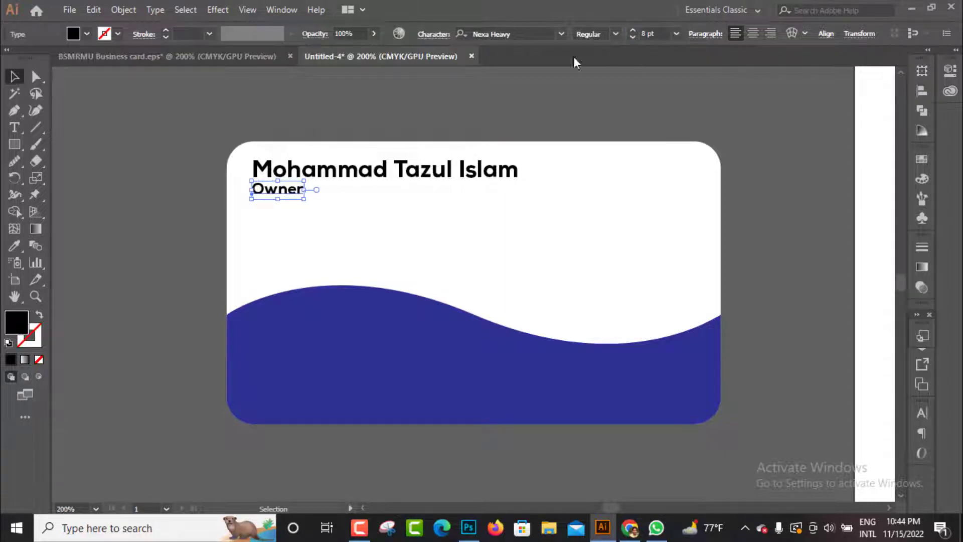
Move the name and Owner lines down together, away from the card's top edge
{"action": "left_click", "coordinate": [285, 176], "text": "shift"}
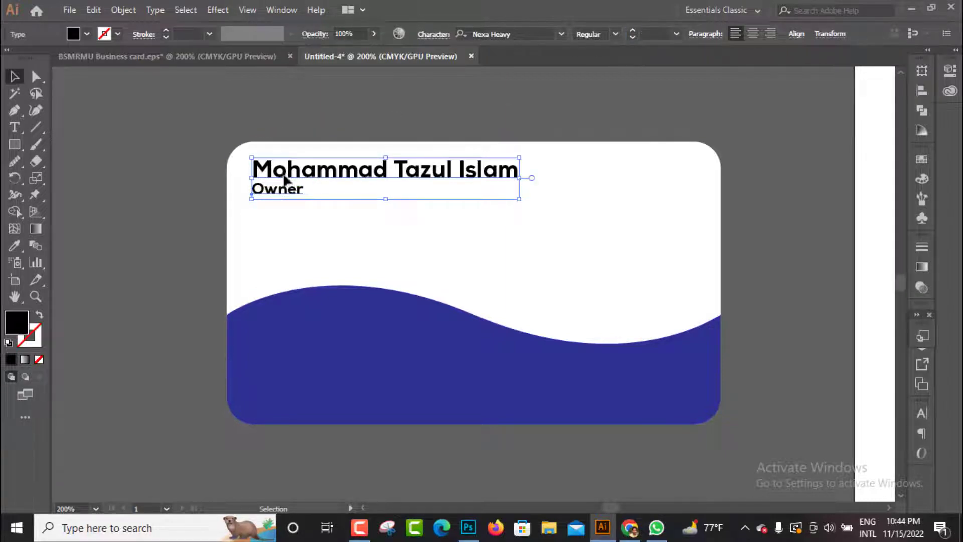
{"action": "left_click_drag", "start_coordinate": [284, 178], "coordinate": [284, 186]}
{"action": "left_click", "coordinate": [172, 153]}
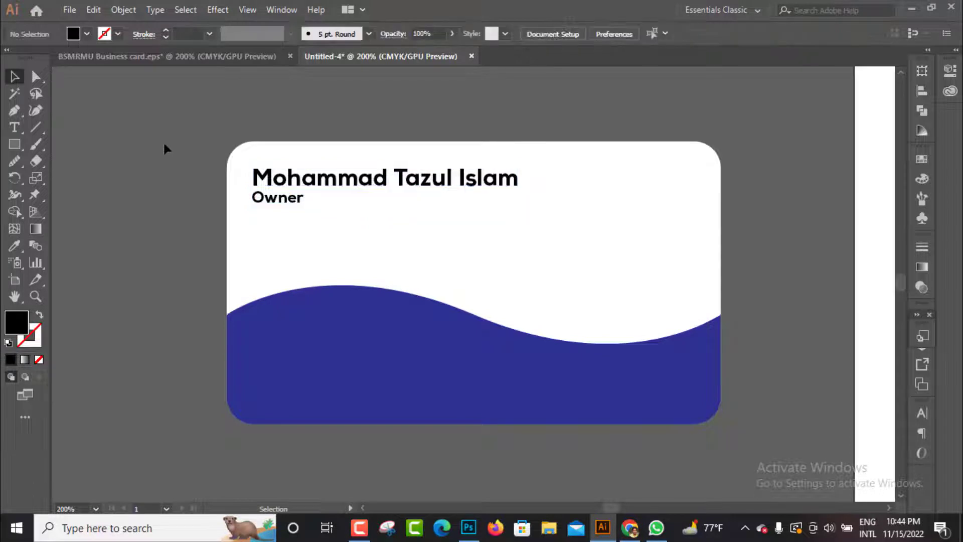
{"action": "left_click", "coordinate": [306, 189]}
{"action": "left_click_drag", "start_coordinate": [287, 203], "coordinate": [282, 211]}
{"action": "left_click", "coordinate": [101, 221]}
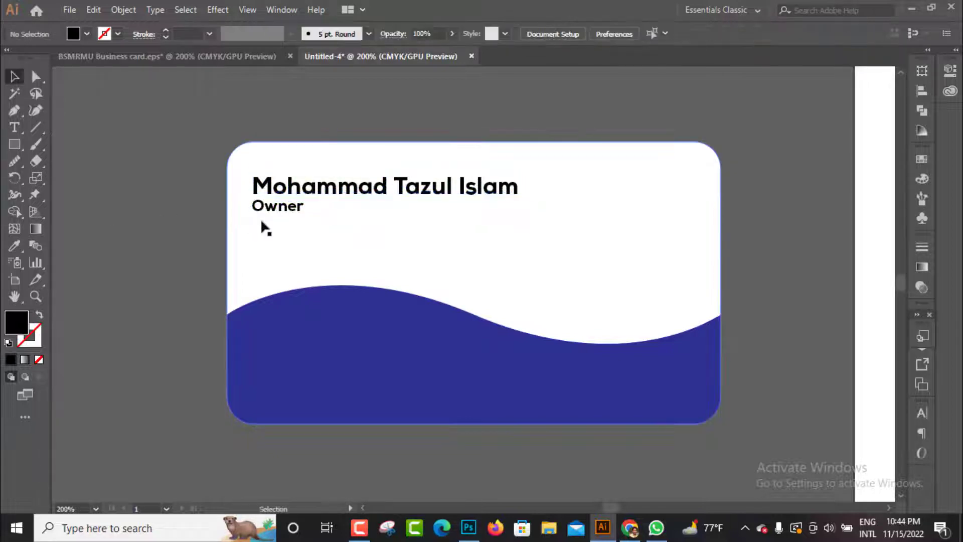
Change the Owner line's font to Nexa Bold, adjust its spacing below the name and deselect it
{"action": "left_click", "coordinate": [280, 215]}
{"action": "left_click", "coordinate": [543, 32]}
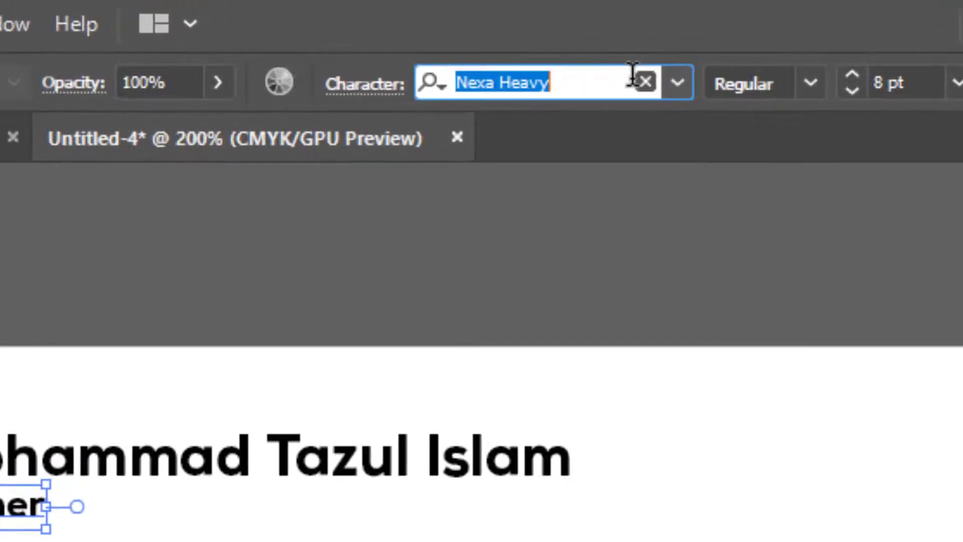
{"action": "type", "text": "nex"}
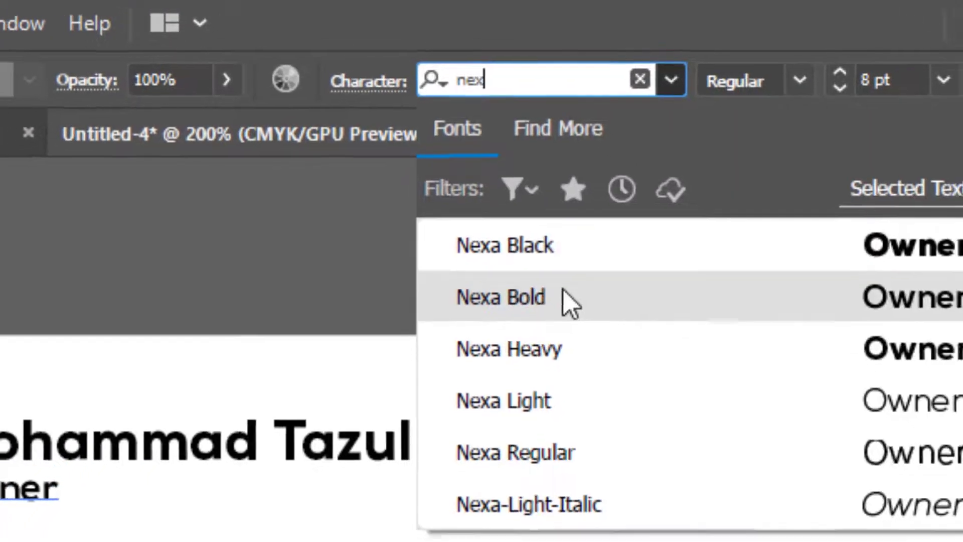
{"action": "left_click", "coordinate": [567, 304]}
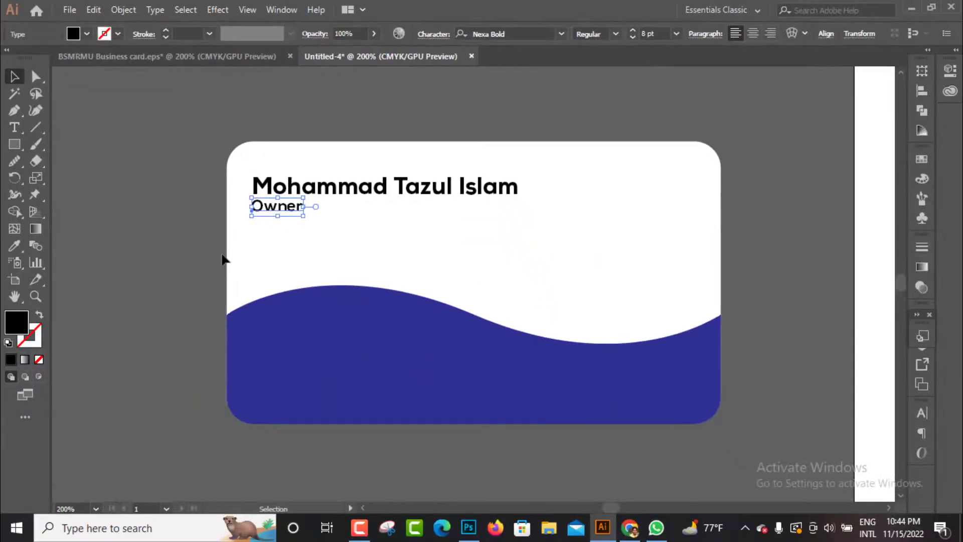
{"action": "key", "text": "Up"}
{"action": "key", "text": "Up"}
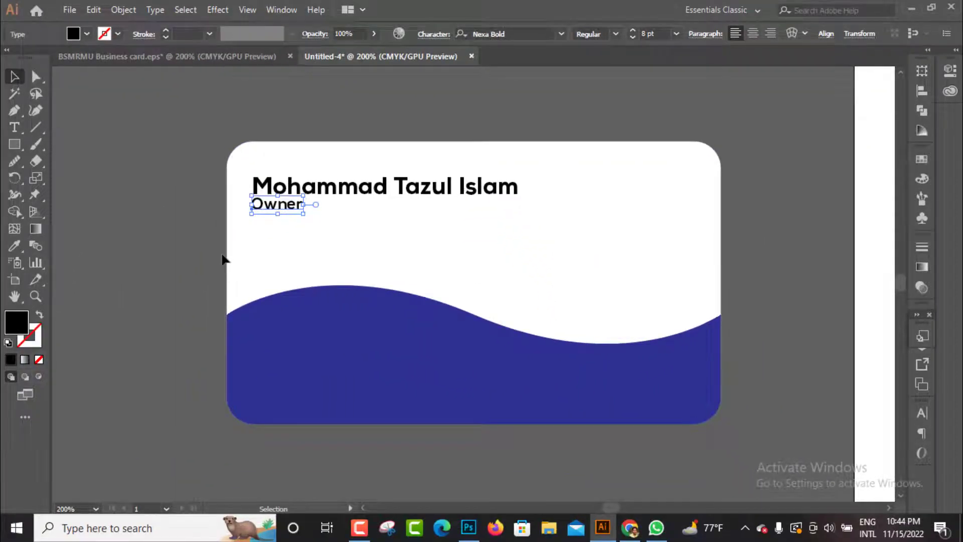
{"action": "key", "text": "Down"}
{"action": "key", "text": "Down"}
{"action": "left_click", "coordinate": [201, 250]}
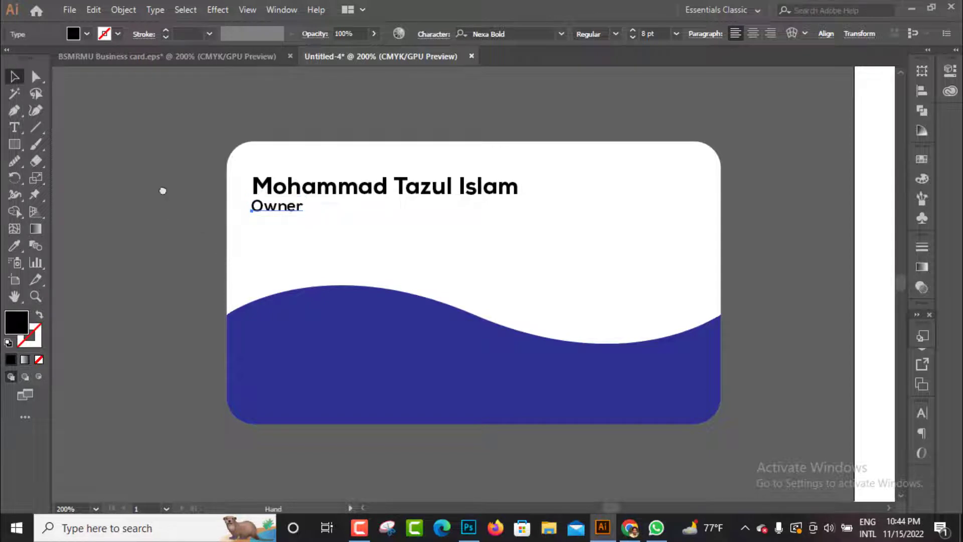
Copy the name line straight down onto the blue wave and replace the copy's text with "Taz Tech Design"
{"action": "scroll", "coordinate": [156, 181], "scroll_direction": "down", "scroll_amount": 3}
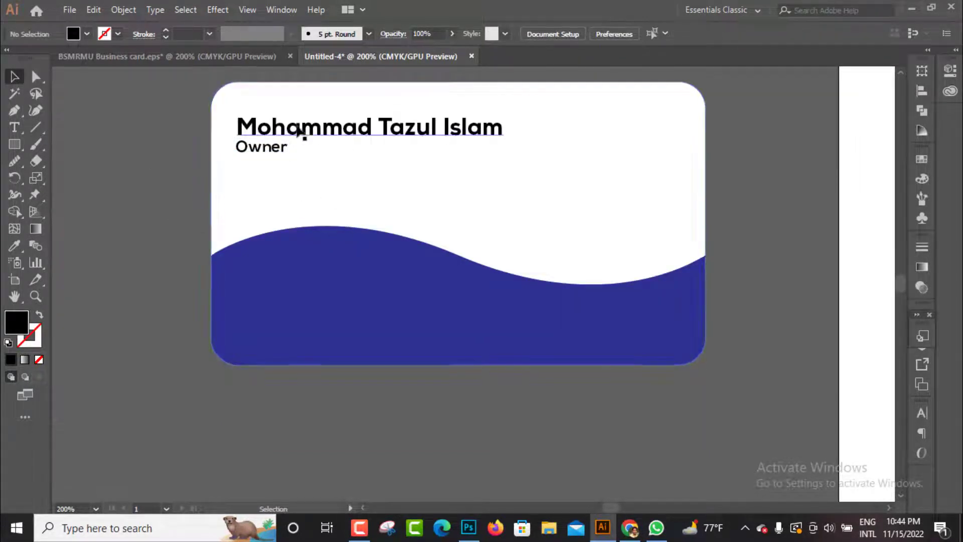
{"action": "left_click_drag", "start_coordinate": [307, 129], "coordinate": [323, 287]}
{"action": "triple_click", "coordinate": [292, 299]}
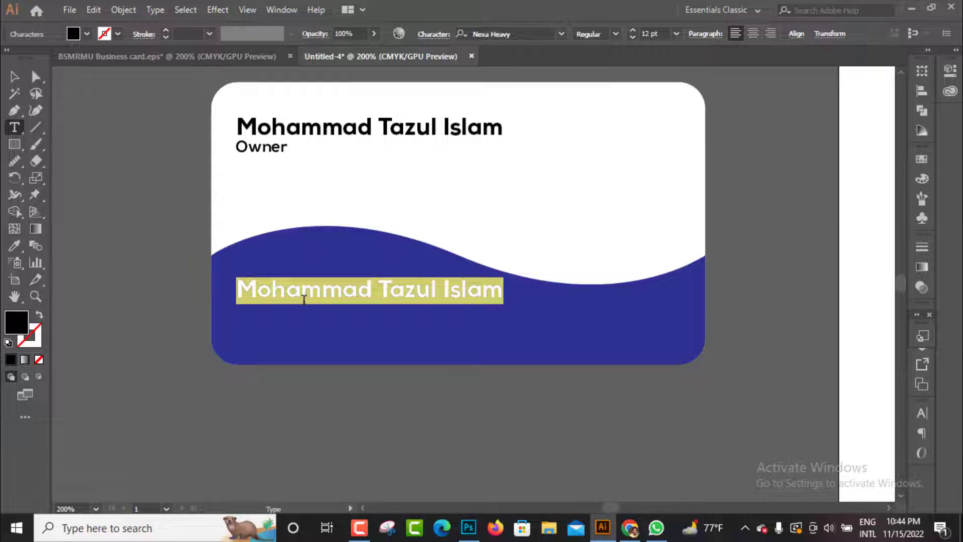
{"action": "type", "text": "Taz T"}
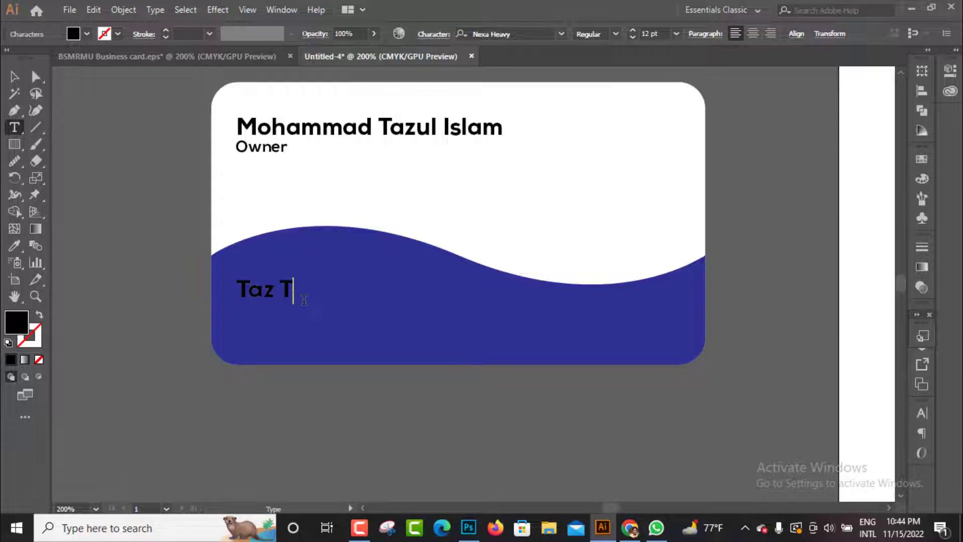
{"action": "type", "text": "ech Design"}
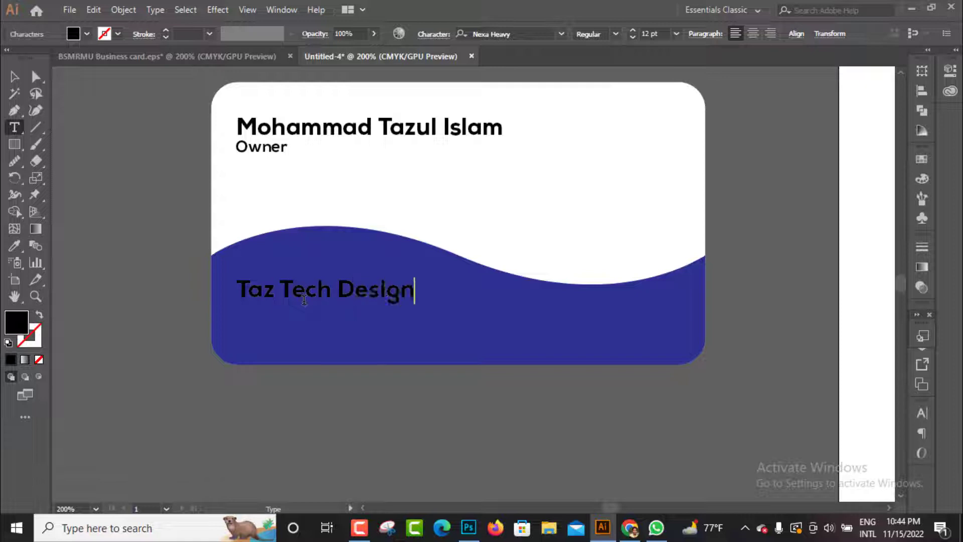
{"action": "key", "text": "Escape"}
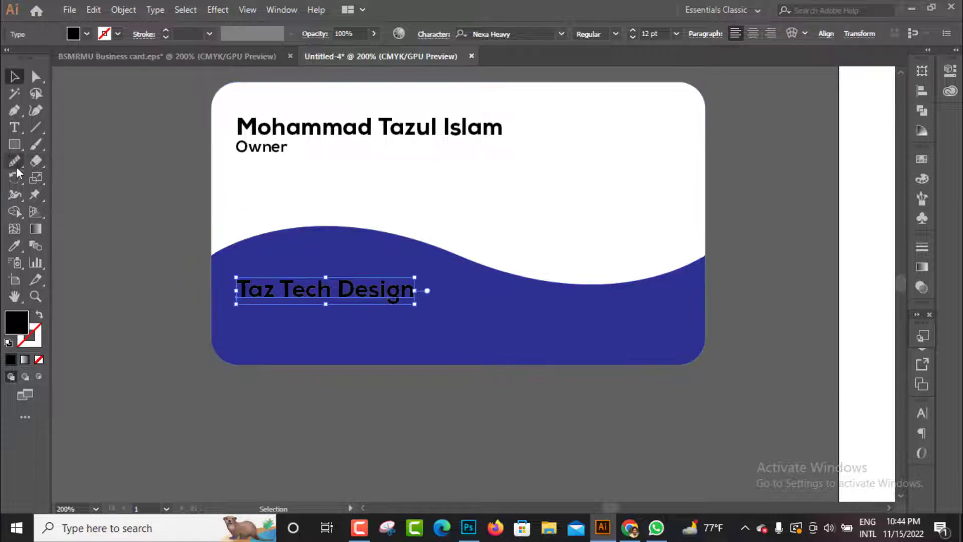
Recolor the Taz Tech Design text white by sampling the card background, and shift it slightly right and up
{"action": "left_click", "coordinate": [14, 245]}
{"action": "left_click", "coordinate": [399, 191]}
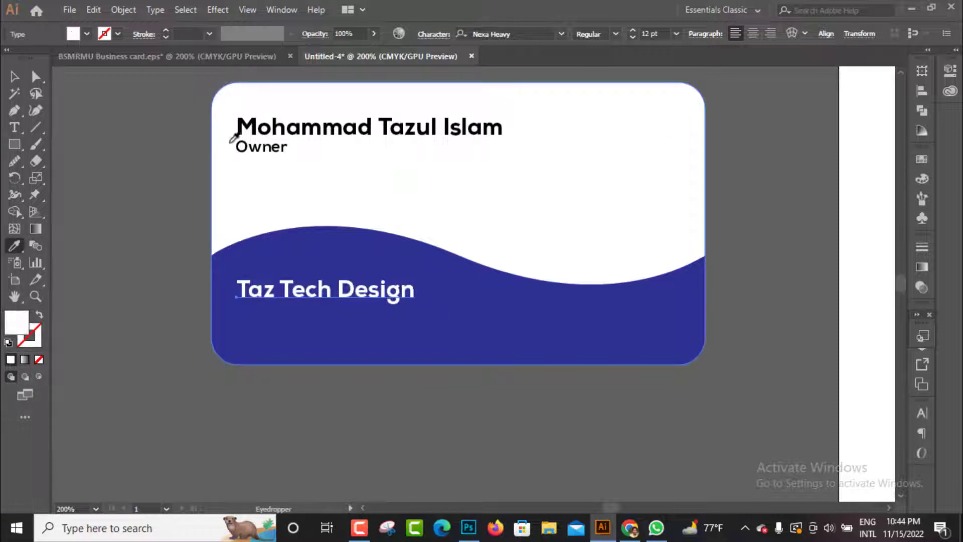
{"action": "left_click", "coordinate": [14, 76]}
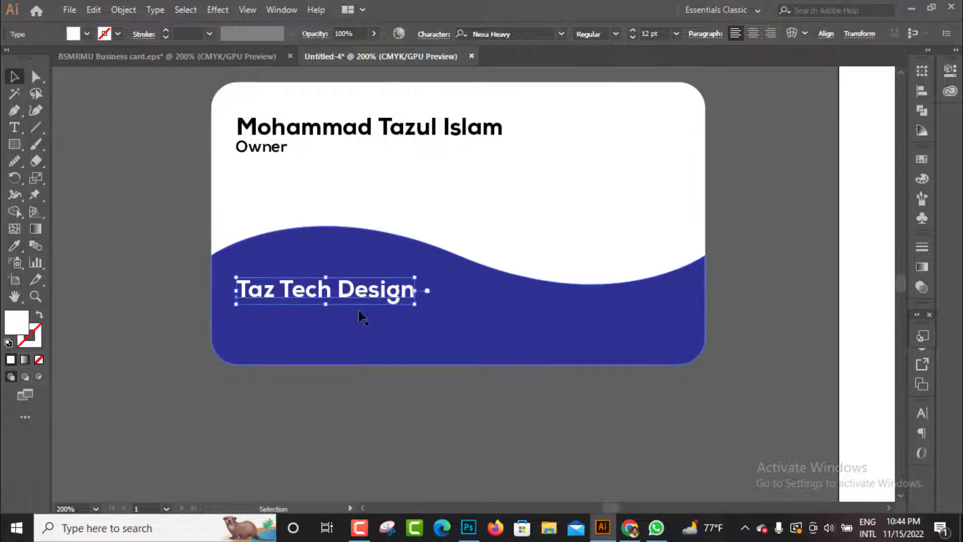
{"action": "mouse_move", "coordinate": [354, 297]}
{"action": "left_mouse_down"}
{"action": "mouse_move", "coordinate": [389, 299]}
{"action": "mouse_move", "coordinate": [360, 290]}
{"action": "left_mouse_up"}
Duplicate the Taz Tech Design line directly below it and replace the copy's text with "Address:"
{"action": "left_click_drag", "start_coordinate": [299, 292], "coordinate": [300, 325]}
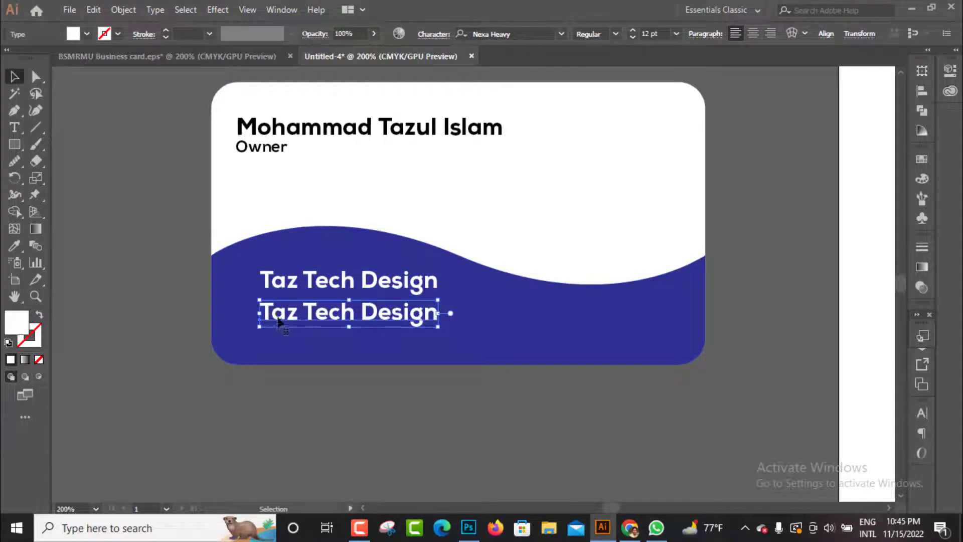
{"action": "double_click", "coordinate": [262, 312]}
{"action": "left_click_drag", "start_coordinate": [263, 312], "coordinate": [441, 326]}
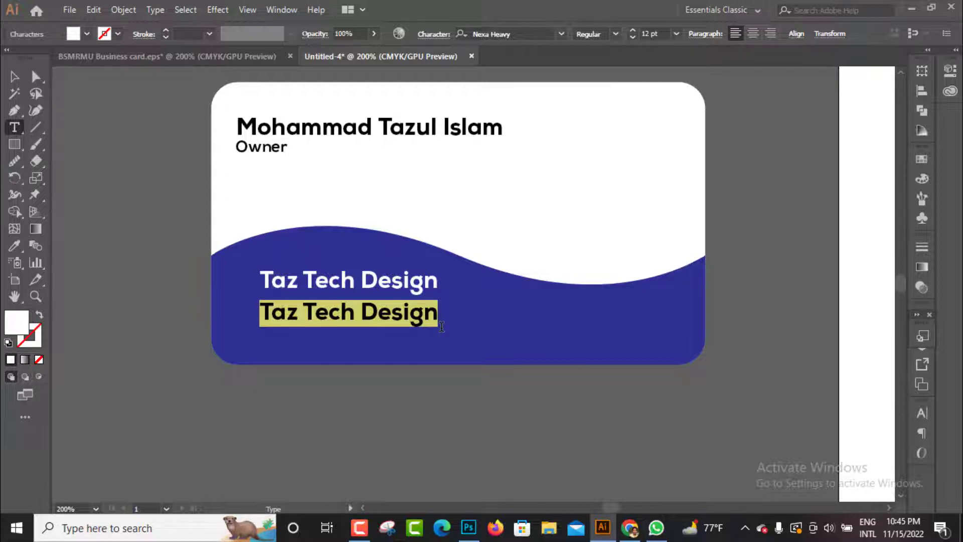
{"action": "type", "text": "Address"}
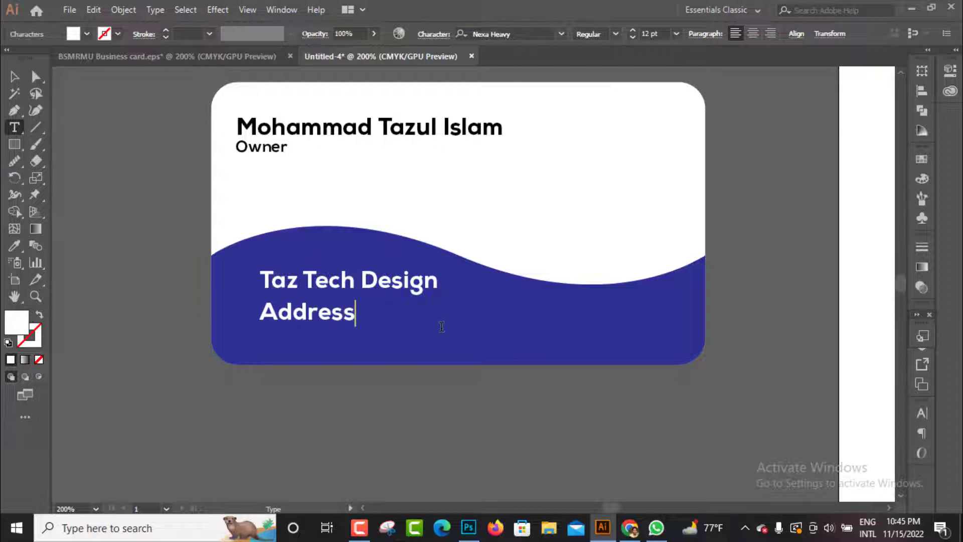
{"action": "type", "text": ":"}
{"action": "type", "text": "Mirpur"}
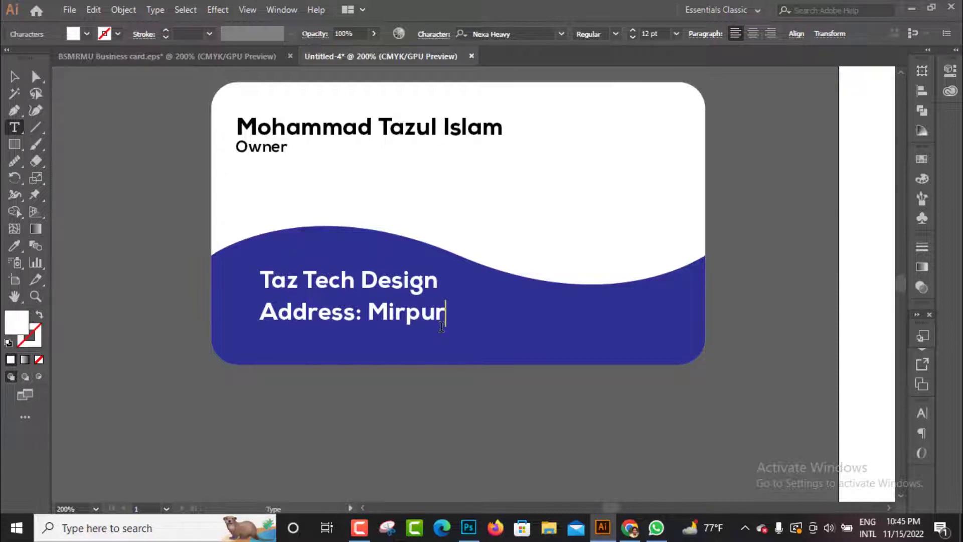
{"action": "key", "text": "BackSpace"}
{"action": "key", "text": "BackSpace"}
{"action": "key", "text": "BackSpace"}
{"action": "key", "text": "BackSpace"}
{"action": "key", "text": "BackSpace"}
{"action": "key", "text": "BackSpace"}
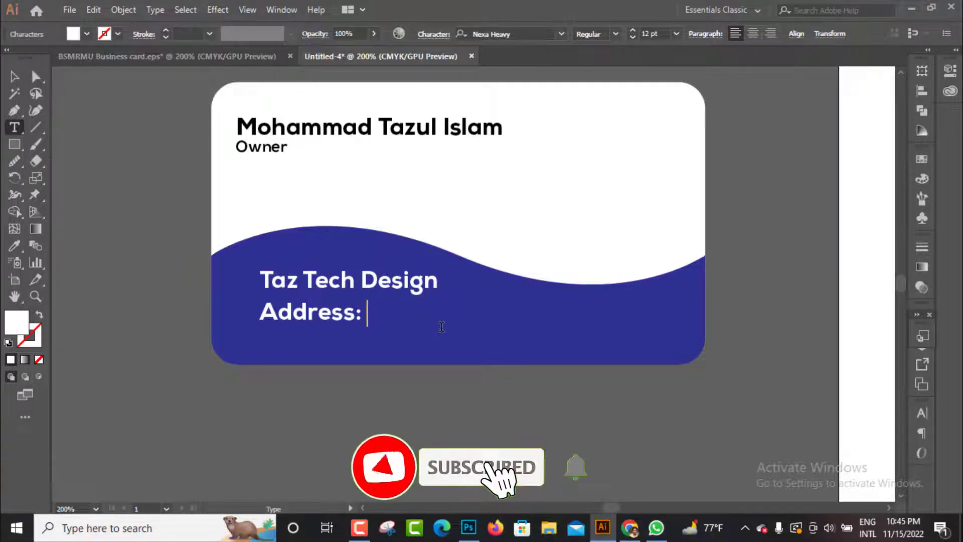
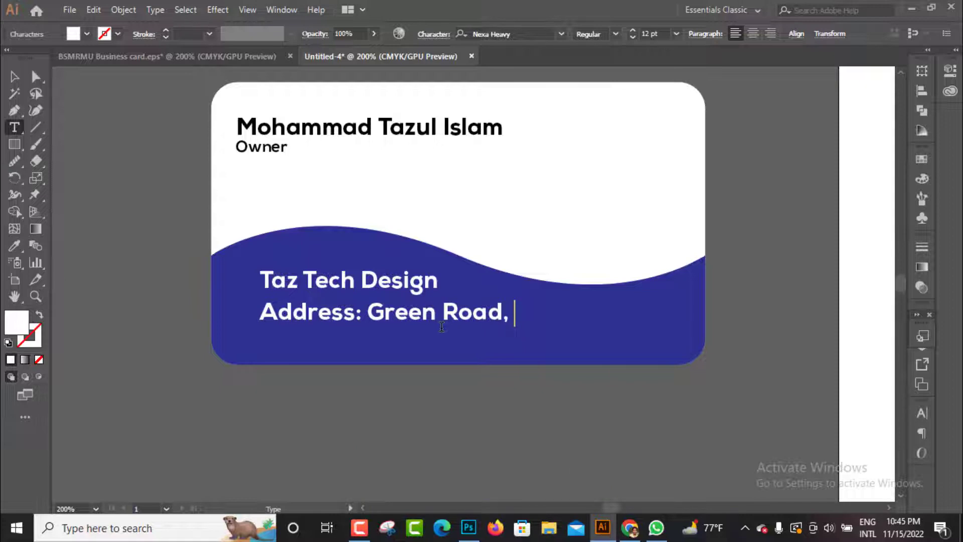
Complete the Address line with the street, area, city and postal code of the company's address
{"action": "key", "text": "Left"}
{"action": "key", "text": "Left"}
{"action": "key", "text": "Left"}
{"action": "key", "text": "Left"}
{"action": "key", "text": "Left"}
{"action": "key", "text": "Left"}
{"action": "key", "text": "Left"}
{"action": "key", "text": "Right"}
{"action": "key", "text": "Right"}
{"action": "key", "text": "Right"}
{"action": "key", "text": "Right"}
{"action": "key", "text": "Right"}
{"action": "key", "text": "Right"}
{"action": "key", "text": "Right"}
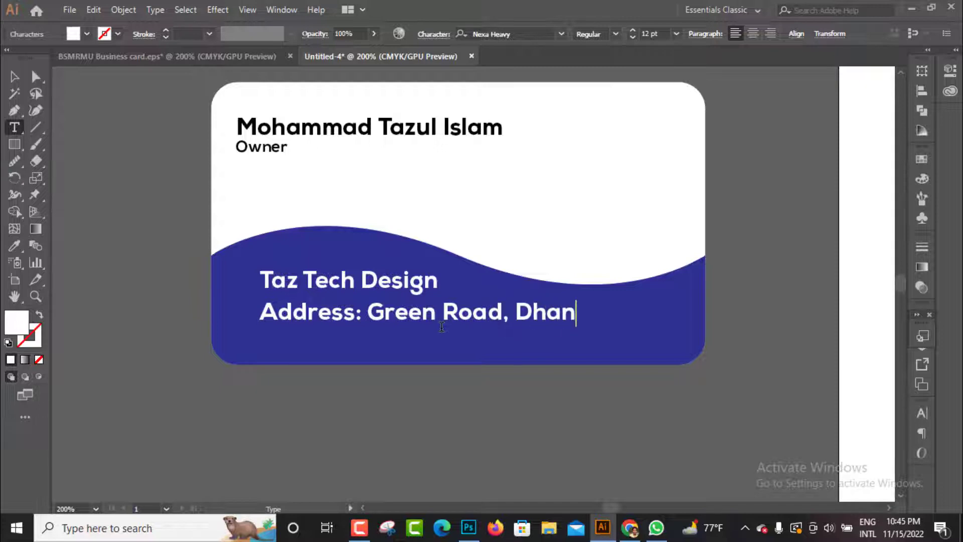
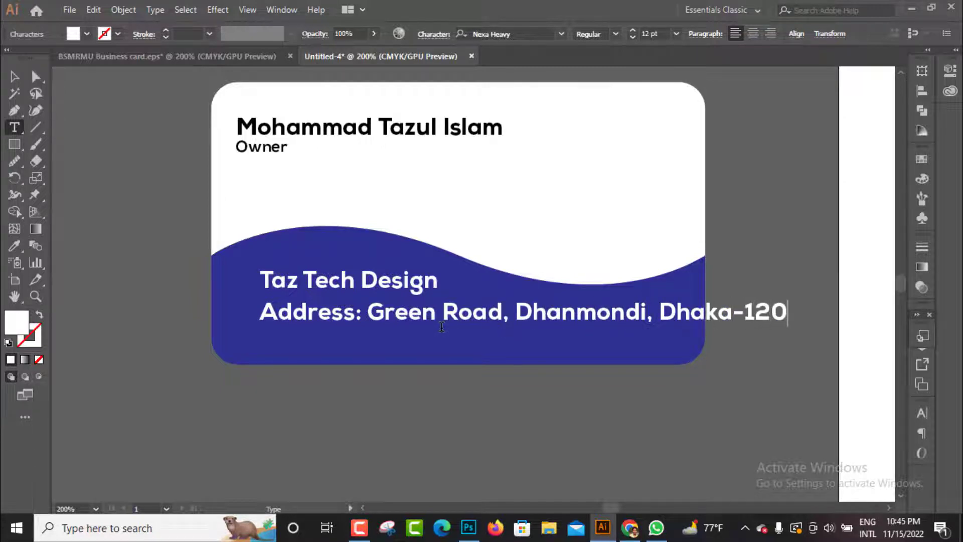
Insert the building number and a comma before the street name in the Address line
{"action": "left_click", "coordinate": [368, 315]}
{"action": "type", "text": "1"}
{"action": "key", "text": "BackSpace"}
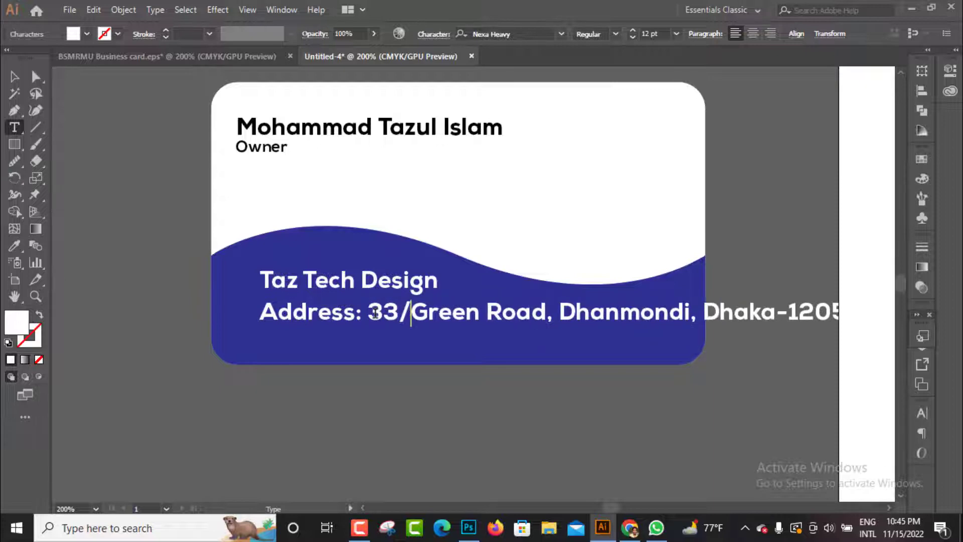
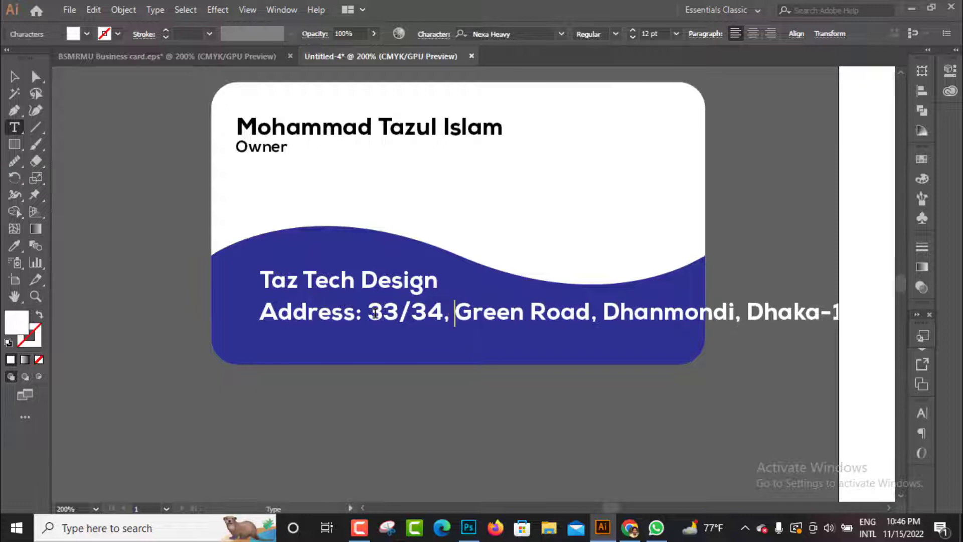
Set the address line's font size to 5 pt and move it up close beneath Taz Tech Design
{"action": "left_click", "coordinate": [14, 77]}
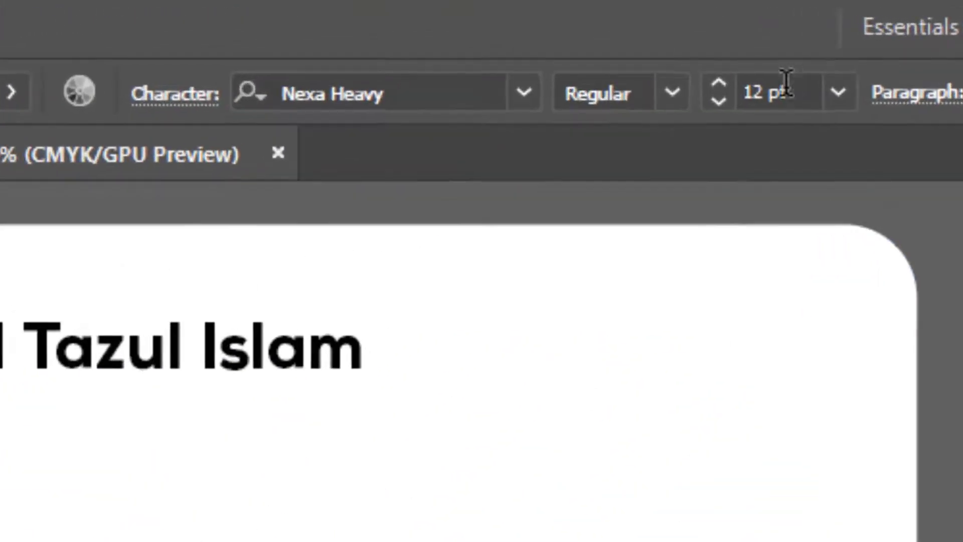
{"action": "left_click", "coordinate": [657, 34]}
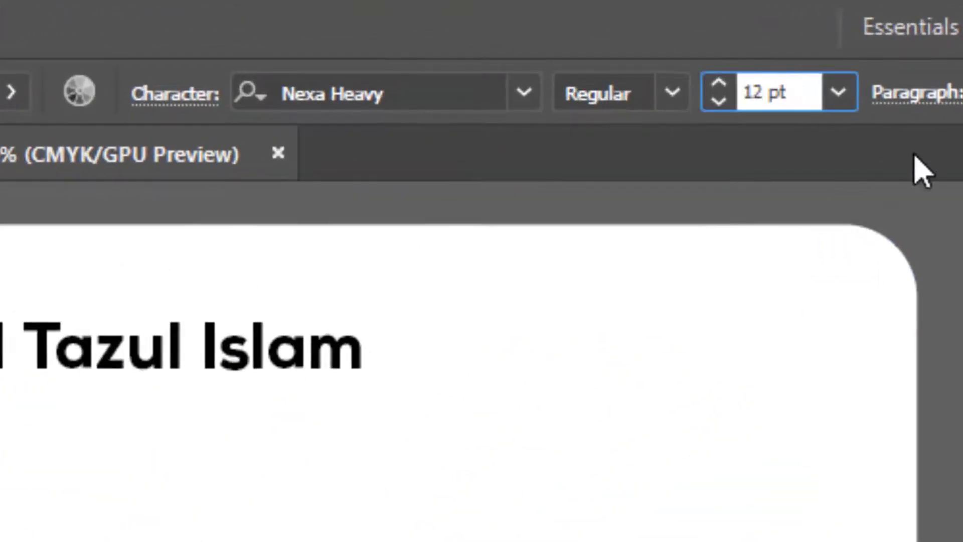
{"action": "key", "text": "ctrl+a"}
{"action": "type", "text": "5"}
{"action": "key", "text": "Return"}
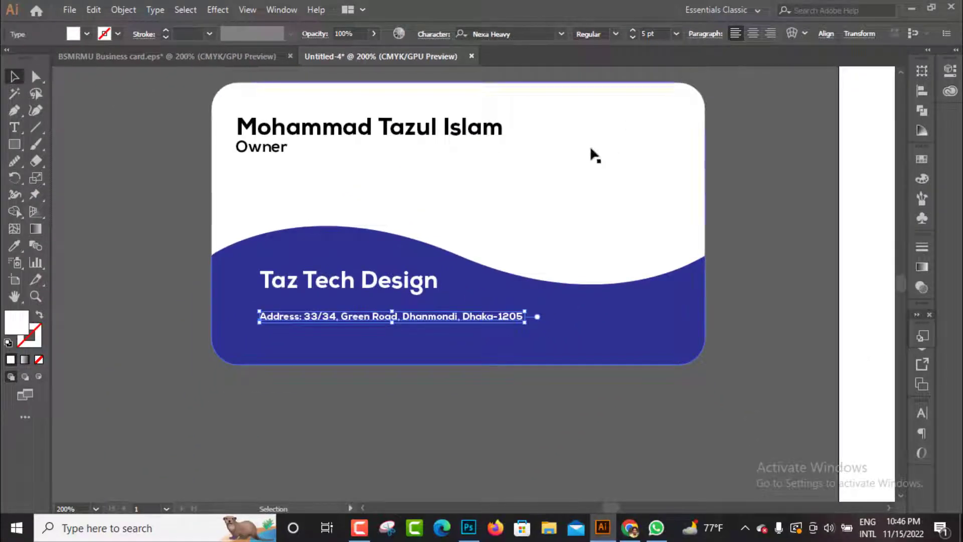
{"action": "left_click_drag", "start_coordinate": [293, 318], "coordinate": [289, 302]}
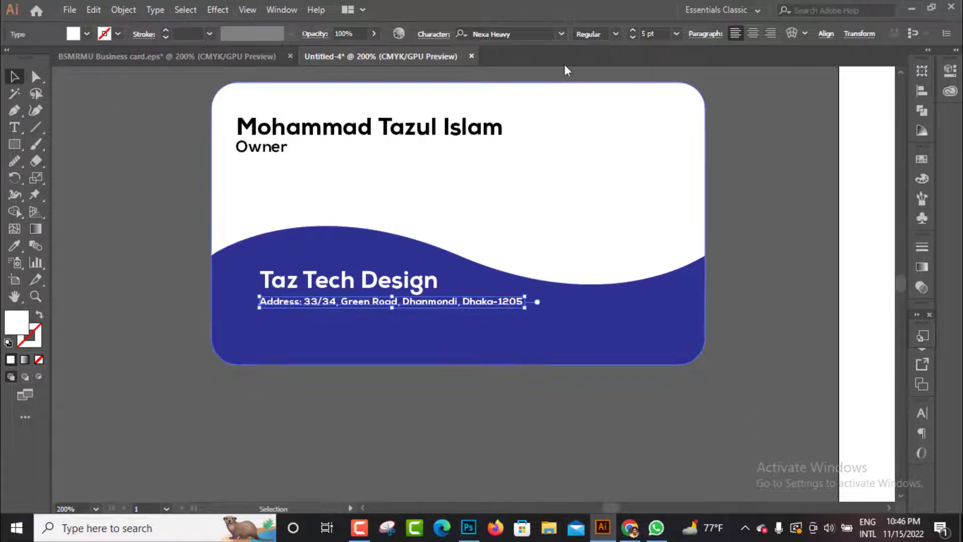
Set the address line to 7 pt, align its left edge with the owner's name, and duplicate it directly below
{"action": "left_click", "coordinate": [648, 34]}
{"action": "type", "text": "7"}
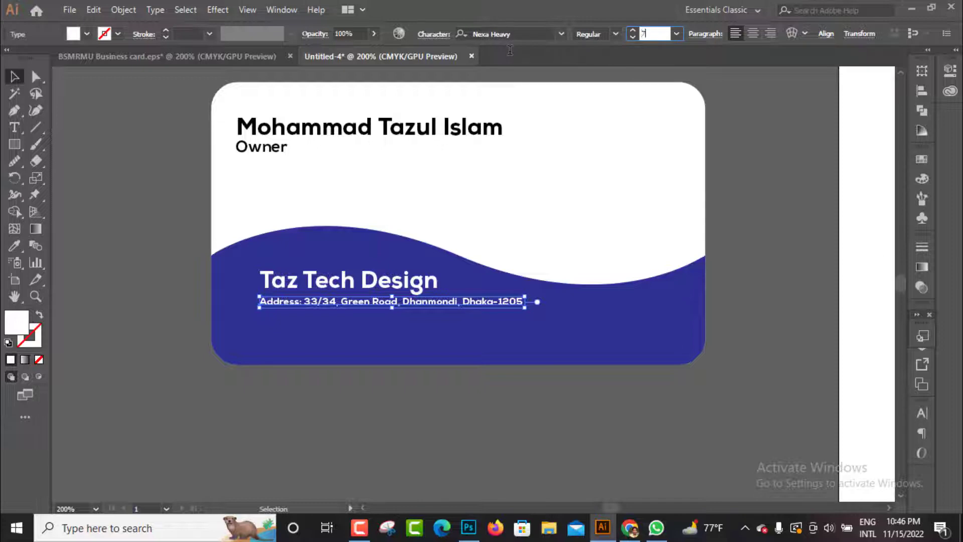
{"action": "key", "text": "Return"}
{"action": "left_click_drag", "start_coordinate": [308, 307], "coordinate": [282, 333]}
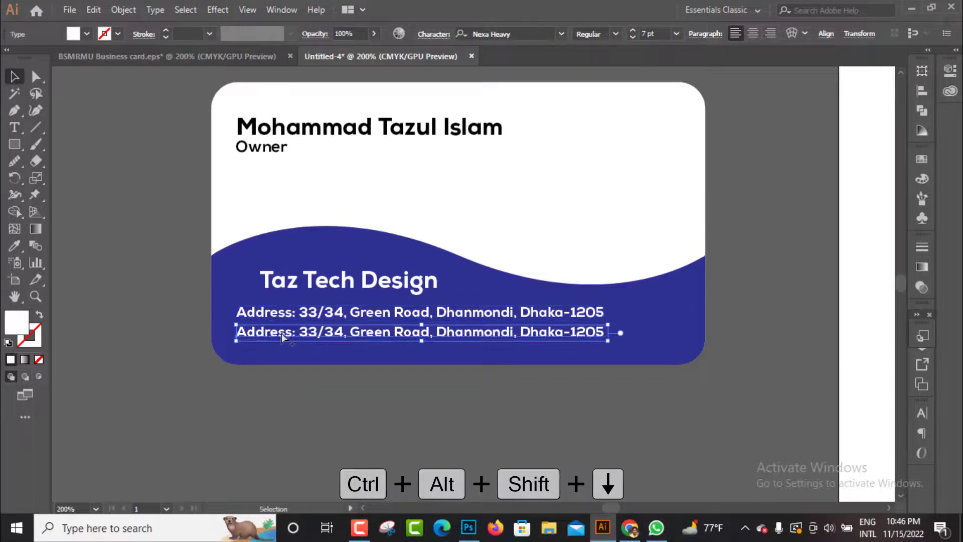
Replace the lower address copy's text with "Email:" followed by the company's e-mail address
{"action": "key", "text": "t"}
{"action": "left_click", "coordinate": [279, 332]}
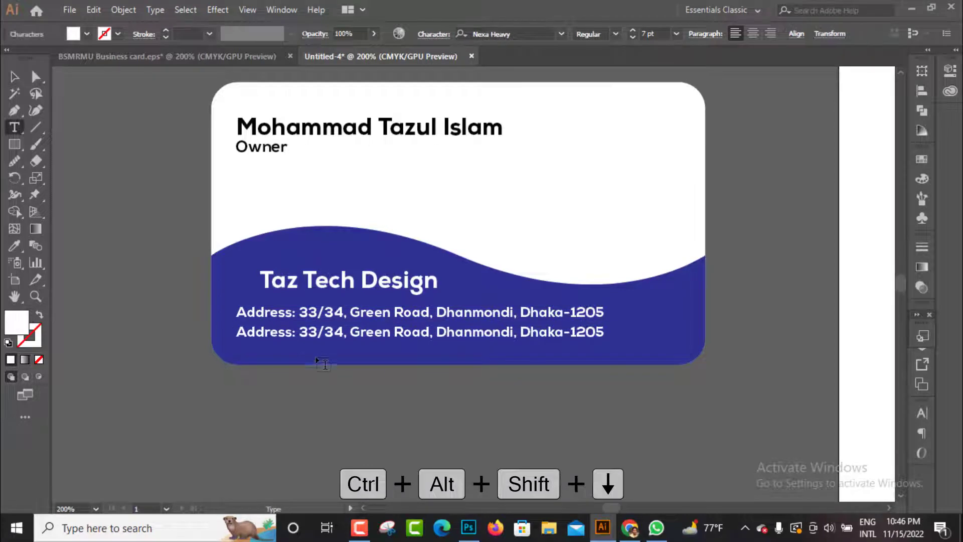
{"action": "key", "text": "ctrl+a"}
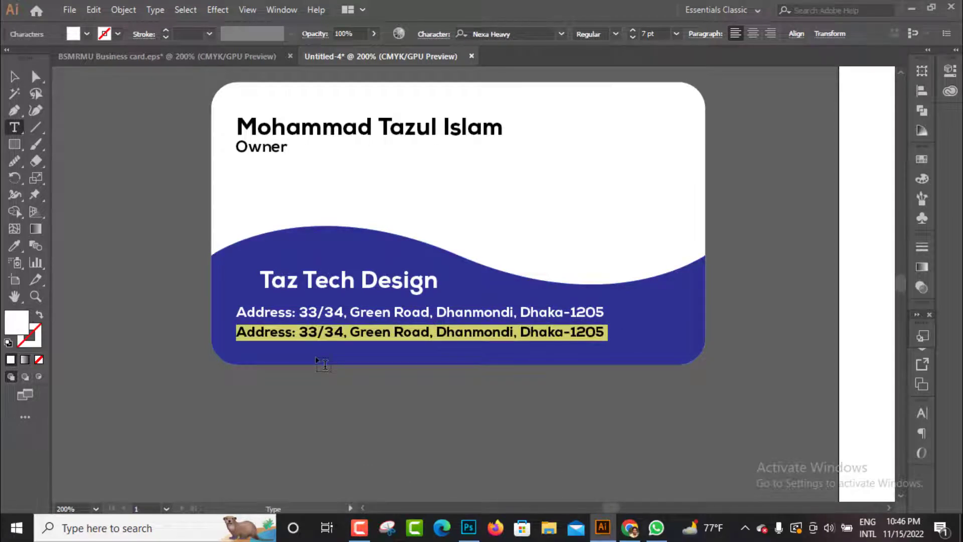
{"action": "type", "text": "E"}
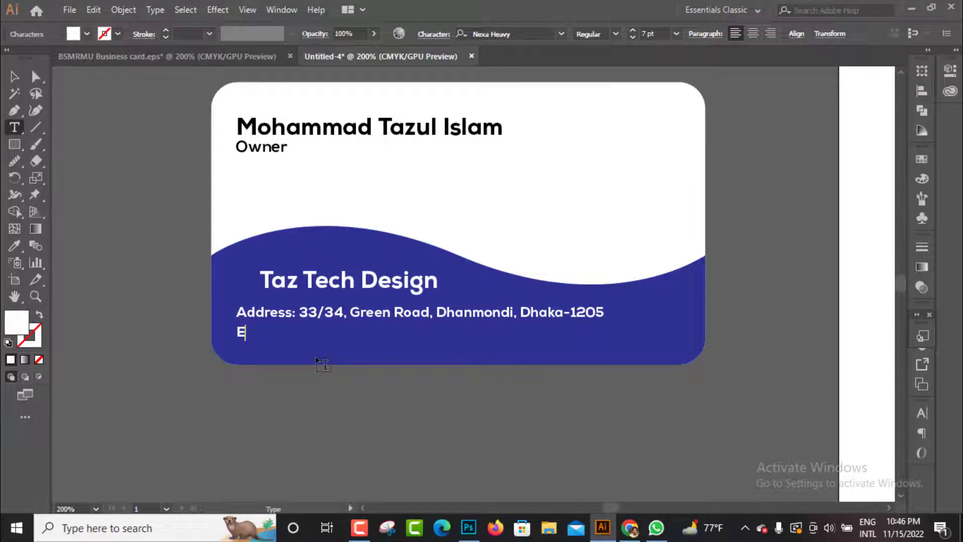
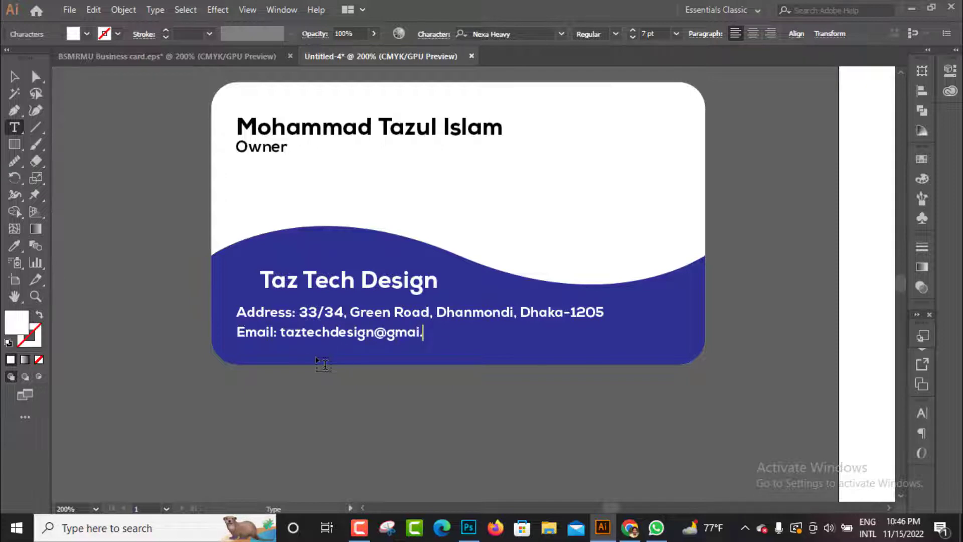
{"action": "key", "text": "Return"}
{"action": "key", "text": "BackSpace"}
{"action": "key", "text": "Escape"}
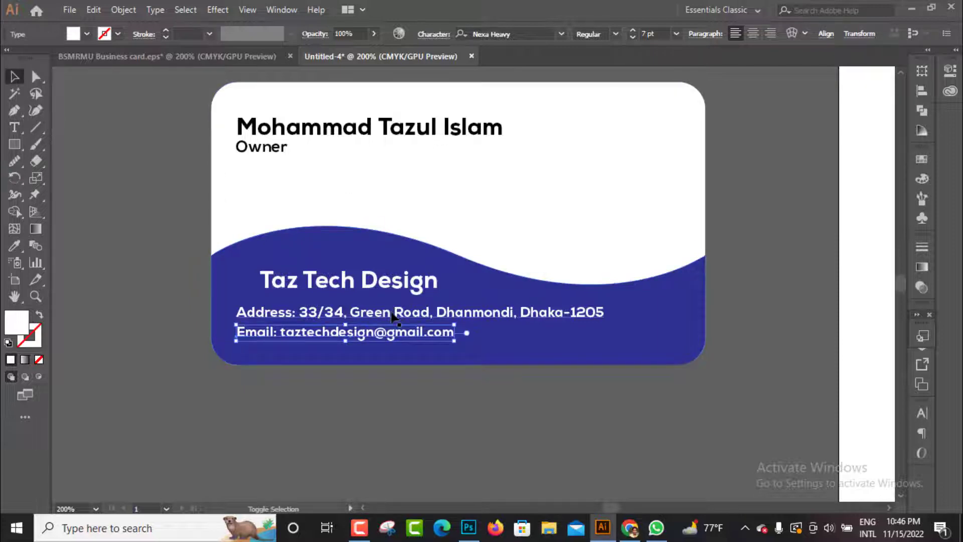
Remove the "Address:" label from the start of the address line
{"action": "left_click", "coordinate": [360, 318], "text": "shift"}
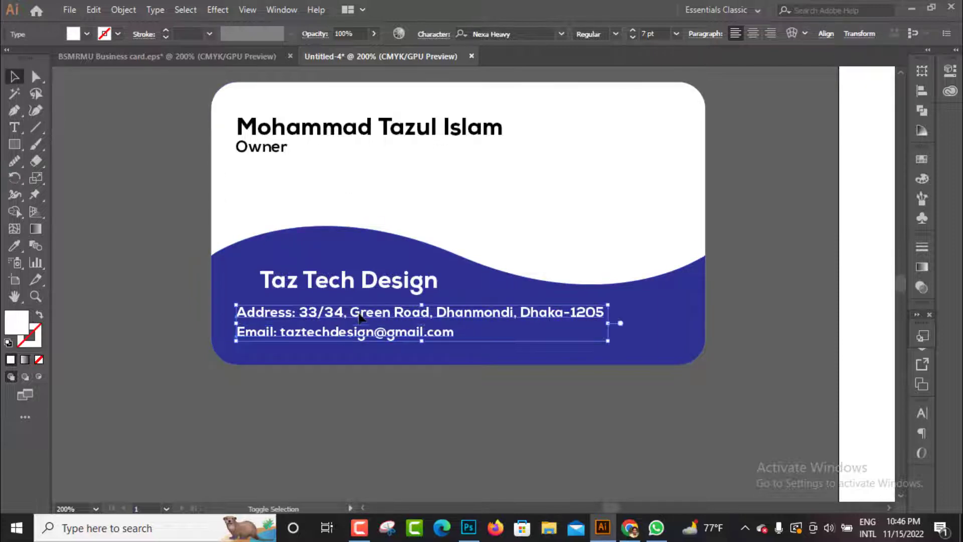
{"action": "double_click", "coordinate": [299, 318]}
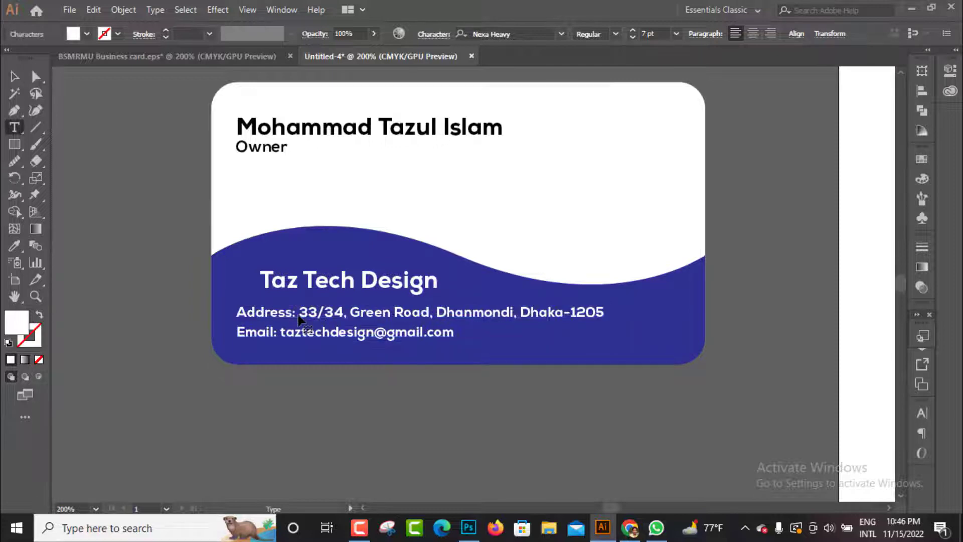
{"action": "key", "text": "BackSpace"}
{"action": "key", "text": "BackSpace"}
{"action": "key", "text": "BackSpace"}
{"action": "key", "text": "BackSpace"}
{"action": "key", "text": "BackSpace"}
{"action": "key", "text": "BackSpace"}
{"action": "key", "text": "BackSpace"}
{"action": "key", "text": "BackSpace"}
{"action": "key", "text": "BackSpace"}
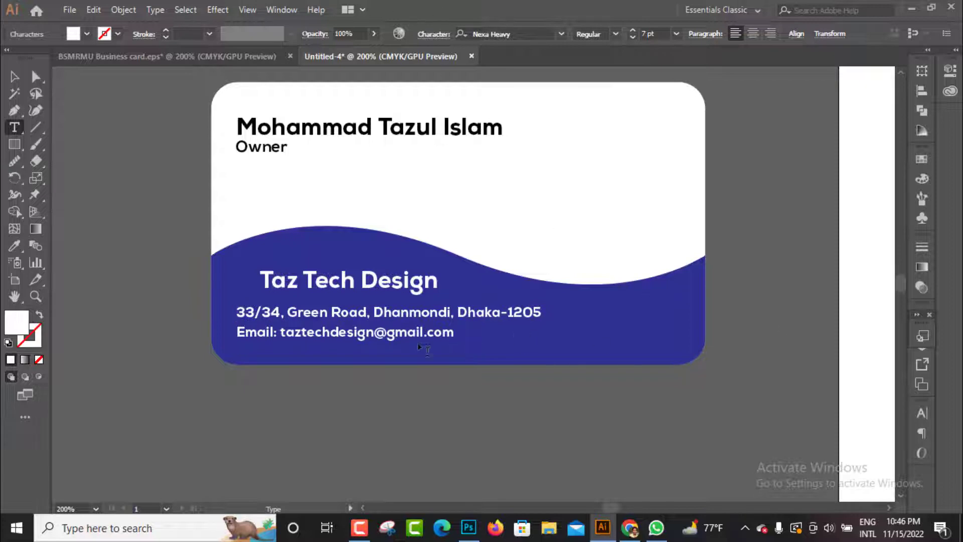
Set the font size of the address and email lines together to 5 pt and deselect them
{"action": "left_click", "coordinate": [15, 76]}
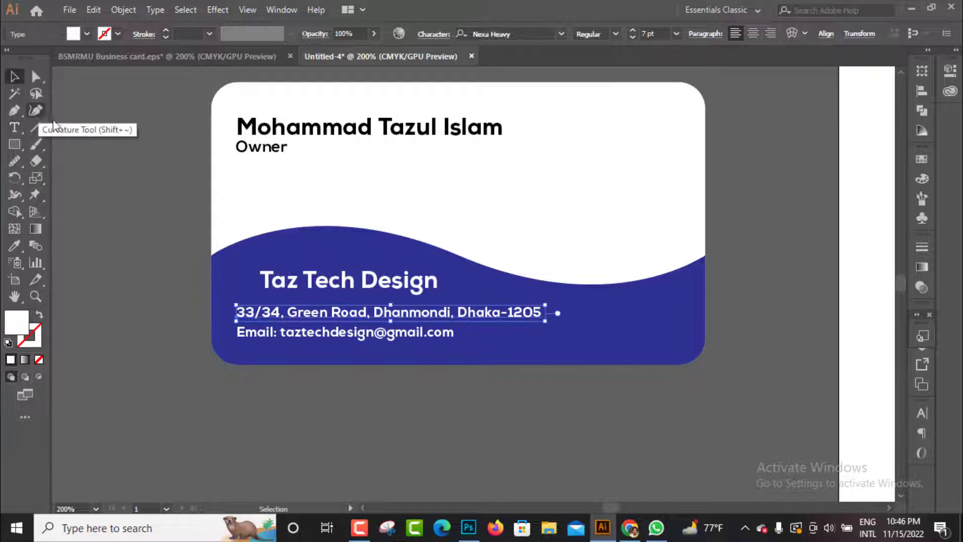
{"action": "left_click", "coordinate": [380, 334], "text": "shift"}
{"action": "left_click", "coordinate": [649, 33]}
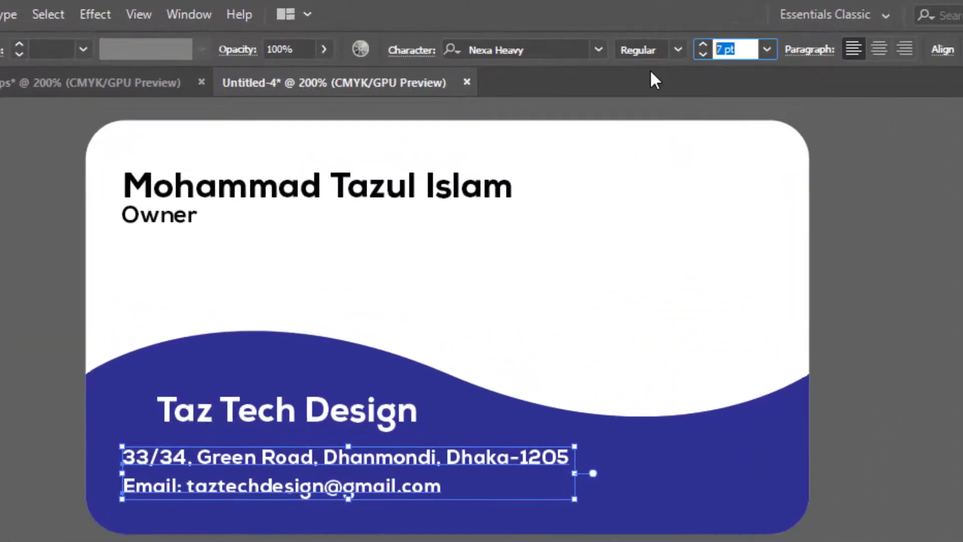
{"action": "type", "text": "4"}
{"action": "key", "text": "Return"}
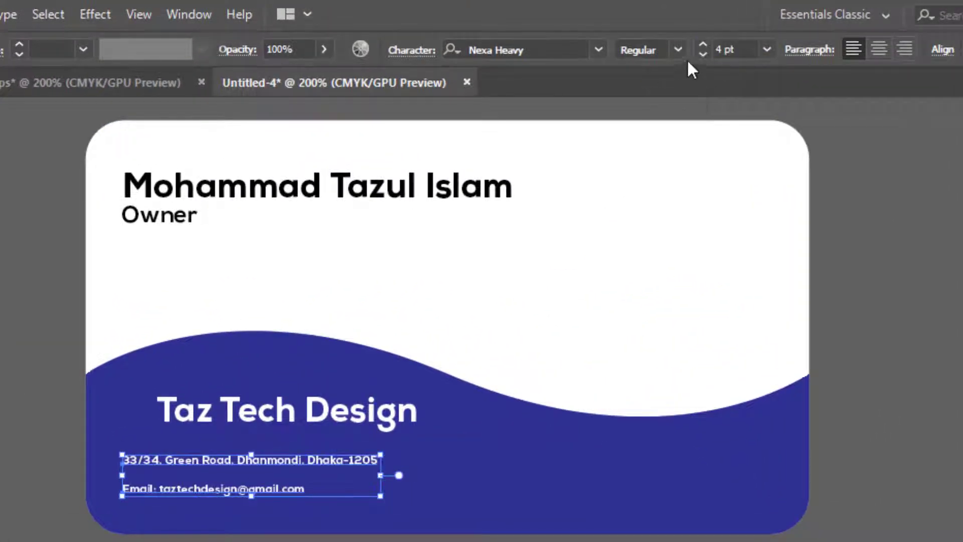
{"action": "left_click", "coordinate": [742, 49]}
{"action": "type", "text": "5"}
{"action": "key", "text": "Return"}
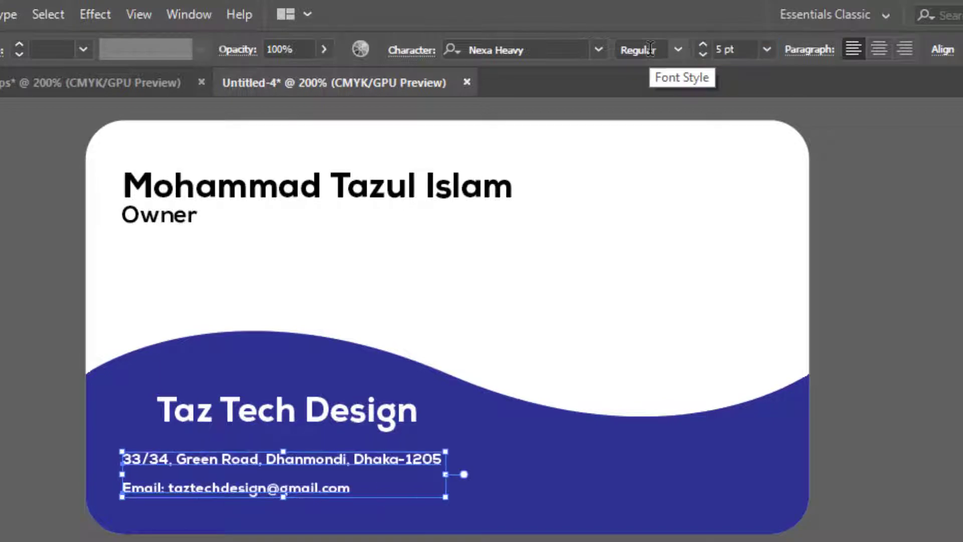
{"action": "left_click", "coordinate": [482, 540]}
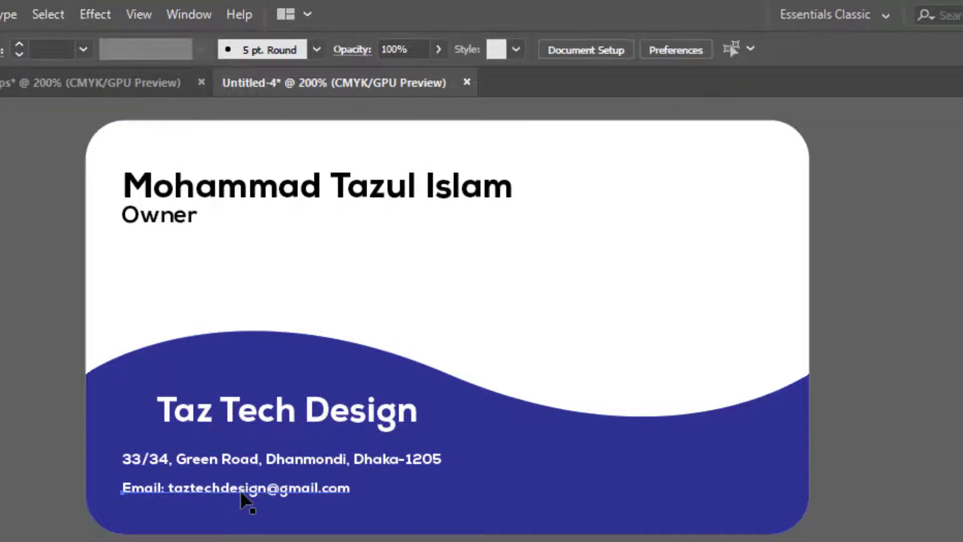
Move the email line up close beneath the address line and duplicate both lines straight across to the wave's right side
{"action": "left_click_drag", "start_coordinate": [246, 496], "coordinate": [248, 484]}
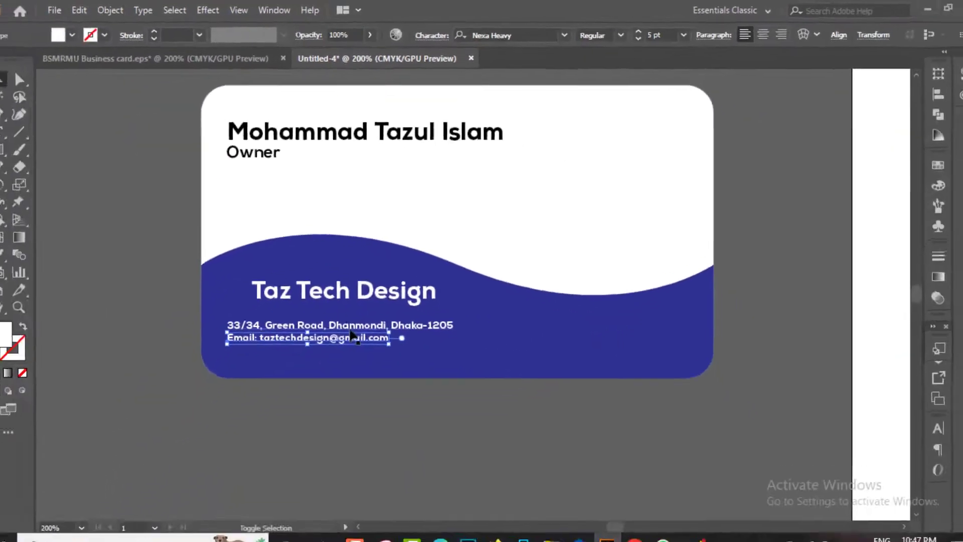
{"action": "left_click", "coordinate": [292, 436], "text": "shift"}
{"action": "left_click_drag", "start_coordinate": [313, 441], "coordinate": [629, 468]}
{"action": "left_click_drag", "start_coordinate": [590, 343], "coordinate": [597, 339]}
{"action": "key", "text": "ctrl+alt+shift+Right"}
{"action": "left_click", "coordinate": [590, 390]}
Replace the text of the right-hand address copy with "Tel:" followed by the phone number
{"action": "double_click", "coordinate": [551, 314]}
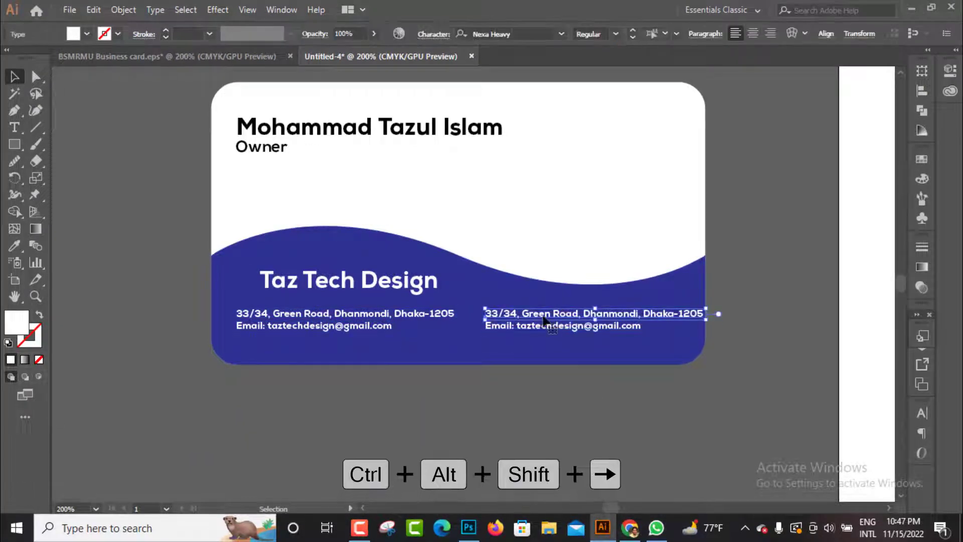
{"action": "triple_click", "coordinate": [546, 313]}
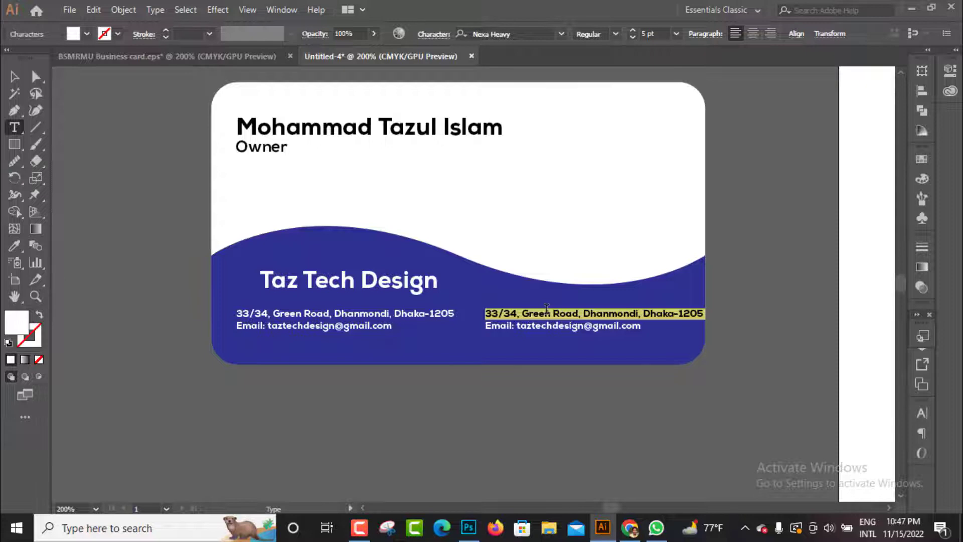
{"action": "type", "text": "T"}
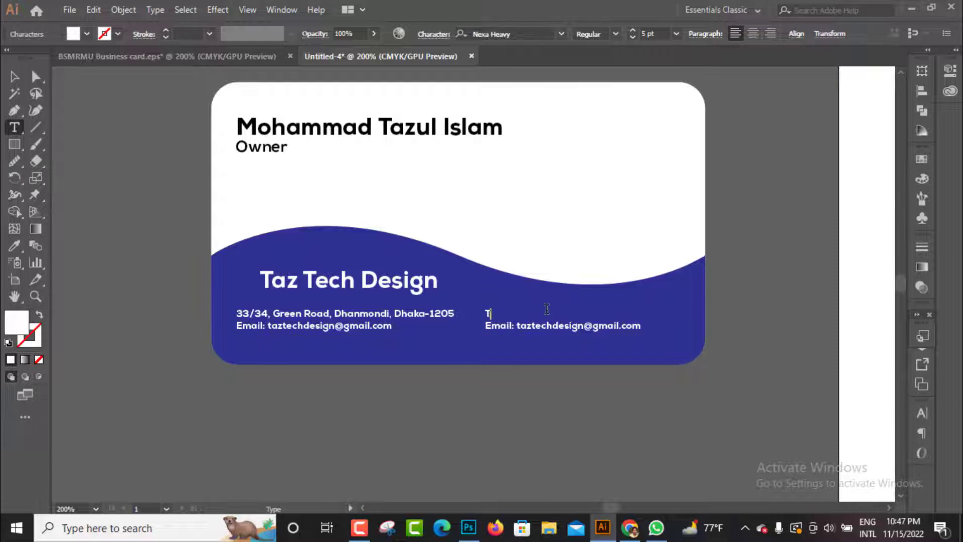
{"action": "type", "text": "el: +88 123456789"}
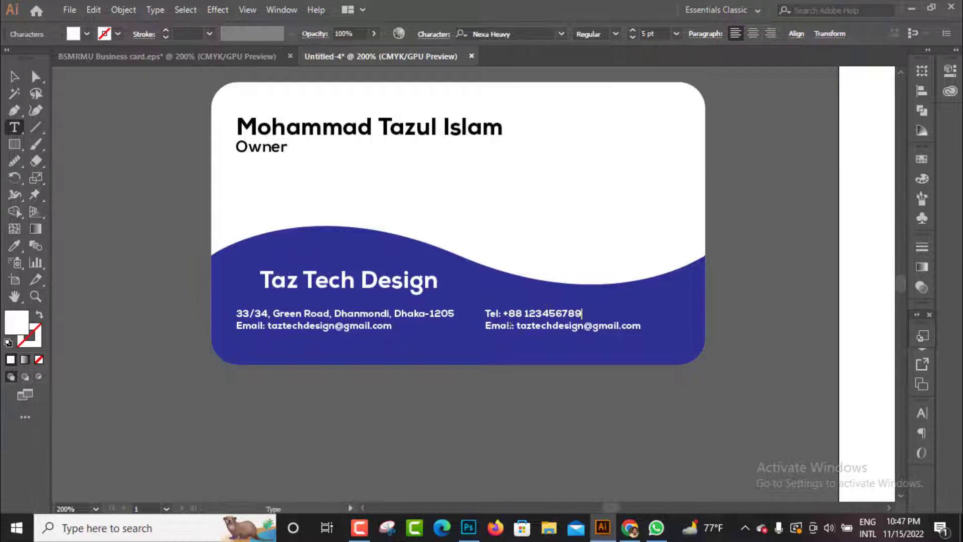
Finish the telephone text and delete the duplicated email line beneath it
{"action": "key", "text": "Right"}
{"action": "left_click", "coordinate": [14, 76]}
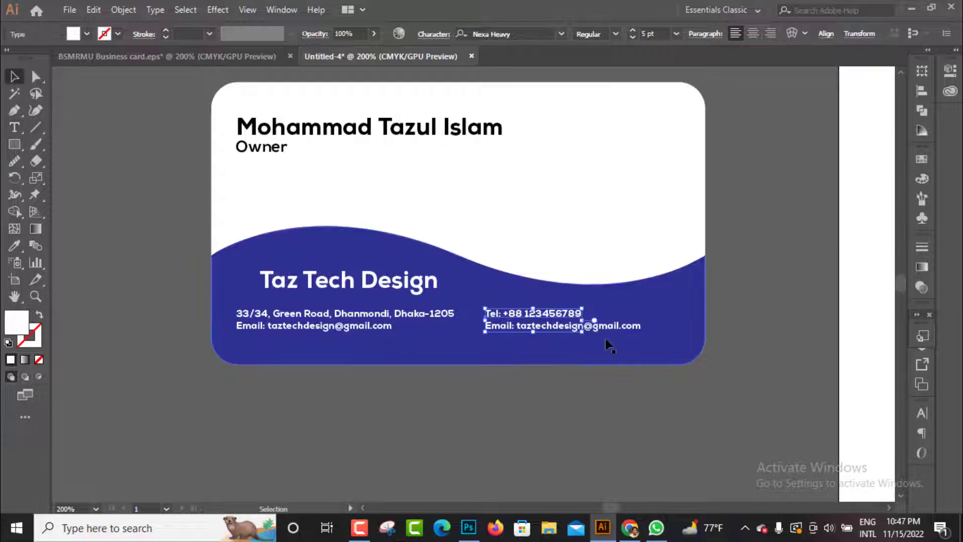
{"action": "left_click", "coordinate": [597, 333]}
{"action": "left_click", "coordinate": [597, 331]}
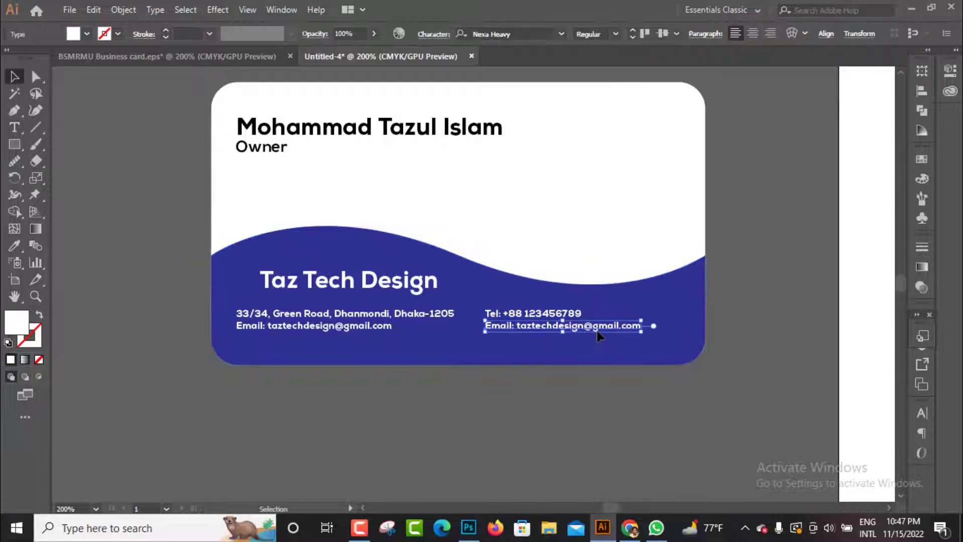
{"action": "left_click", "coordinate": [597, 331]}
Add a "Fax:" line and a "Cell:" line with their phone numbers beneath the telephone line
{"action": "double_click", "coordinate": [578, 314]}
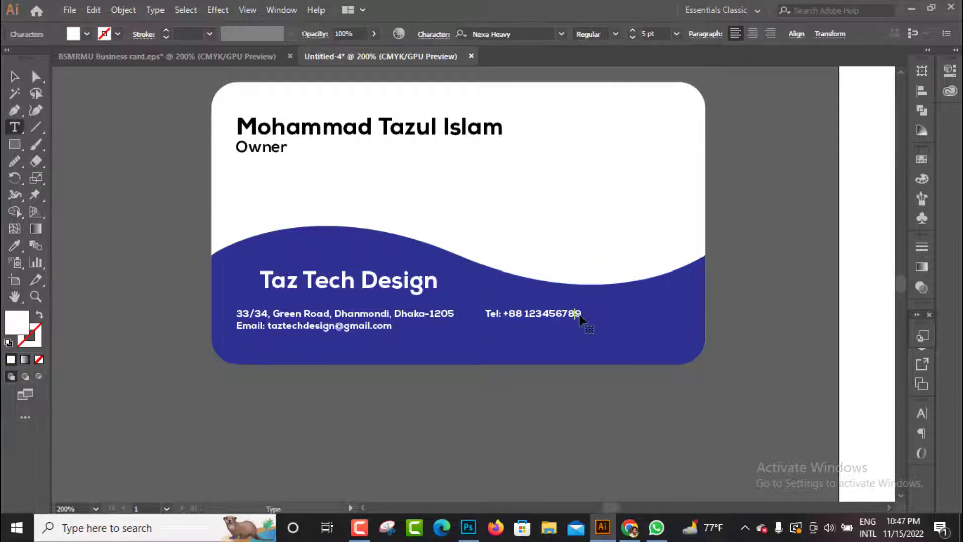
{"action": "left_click", "coordinate": [592, 322]}
{"action": "key", "text": "Return"}
{"action": "type", "text": "Fax: +02 123456789"}
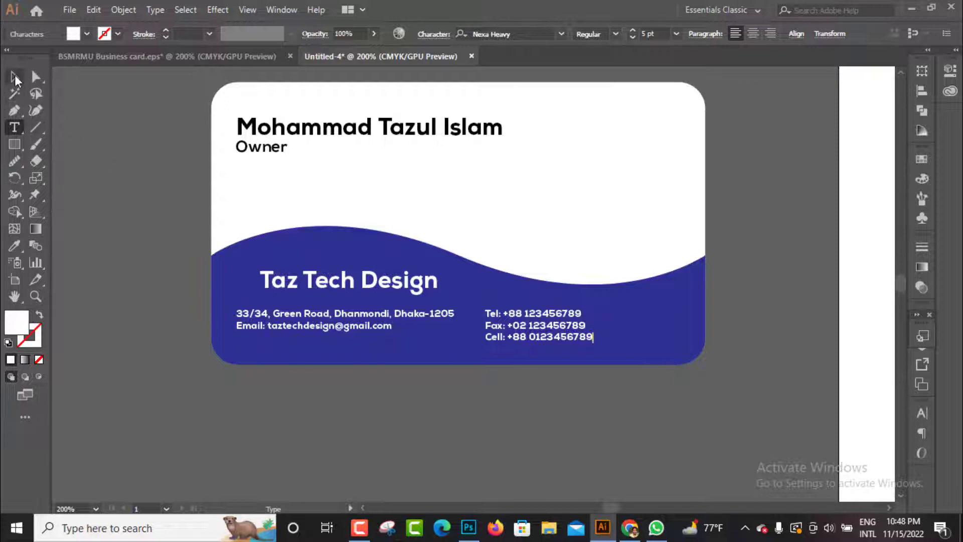
{"action": "key", "text": "Escape"}
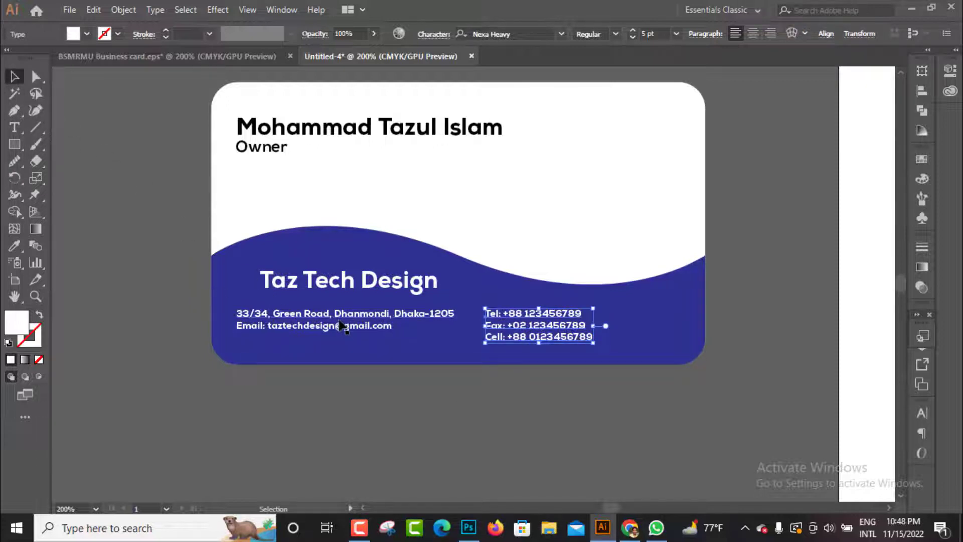
Nudge the email line slightly down from the address and shift the phone number block slightly to the right
{"action": "left_click", "coordinate": [331, 321]}
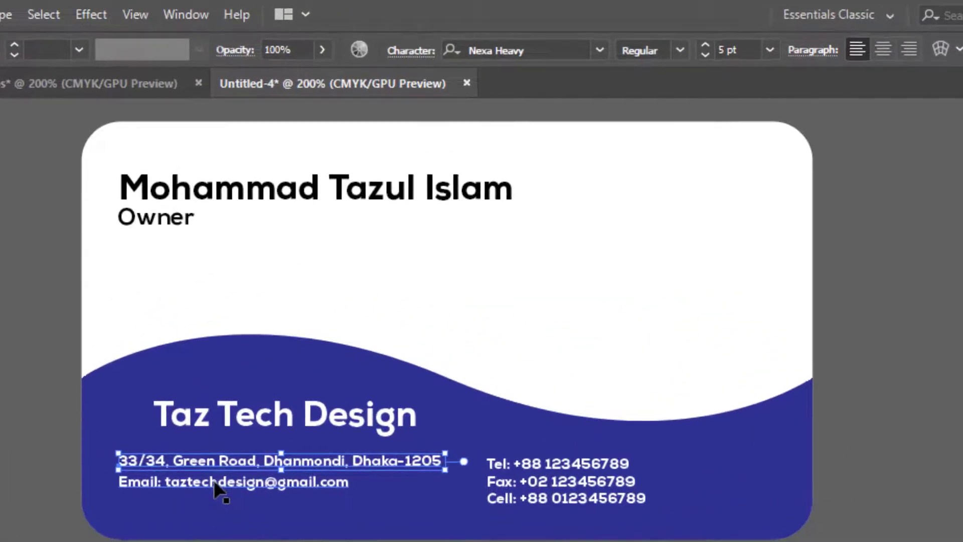
{"action": "left_click", "coordinate": [214, 483]}
{"action": "key", "text": "Down"}
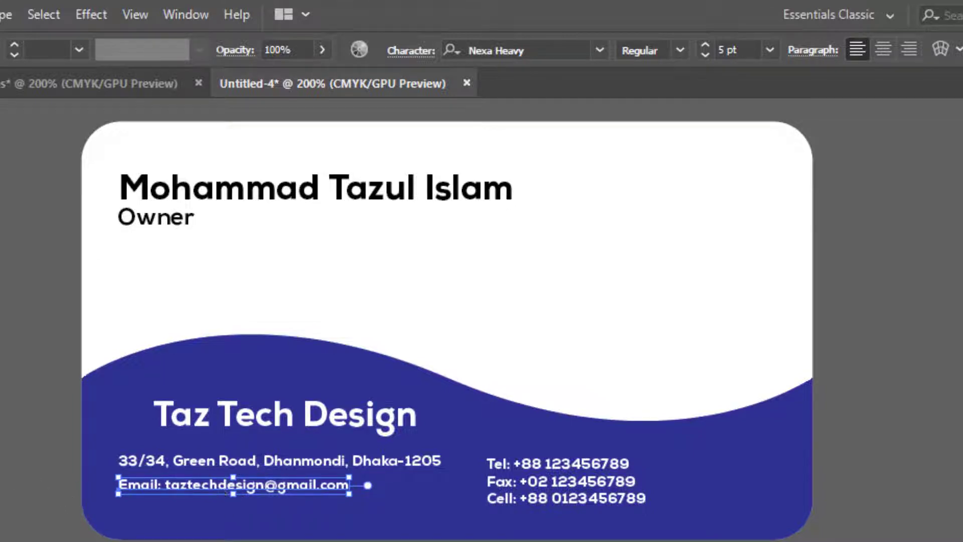
{"action": "left_click", "coordinate": [60, 527]}
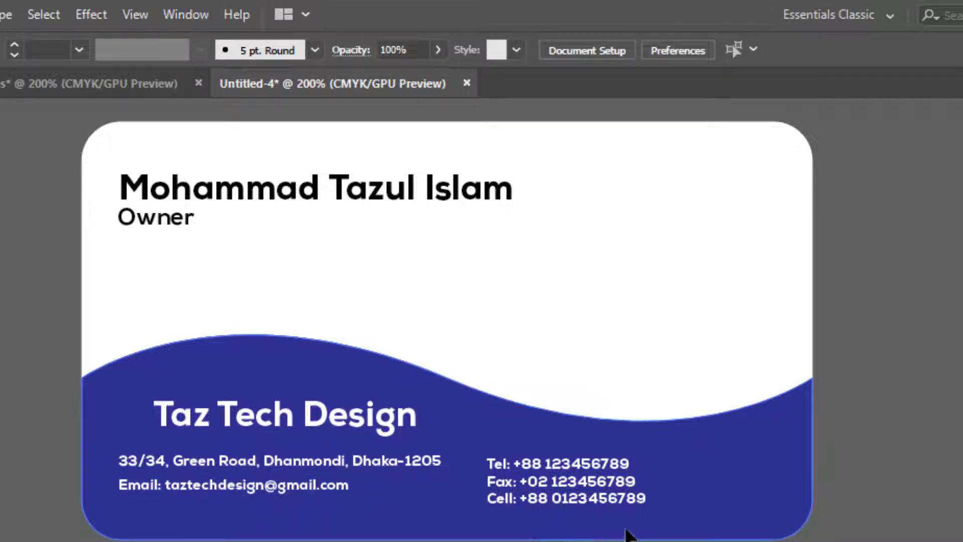
{"action": "left_click", "coordinate": [619, 474]}
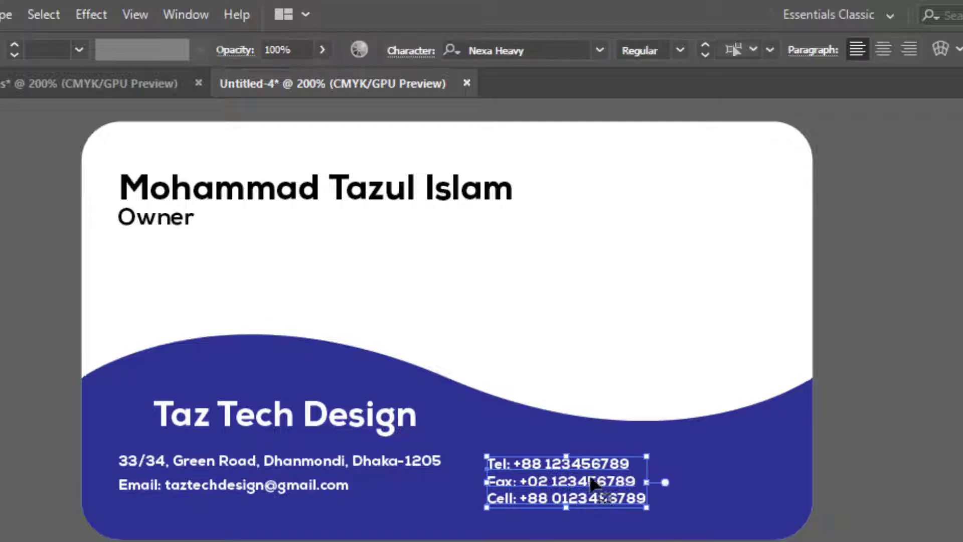
{"action": "left_click_drag", "start_coordinate": [581, 496], "coordinate": [599, 489]}
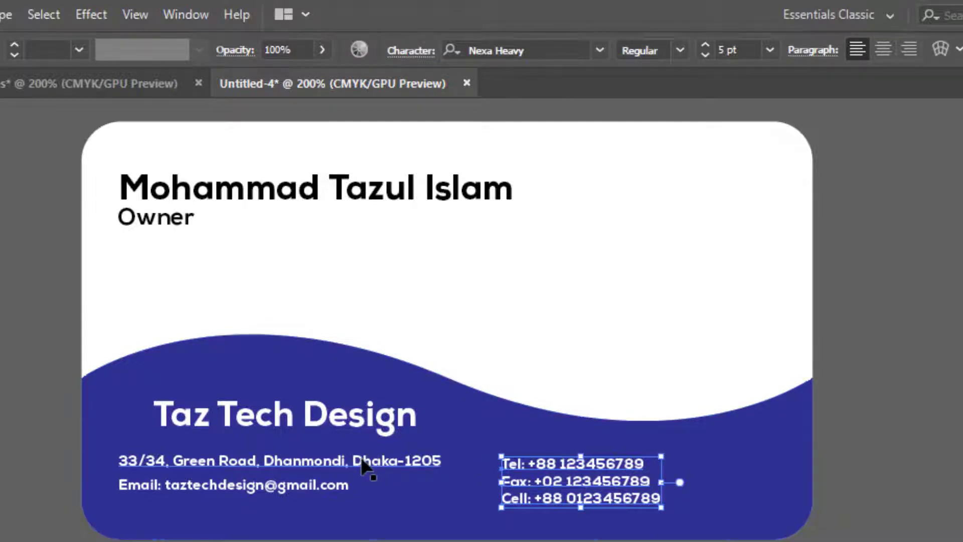
Set the address line and phone number block to 6 pt and move the block right, clear of the address
{"action": "left_click", "coordinate": [368, 464], "text": "shift"}
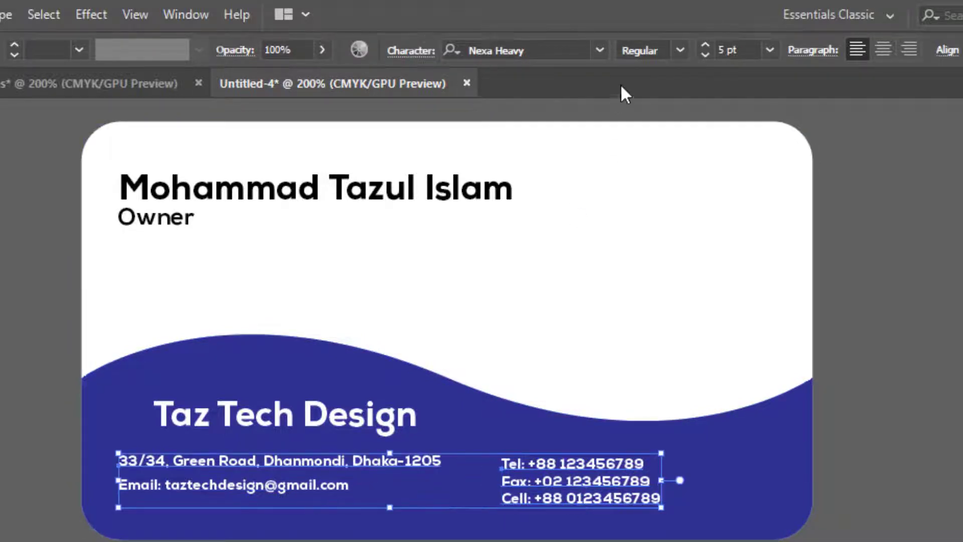
{"action": "left_click", "coordinate": [747, 49]}
{"action": "type", "text": "6"}
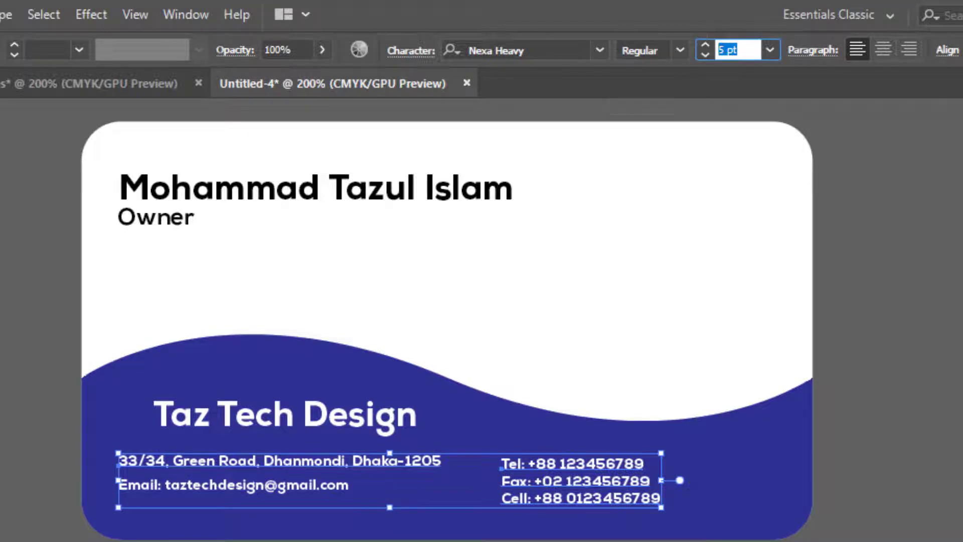
{"action": "key", "text": "Return"}
{"action": "left_click", "coordinate": [853, 361]}
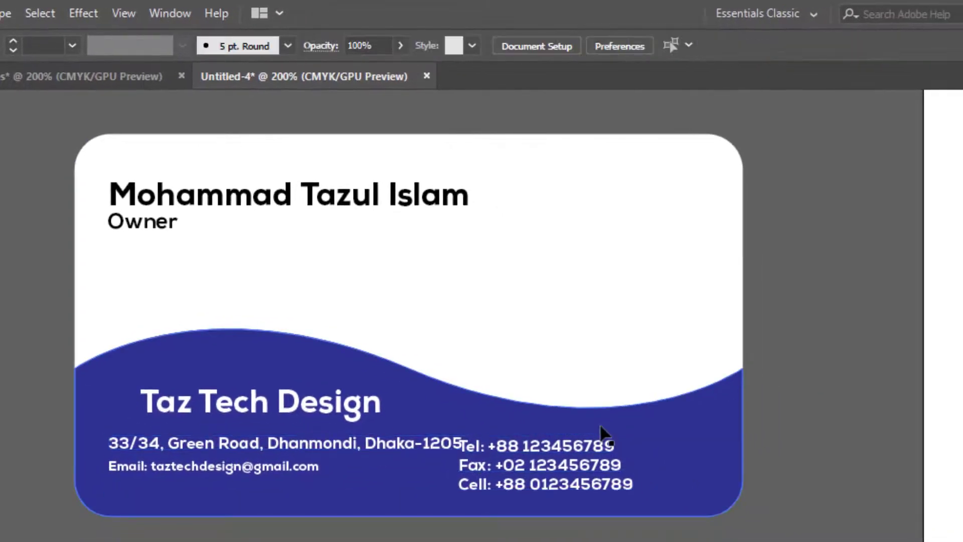
{"action": "left_click", "coordinate": [646, 483]}
{"action": "left_click_drag", "start_coordinate": [592, 444], "coordinate": [658, 444]}
Set the email line's font size to 6 pt and deselect the contact lines
{"action": "left_click", "coordinate": [206, 444]}
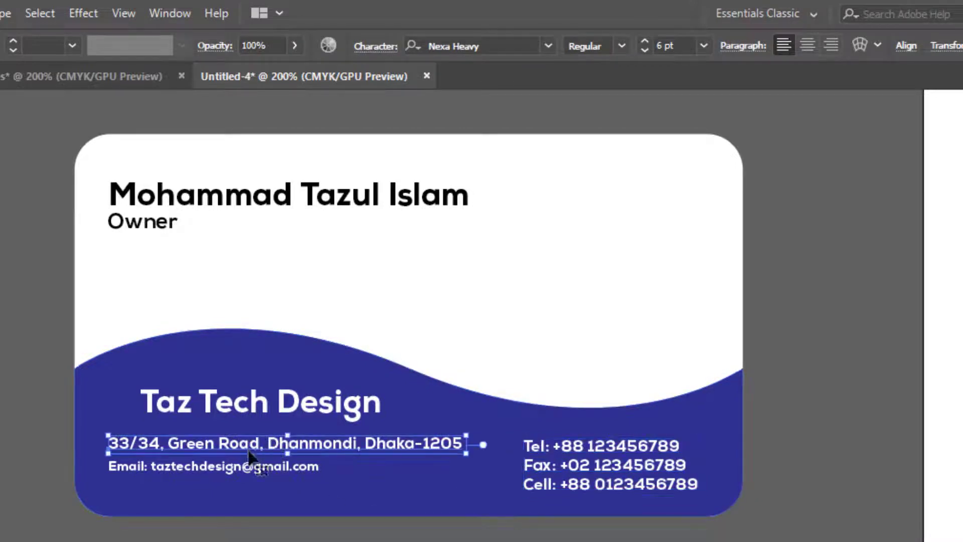
{"action": "left_click", "coordinate": [205, 472], "text": "shift"}
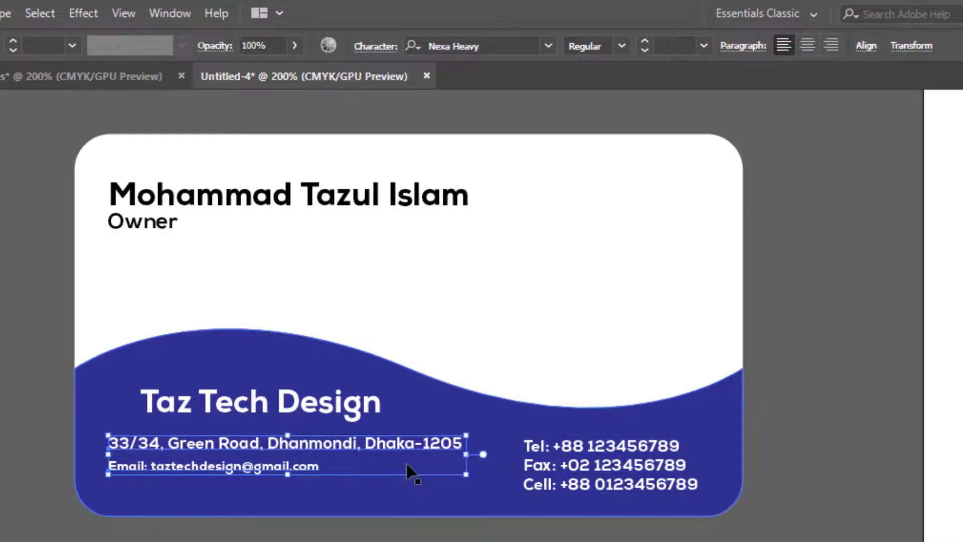
{"action": "left_click", "coordinate": [211, 519]}
{"action": "left_click", "coordinate": [190, 466]}
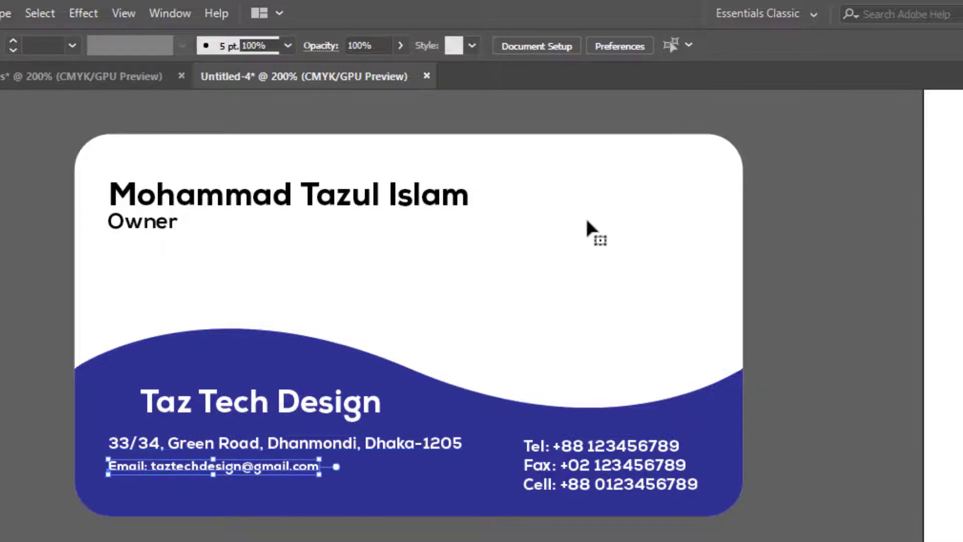
{"action": "left_click", "coordinate": [681, 43]}
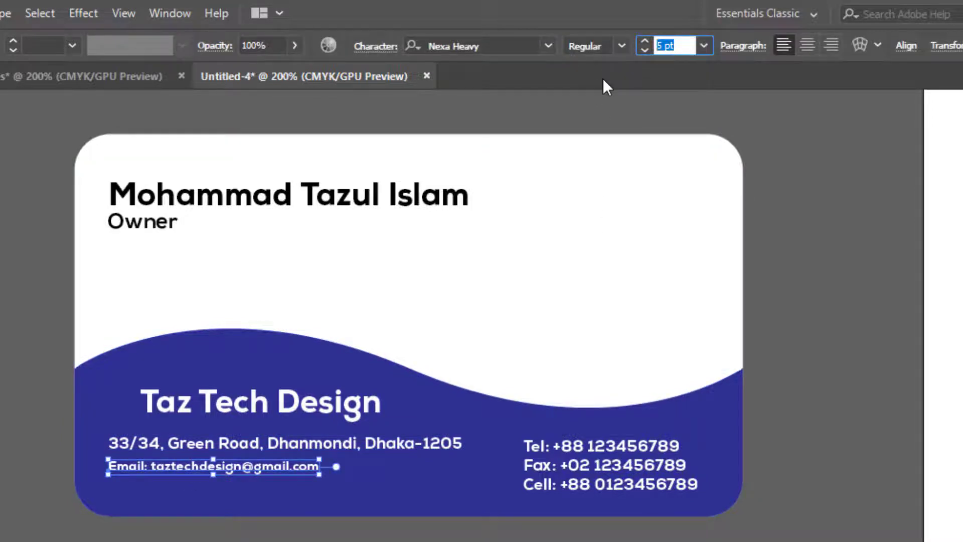
{"action": "type", "text": "6"}
{"action": "key", "text": "Return"}
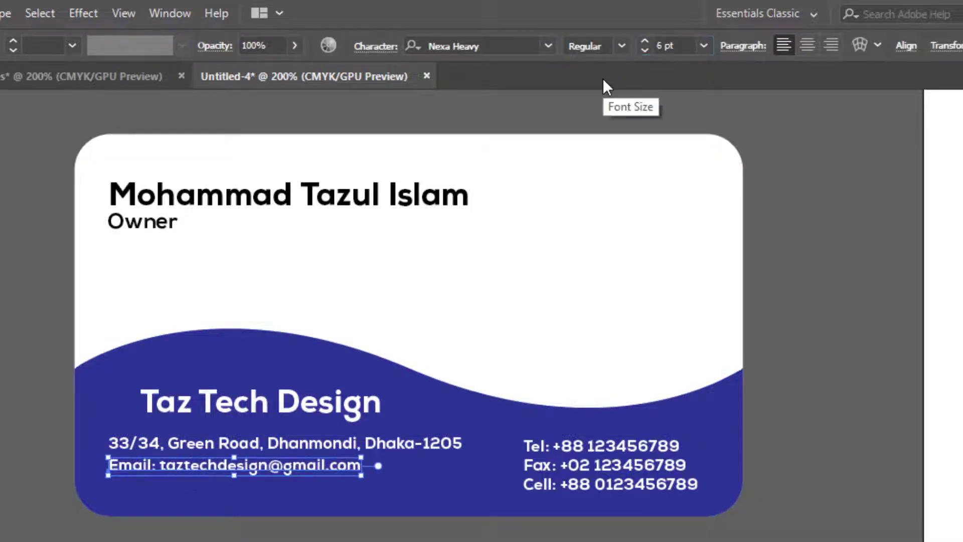
{"action": "left_click", "coordinate": [162, 451], "text": "shift"}
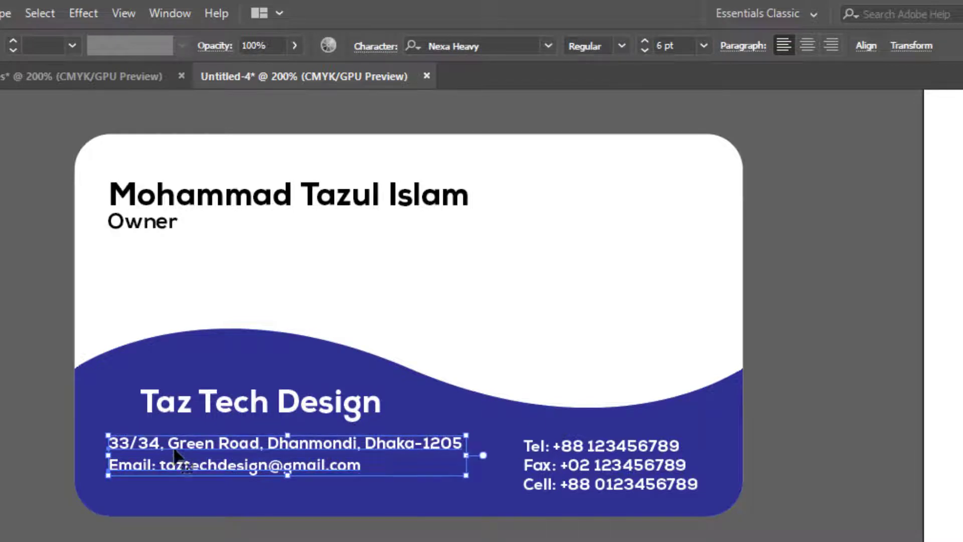
{"action": "left_click", "coordinate": [344, 520]}
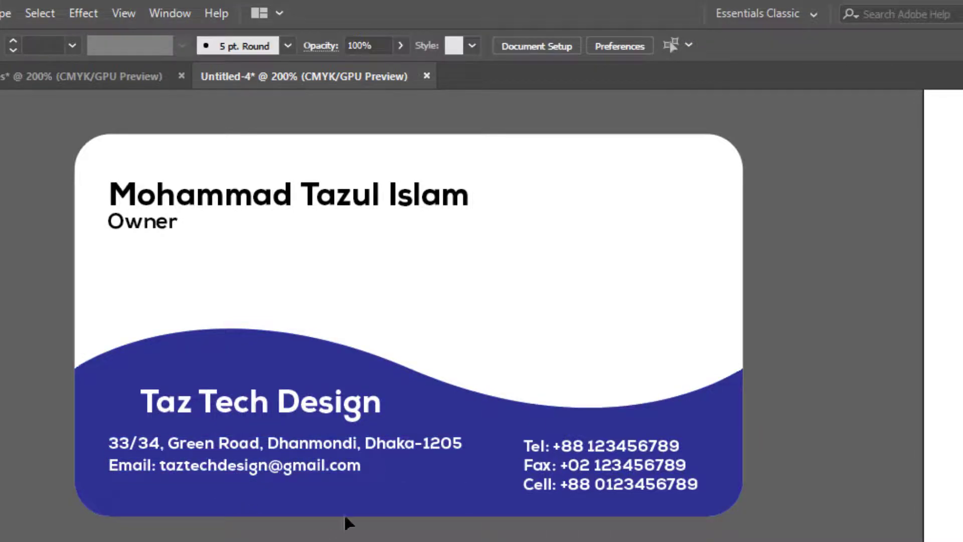
{"action": "double_click", "coordinate": [360, 466]}
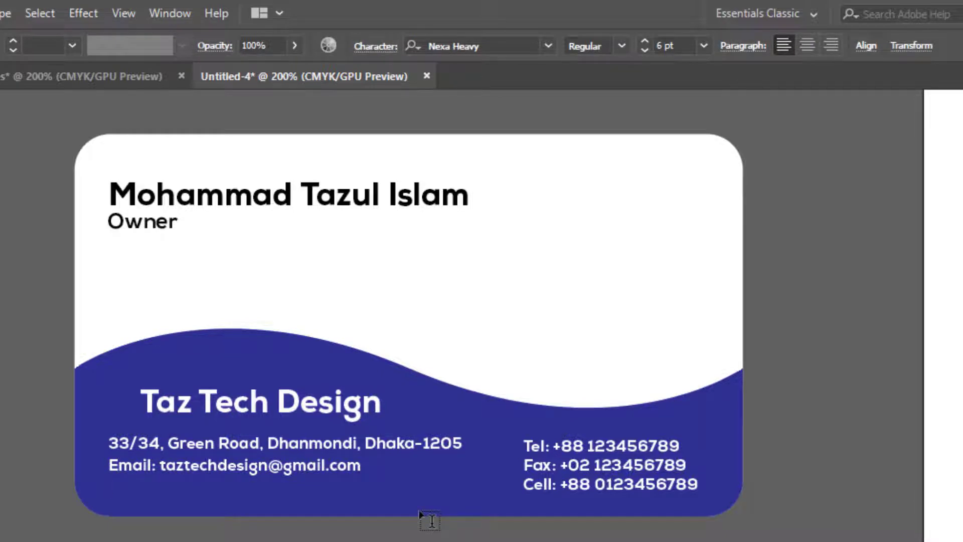
{"action": "key", "text": "Return"}
{"action": "type", "text": "Web: www."}
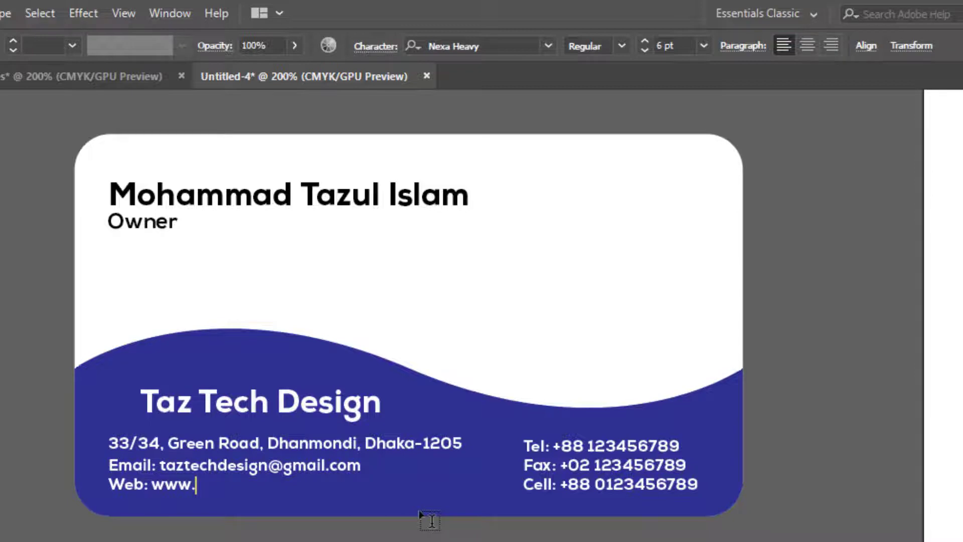
{"action": "type", "text": "taztechde"}
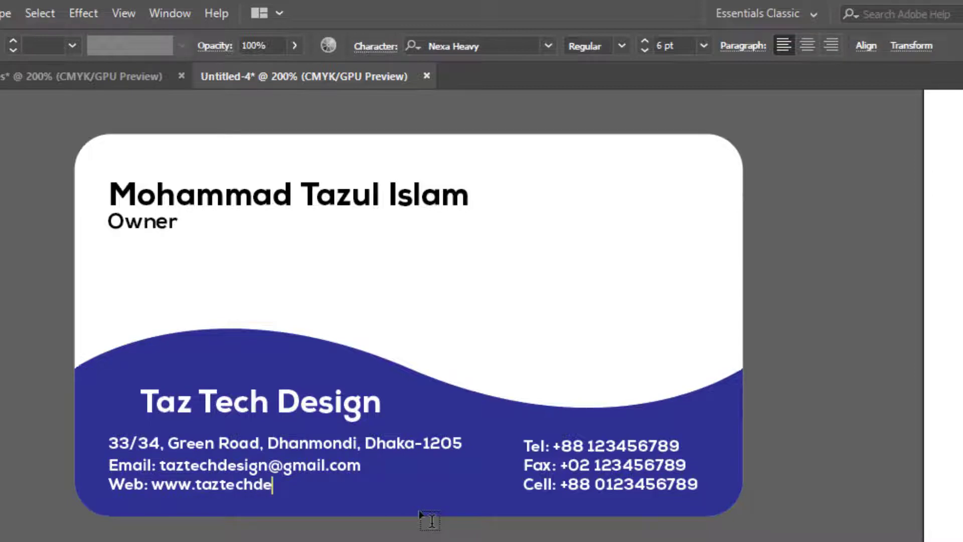
{"action": "type", "text": "sign.com"}
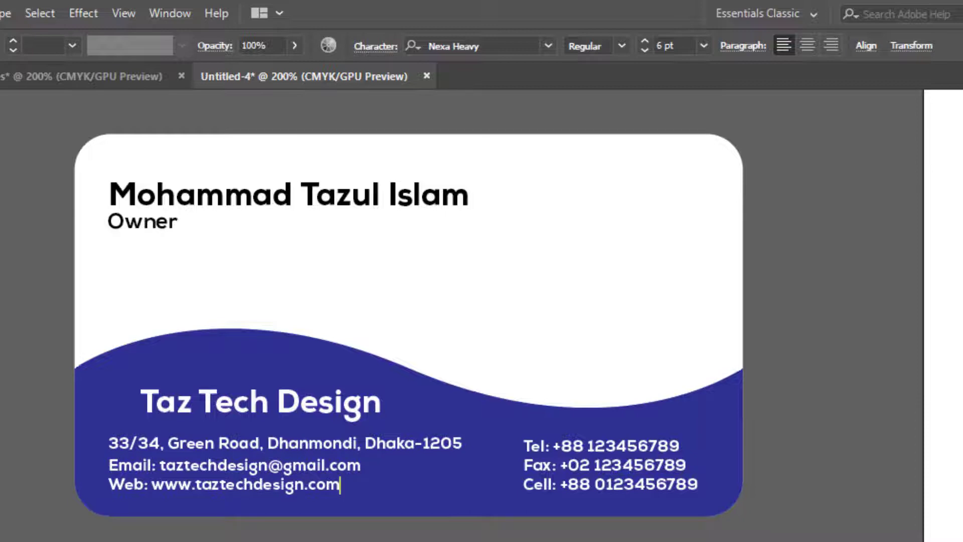
{"action": "key", "text": "Escape"}
Move the company name left so that it lines up with the left edge of the address line
{"action": "left_click_drag", "start_coordinate": [186, 400], "coordinate": [147, 411]}
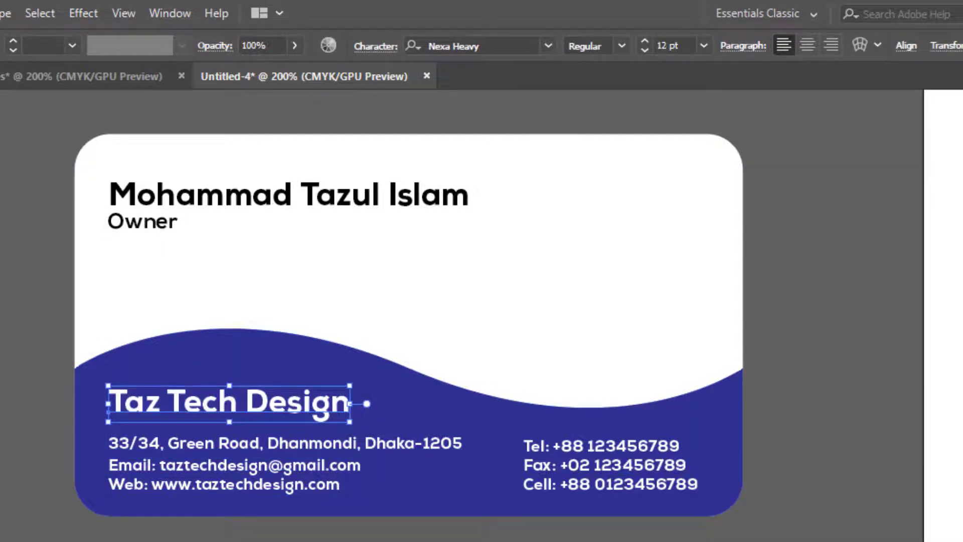
{"action": "left_click", "coordinate": [489, 115]}
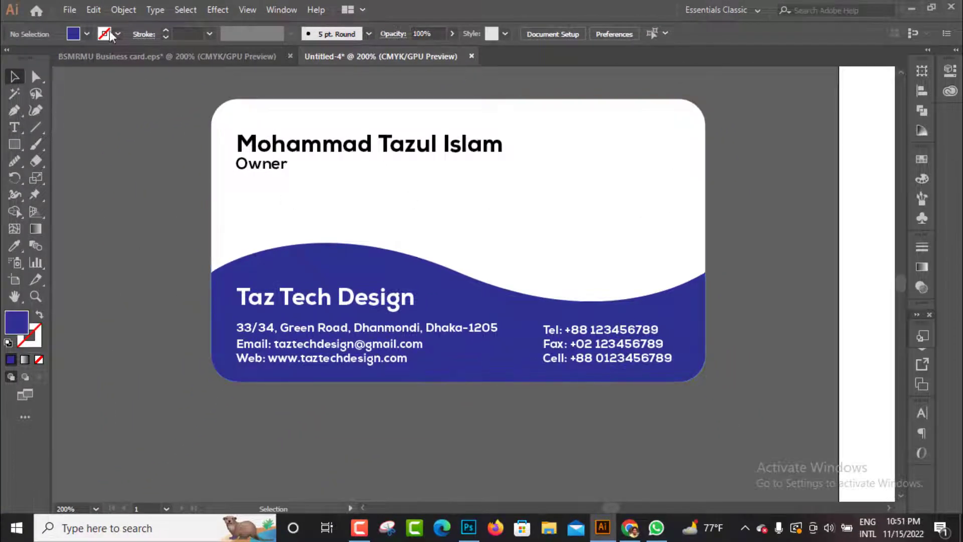
Open Taz Tech Design.eps and copy the lower of the two round logos on its artboard
{"action": "left_click", "coordinate": [69, 9]}
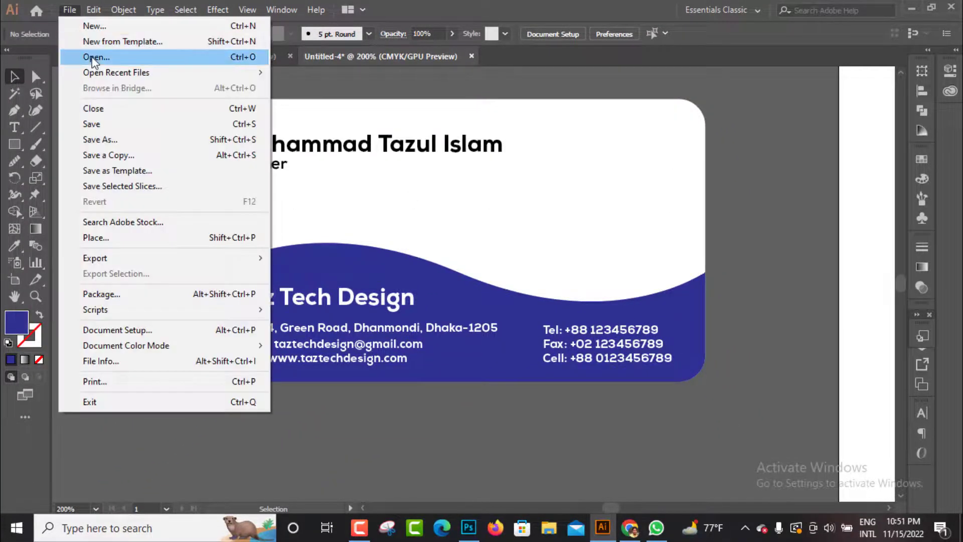
{"action": "left_click", "coordinate": [92, 57]}
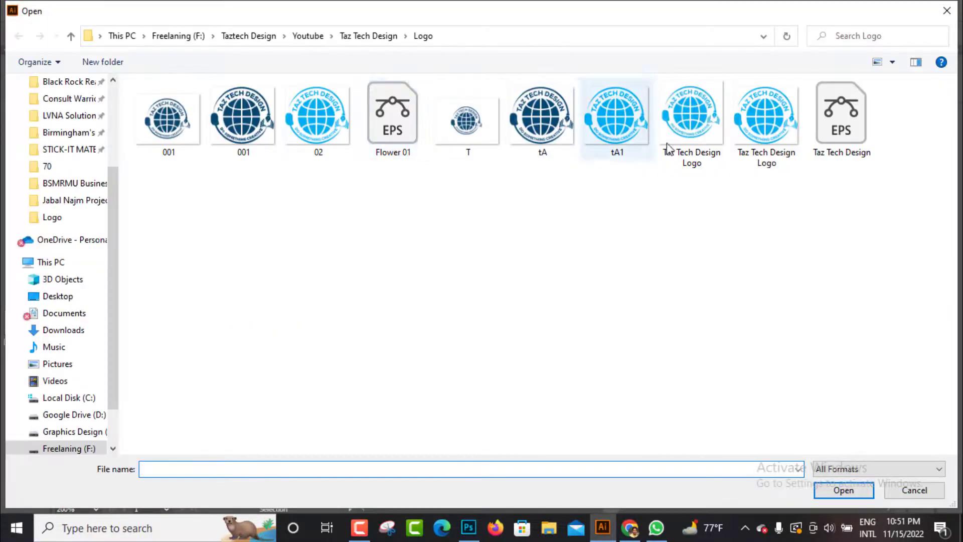
{"action": "double_click", "coordinate": [841, 118]}
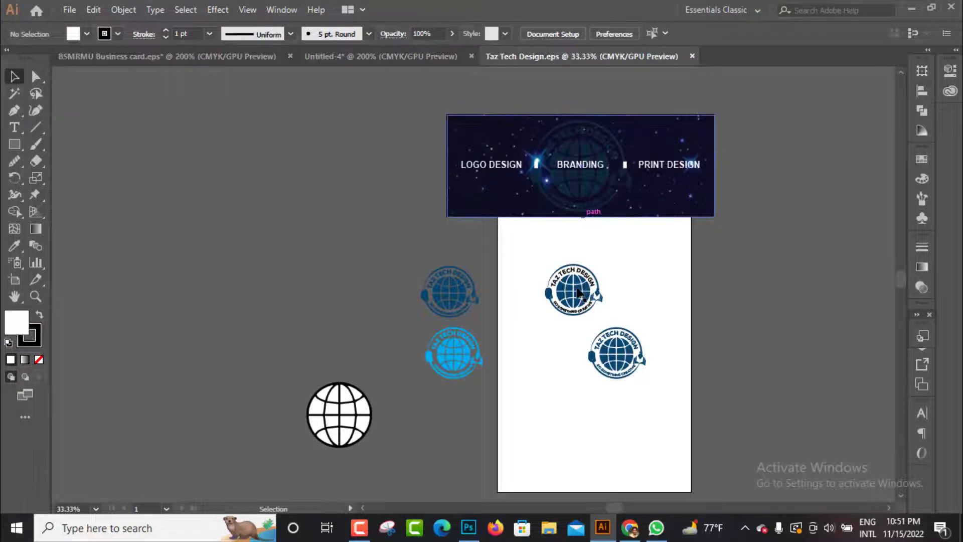
{"action": "left_click", "coordinate": [579, 291]}
{"action": "key", "text": "ctrl+c"}
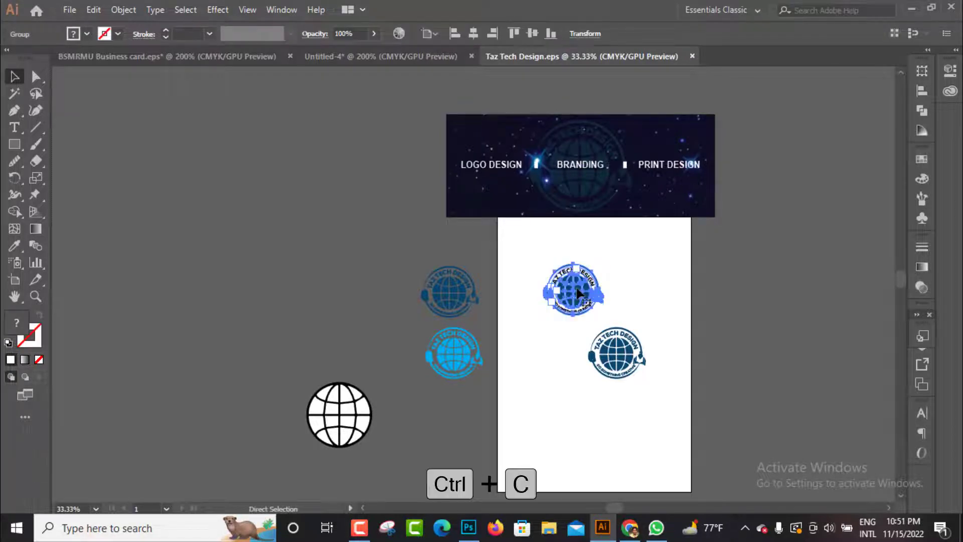
{"action": "left_click", "coordinate": [625, 353]}
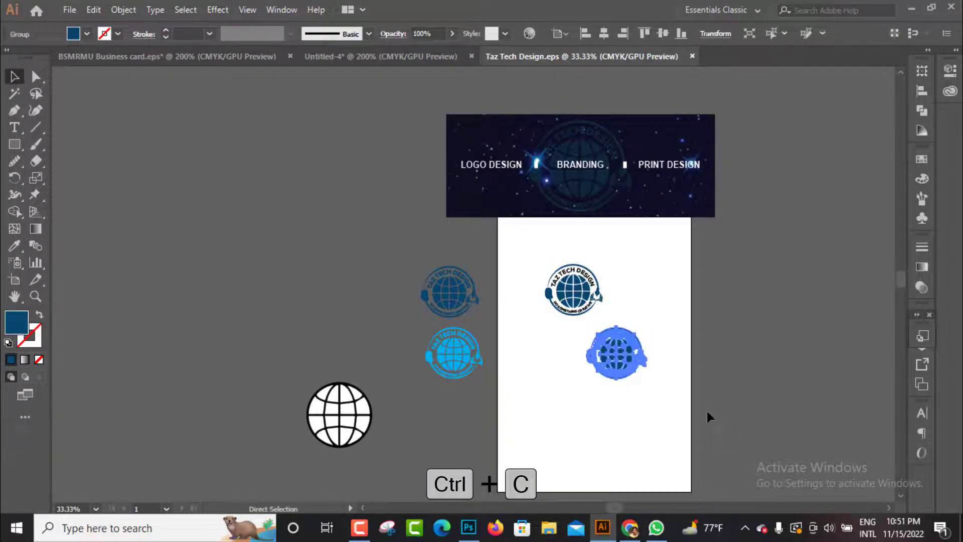
Paste the logo into the business card document and fit it, scaled down, in the card's upper-right corner
{"action": "left_click", "coordinate": [371, 57]}
{"action": "key", "text": "ctrl+v"}
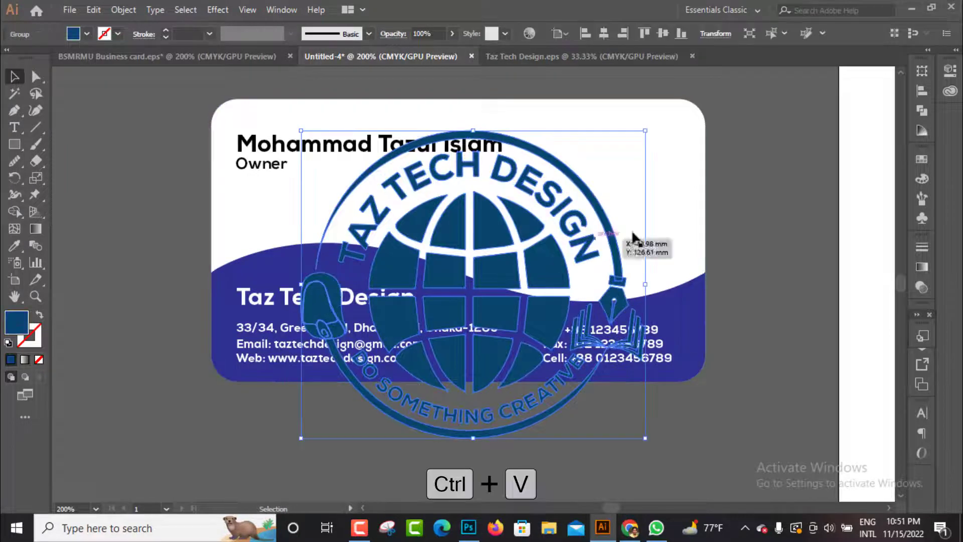
{"action": "left_click_drag", "start_coordinate": [645, 286], "coordinate": [537, 444]}
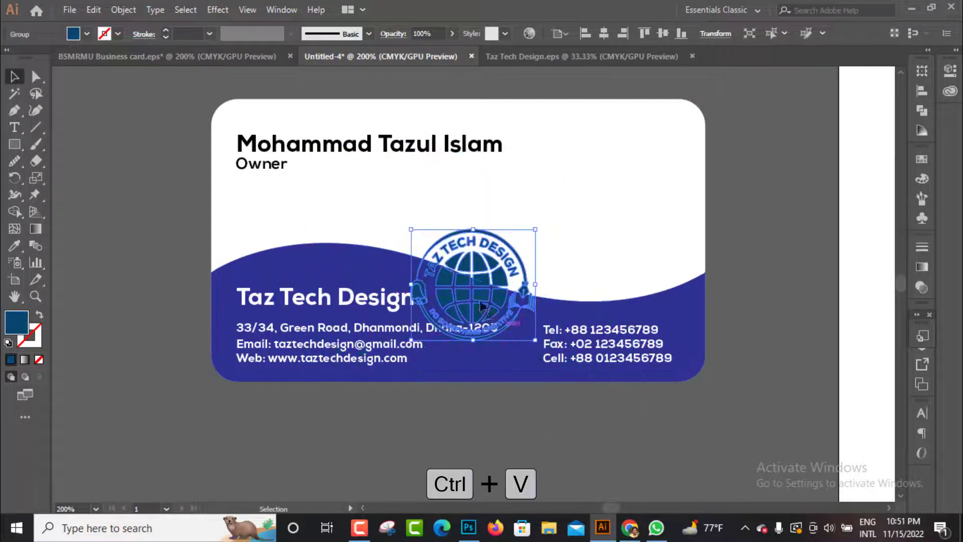
{"action": "left_click_drag", "start_coordinate": [470, 266], "coordinate": [666, 133]}
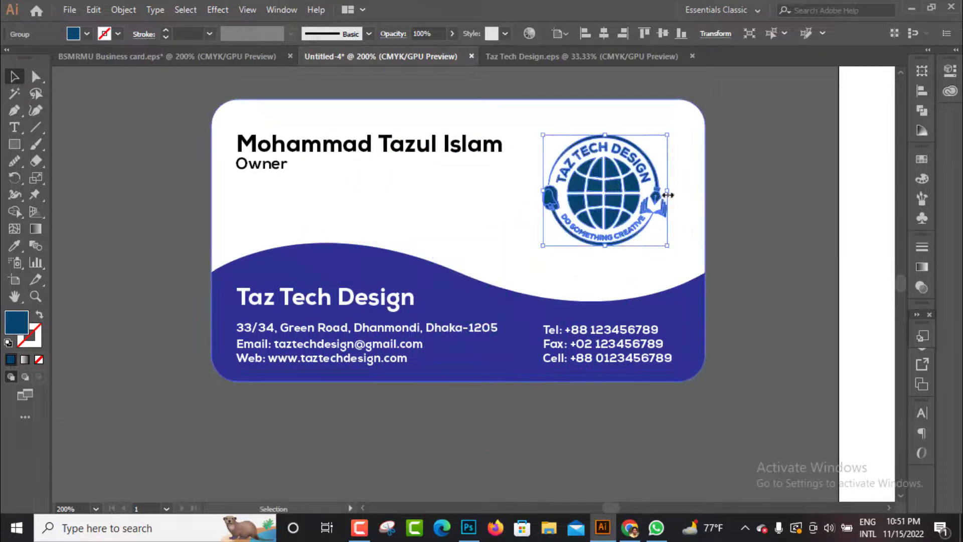
{"action": "left_click_drag", "start_coordinate": [667, 246], "coordinate": [648, 229]}
{"action": "left_click_drag", "start_coordinate": [626, 192], "coordinate": [639, 171]}
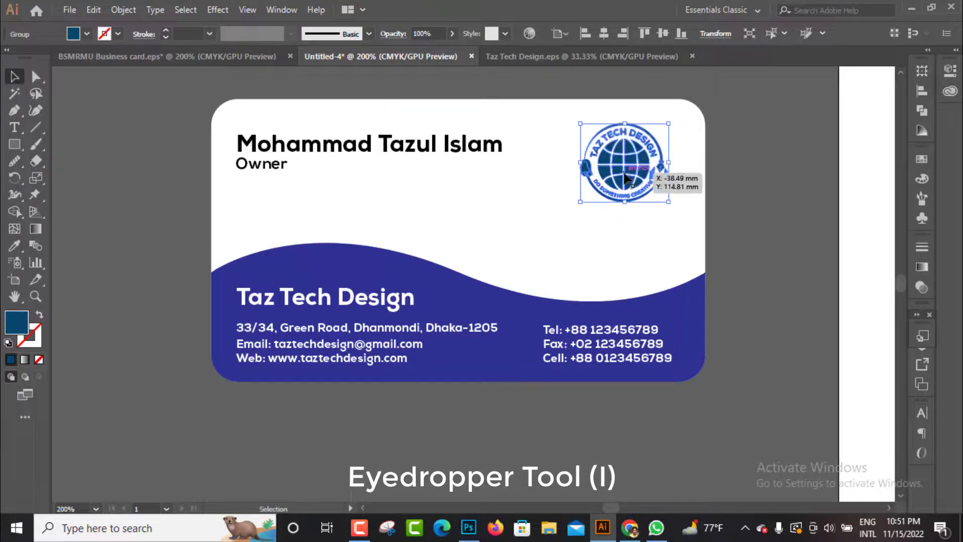
Recolor the logo with the wave's blue using the Eyedropper tool
{"action": "key", "text": "i"}
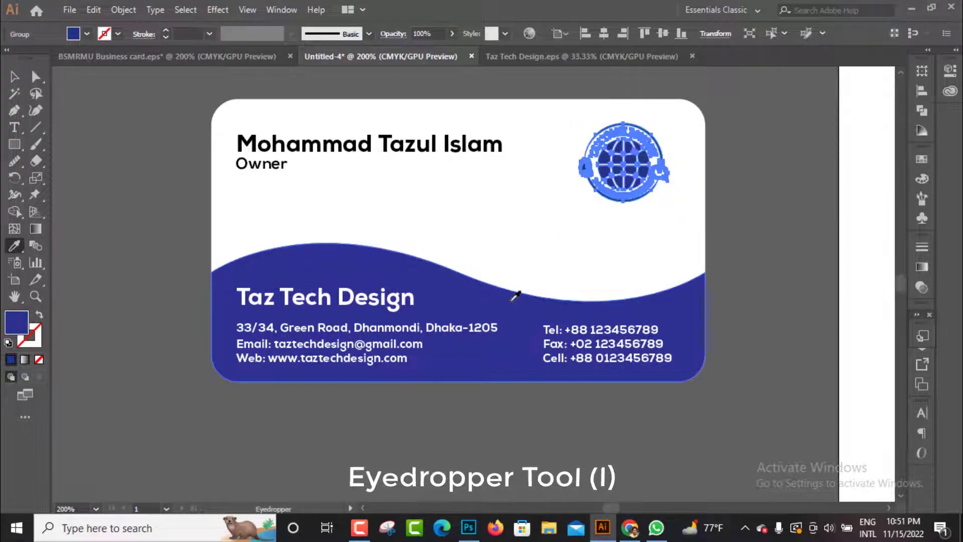
Apply the wave's blue to the selected logo with the Eyedropper and deselect it
{"action": "left_click", "coordinate": [504, 298]}
{"action": "left_click", "coordinate": [14, 76]}
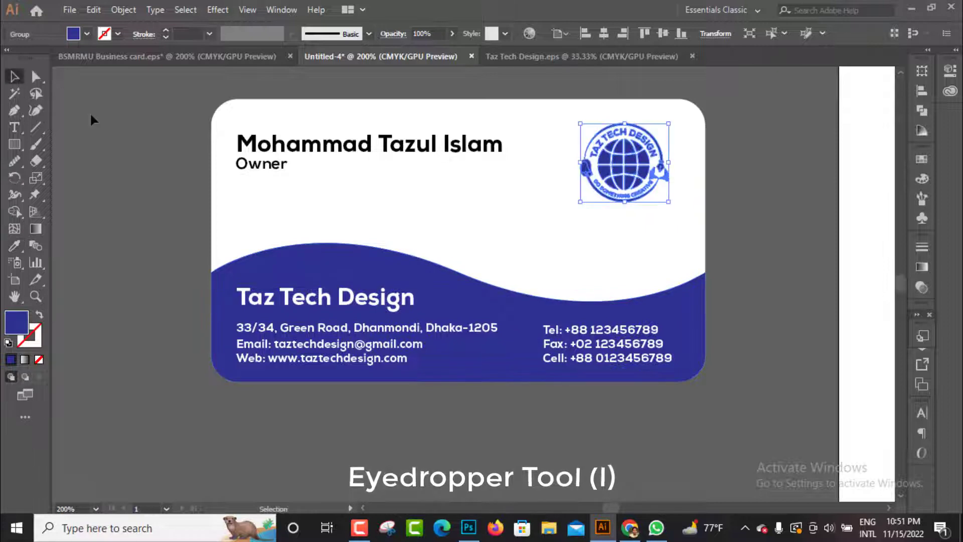
{"action": "left_click", "coordinate": [151, 158]}
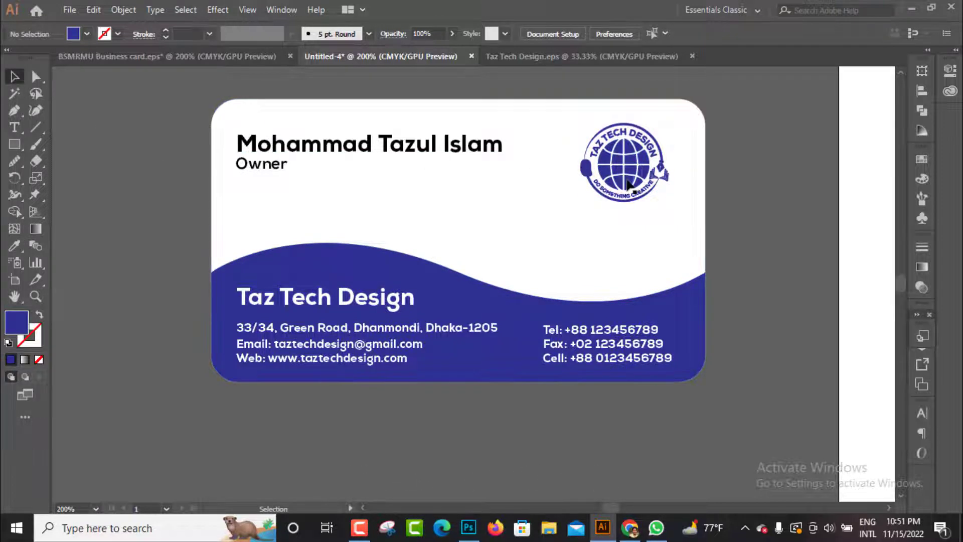
{"action": "left_click", "coordinate": [628, 185]}
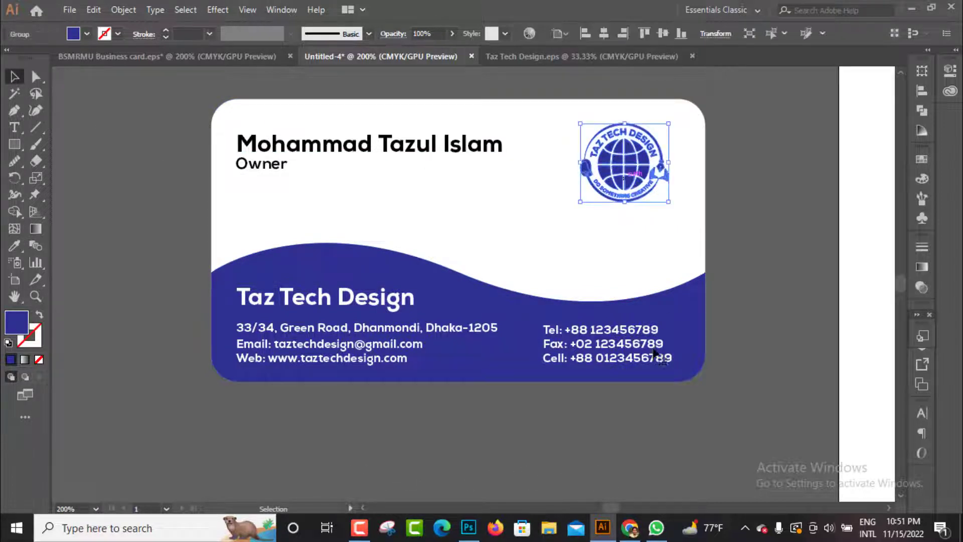
{"action": "left_click", "coordinate": [655, 355], "text": "shift"}
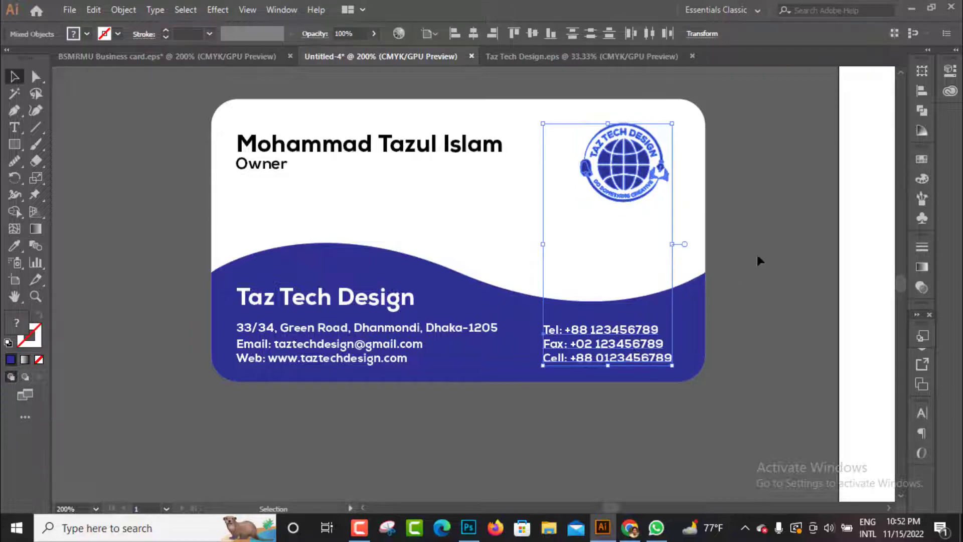
{"action": "left_click", "coordinate": [767, 241]}
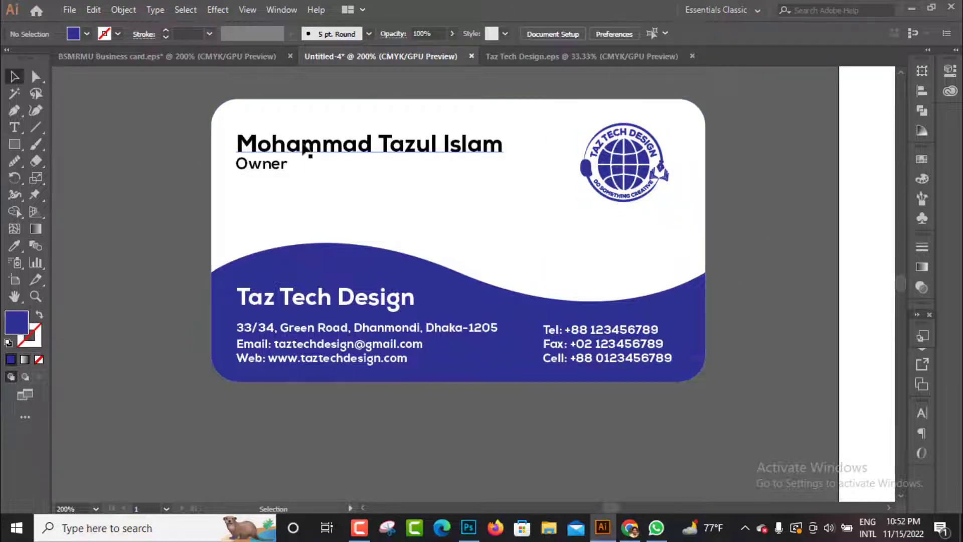
Recolor the owner's name with the wave's blue using the Eyedropper tool
{"action": "left_click", "coordinate": [281, 146]}
{"action": "key", "text": "i"}
{"action": "left_click", "coordinate": [454, 287]}
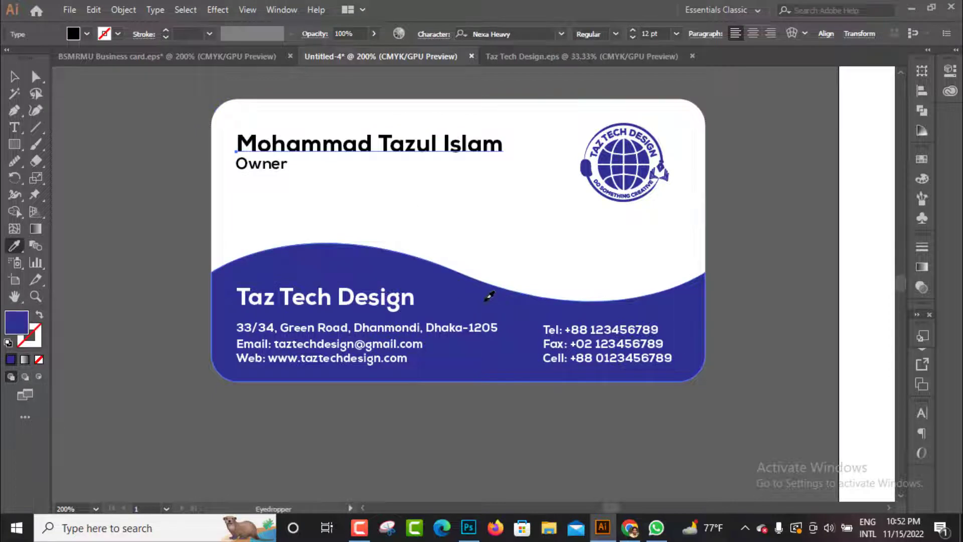
{"action": "key", "text": "v"}
{"action": "left_click", "coordinate": [135, 236]}
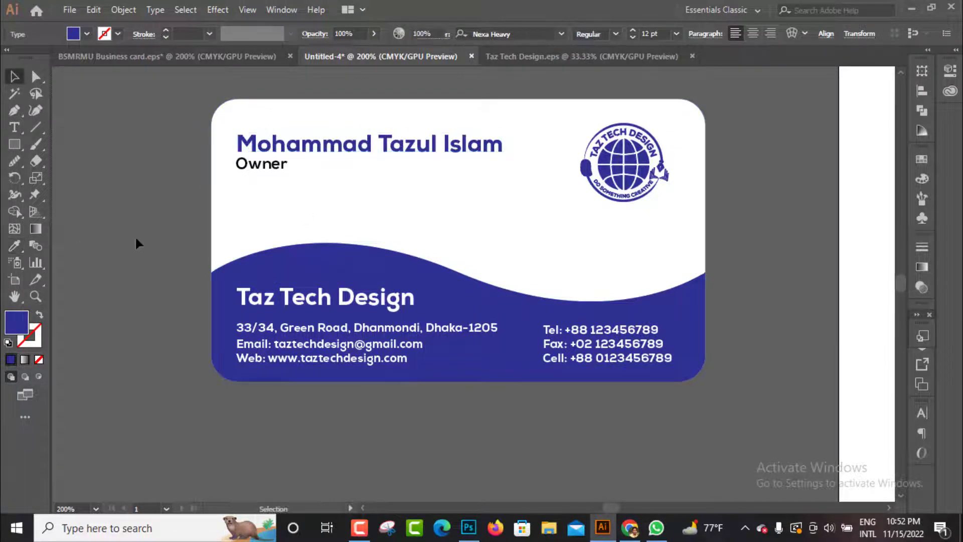
Move the owner's name and title together slightly downward on the card
{"action": "scroll", "coordinate": [200, 256], "scroll_direction": "up", "scroll_amount": 2}
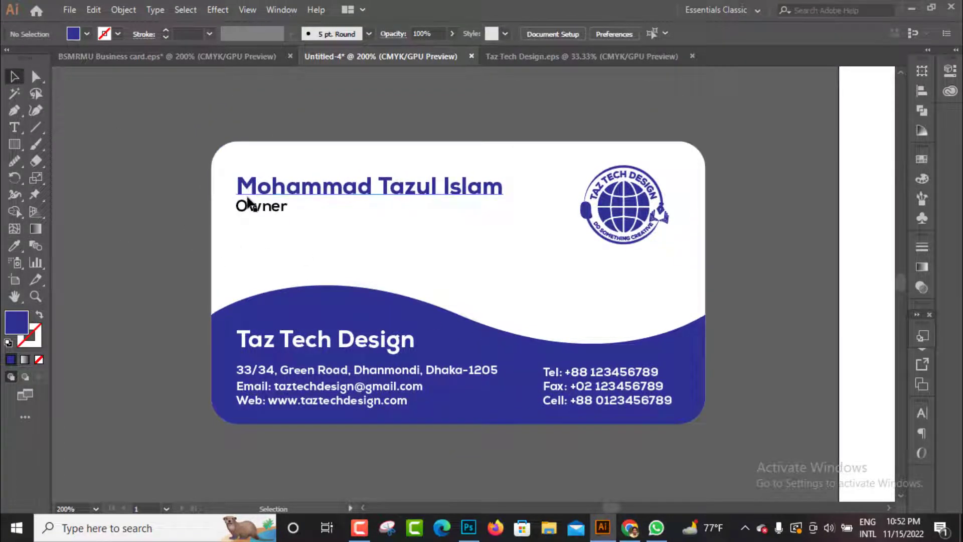
{"action": "key", "text": "ctrl+minus"}
{"action": "key", "text": "ctrl+minus"}
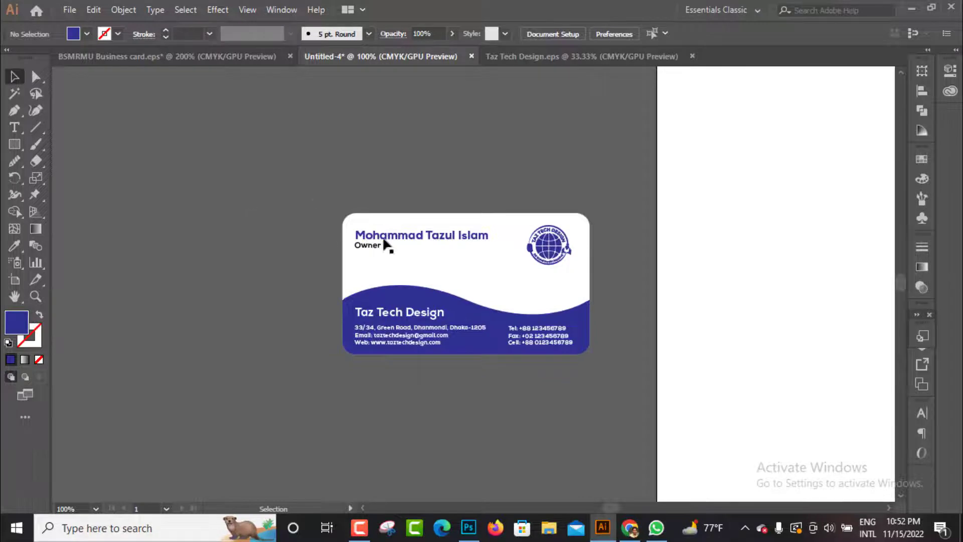
{"action": "left_click", "coordinate": [387, 241]}
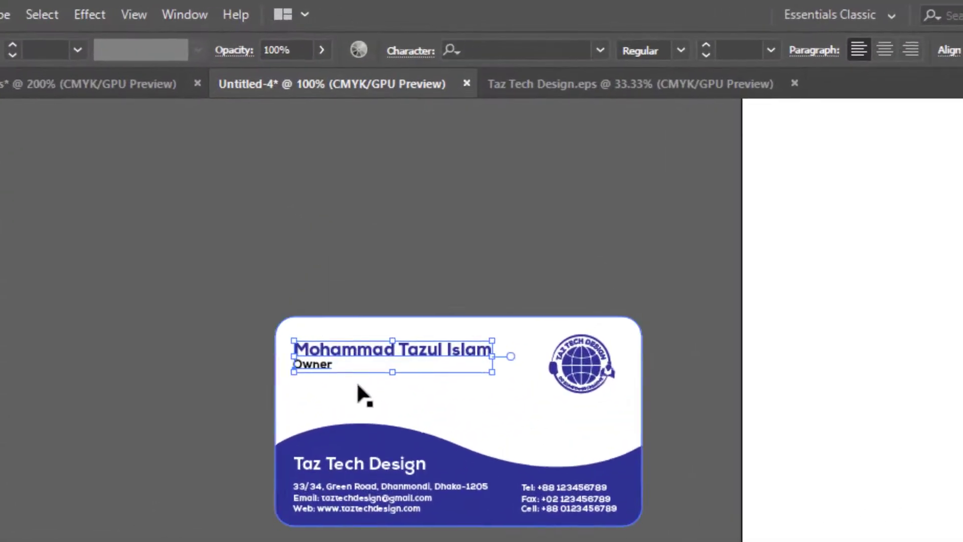
{"action": "key", "text": "ctrl+shift+b"}
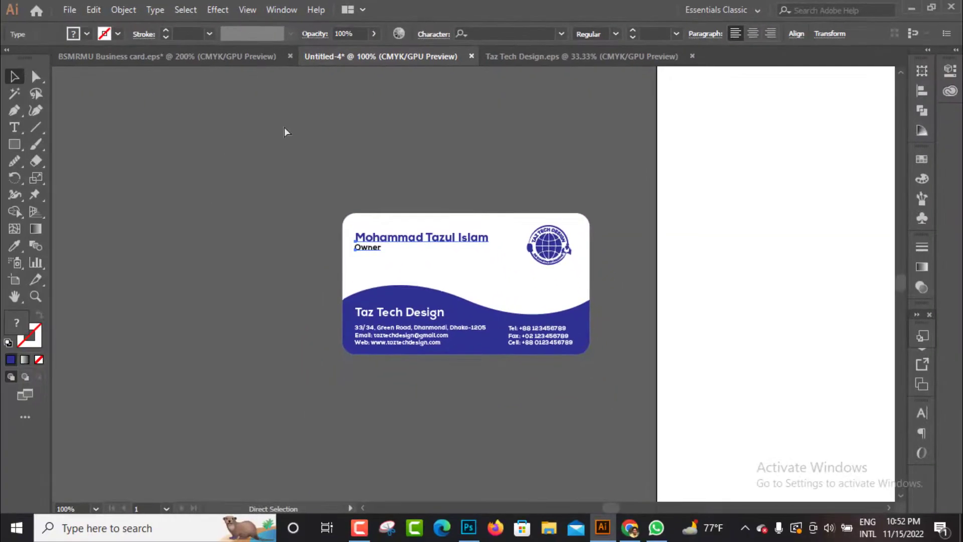
{"action": "key", "text": "ctrl+shift+b"}
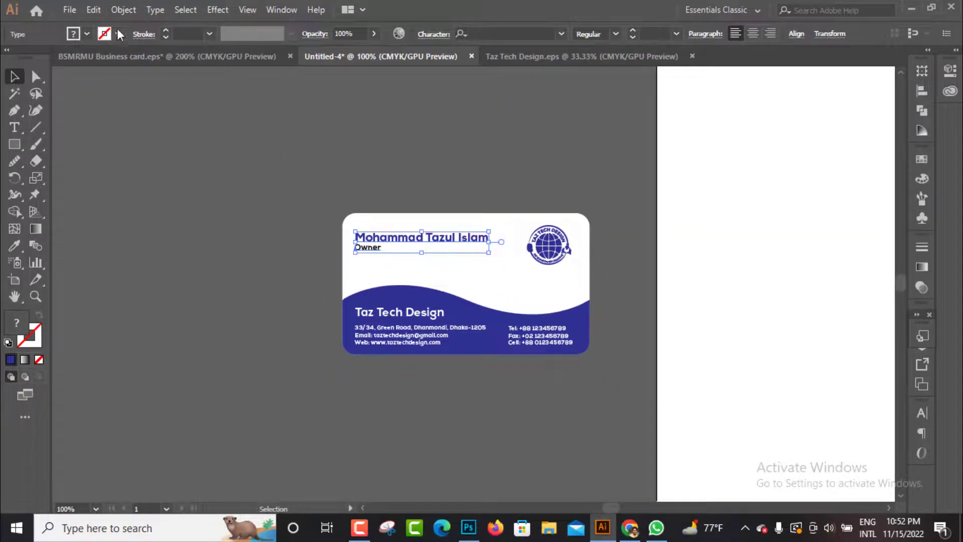
Group the owner's name and title and align the group with the company name using the Align options
{"action": "left_click", "coordinate": [119, 10]}
{"action": "mouse_move", "coordinate": [96, 13]}
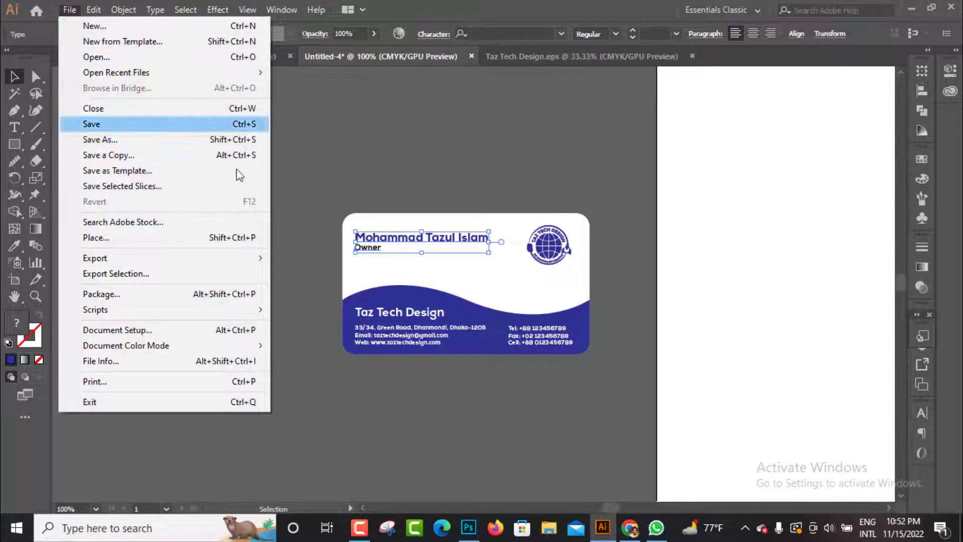
{"action": "left_click", "coordinate": [349, 159]}
{"action": "left_click", "coordinate": [366, 239]}
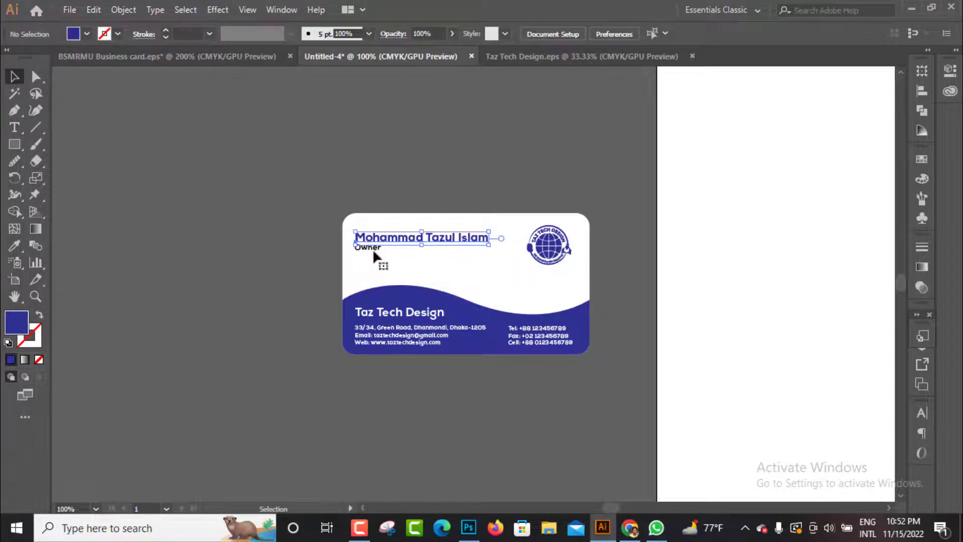
{"action": "left_click", "coordinate": [372, 248], "text": "shift"}
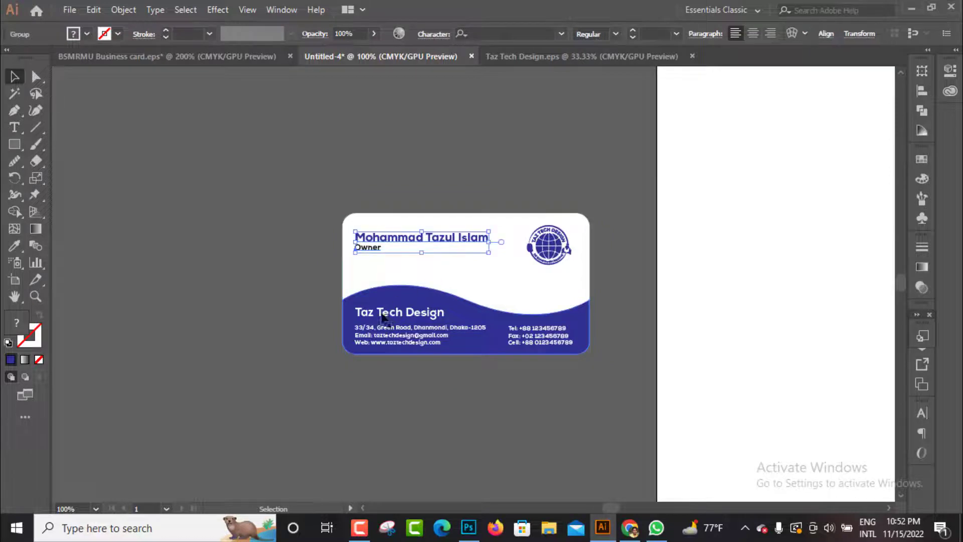
{"action": "left_click", "coordinate": [380, 313], "text": "shift"}
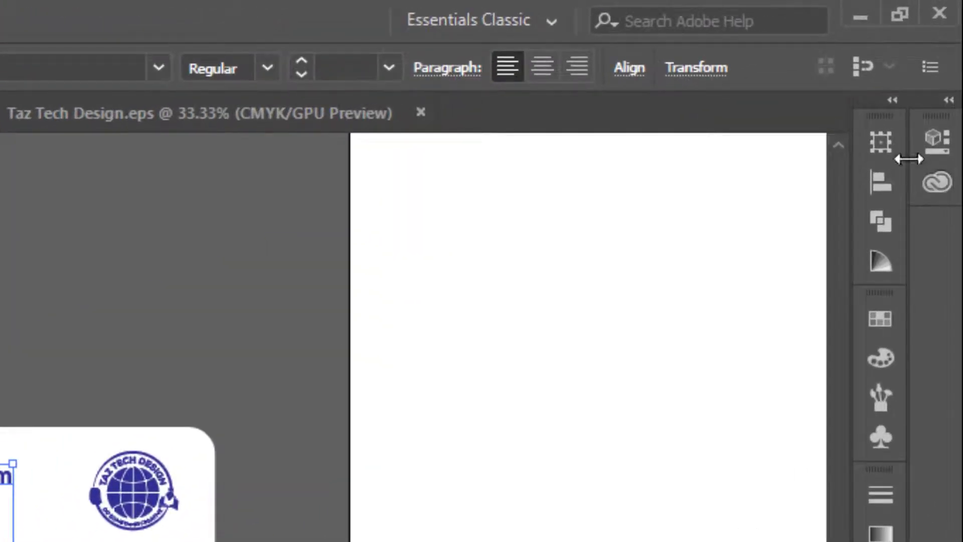
{"action": "left_click", "coordinate": [881, 182]}
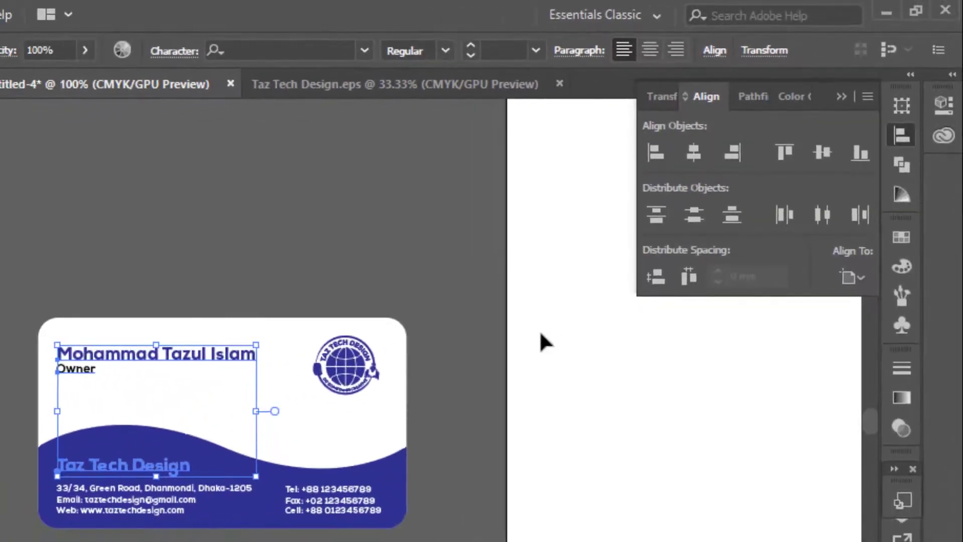
{"action": "left_click", "coordinate": [492, 395]}
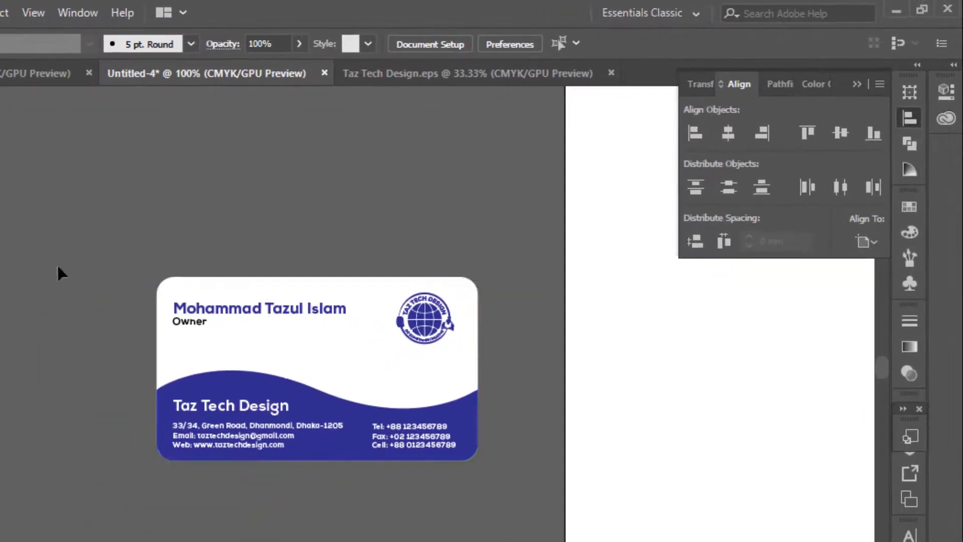
Duplicate the complete card and place the copy beside the original, on its left
{"action": "left_click_drag", "start_coordinate": [454, 410], "coordinate": [72, 499]}
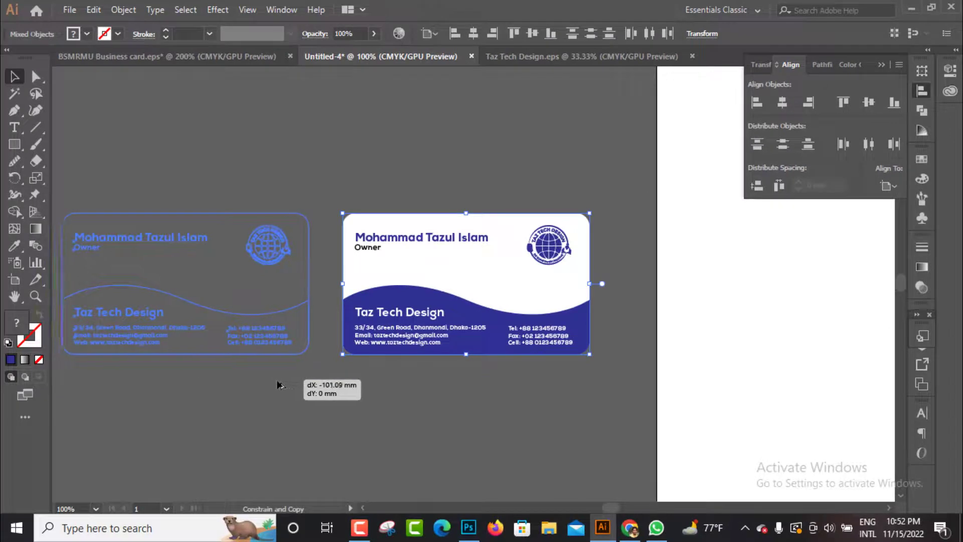
{"action": "left_click_drag", "start_coordinate": [277, 382], "coordinate": [279, 382]}
{"action": "left_click_drag", "start_coordinate": [391, 397], "coordinate": [537, 399]}
{"action": "left_click", "coordinate": [881, 64]}
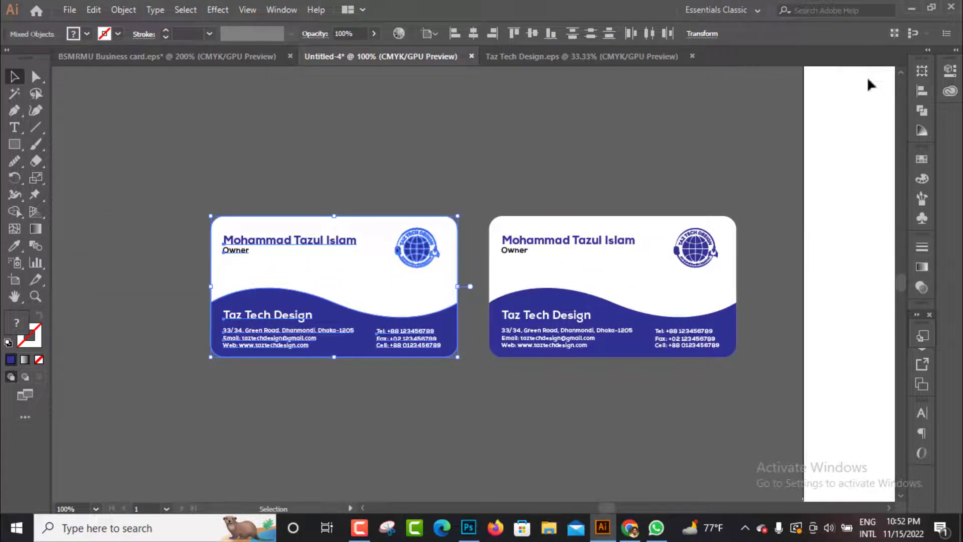
{"action": "left_click", "coordinate": [553, 447]}
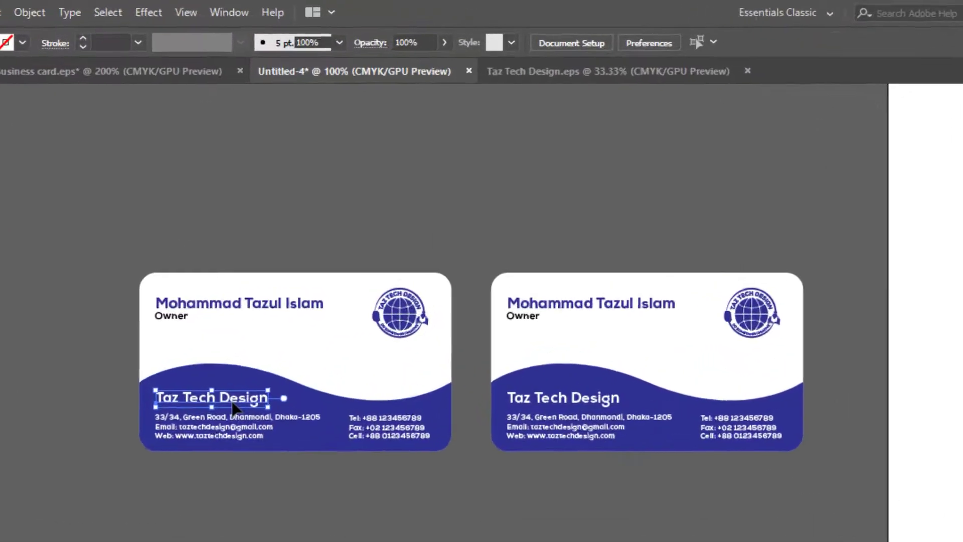
Delete the company name, address, email and web lines, and phone block from the left card
{"action": "left_click", "coordinate": [284, 318]}
{"action": "key", "text": "Delete"}
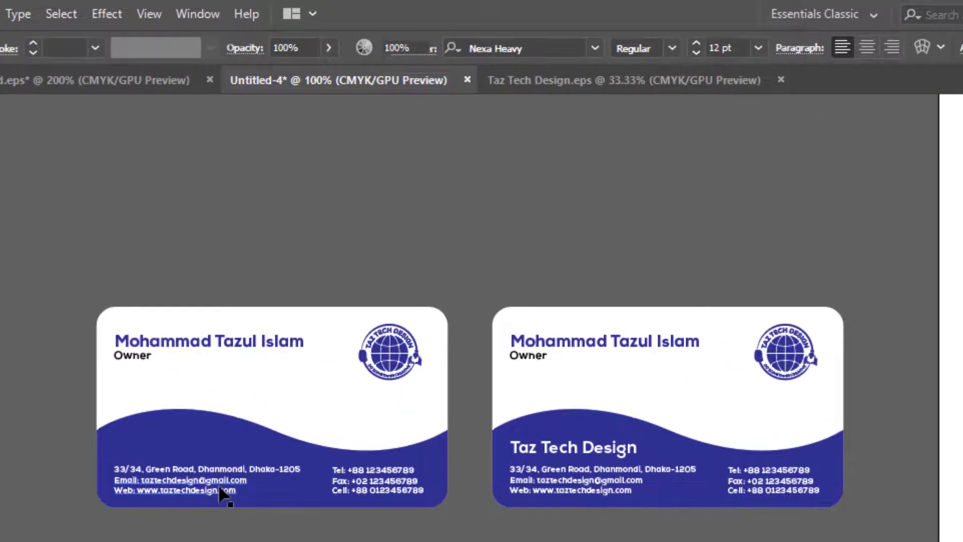
{"action": "left_click", "coordinate": [224, 494]}
{"action": "left_click", "coordinate": [225, 480]}
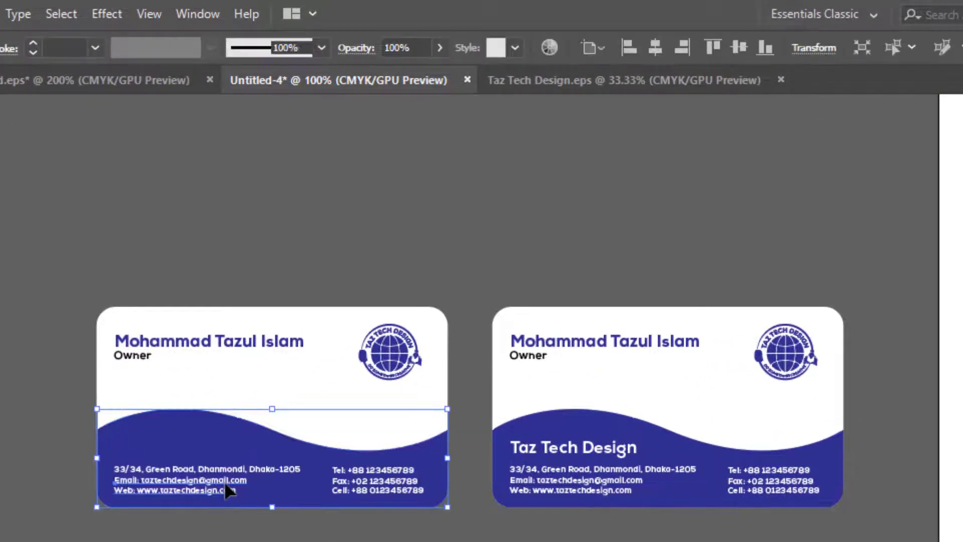
{"action": "left_click", "coordinate": [224, 481]}
{"action": "key", "text": "Delete"}
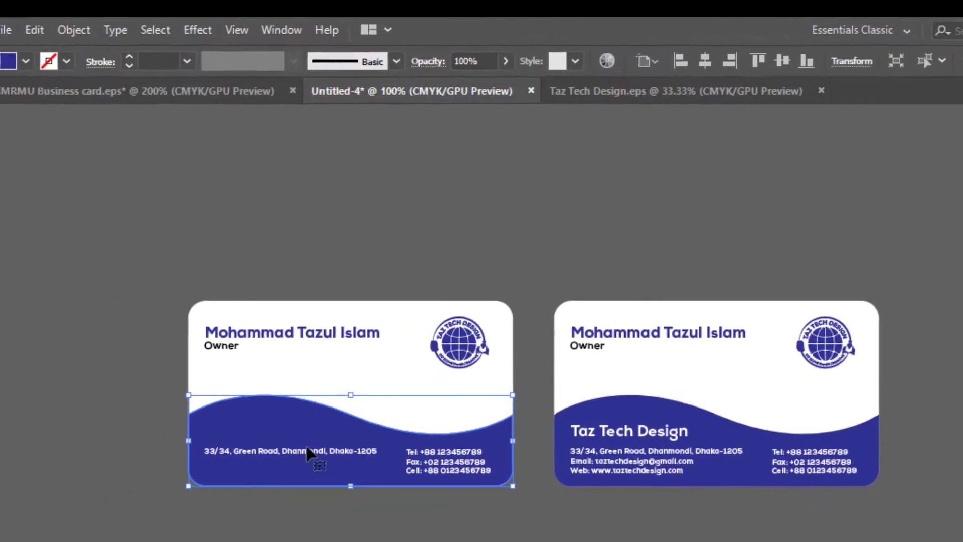
{"action": "left_click", "coordinate": [225, 468]}
{"action": "key", "text": "Delete"}
{"action": "left_click", "coordinate": [486, 446]}
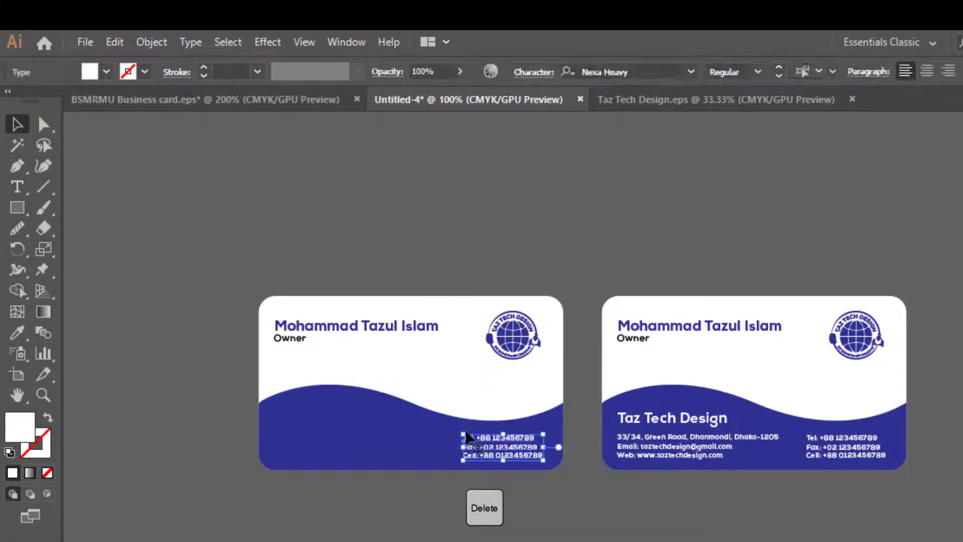
{"action": "key", "text": "Delete"}
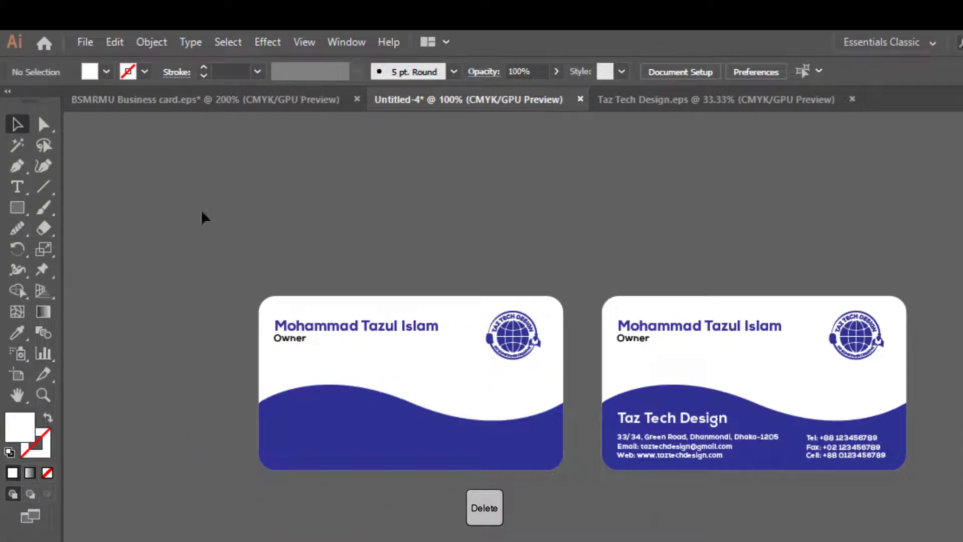
Draw a straight horizontal line across the lower part of the left card's blue wave, extending past both card edges
{"action": "left_click", "coordinate": [43, 186]}
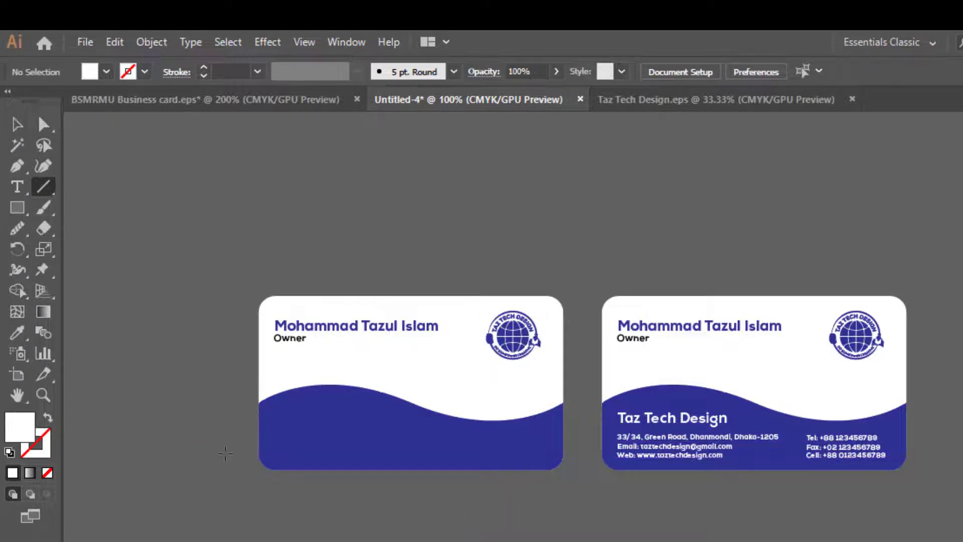
{"action": "left_click_drag", "start_coordinate": [406, 454], "coordinate": [587, 454]}
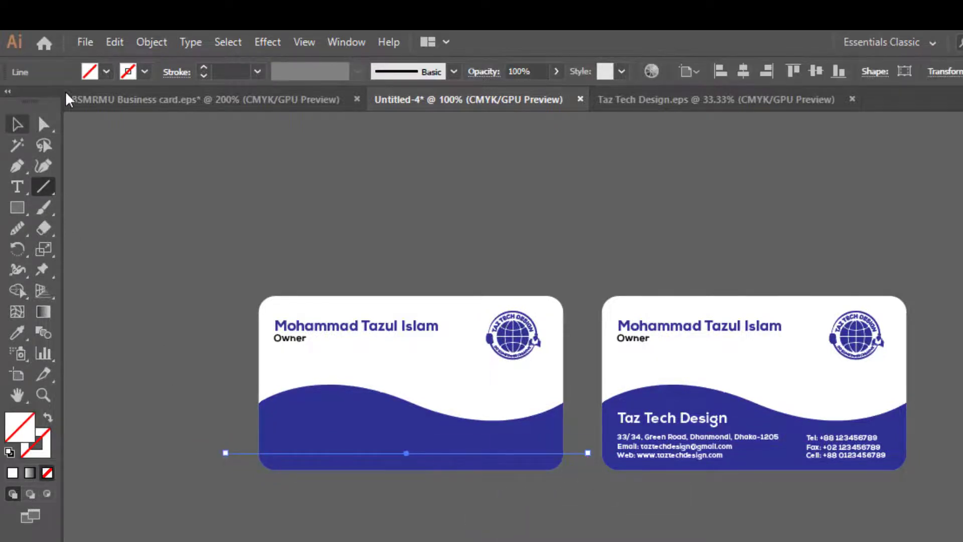
{"action": "left_click", "coordinate": [19, 116]}
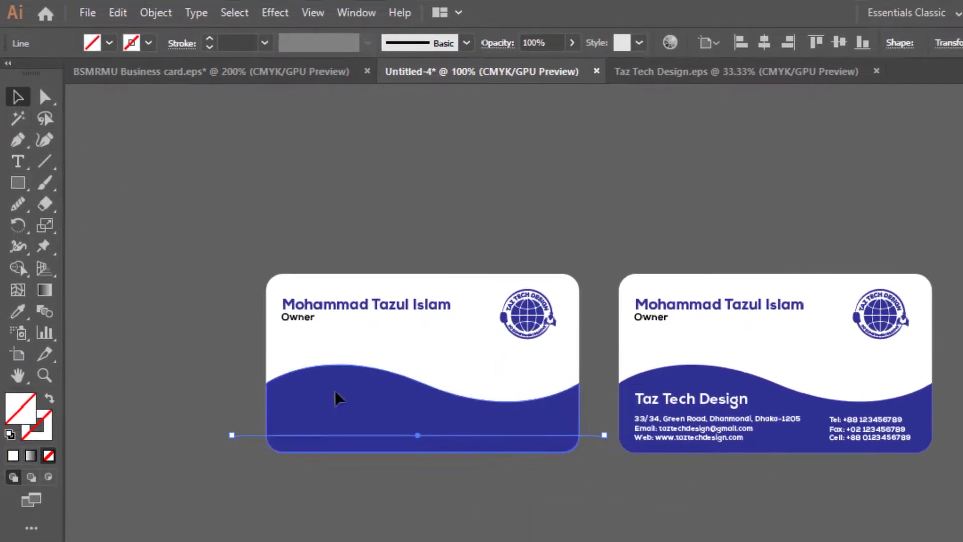
Remove the wave area above the line with the Shape Builder tool and delete the leftover line, keeping a blue bottom strip
{"action": "left_click", "coordinate": [326, 411], "text": "shift"}
{"action": "key", "text": "shift+m"}
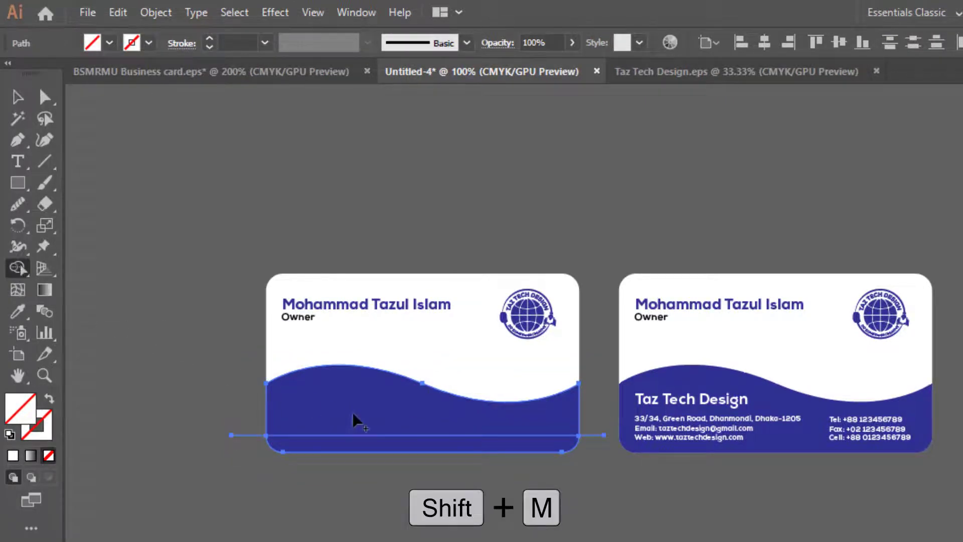
{"action": "left_click", "coordinate": [421, 419], "text": "alt"}
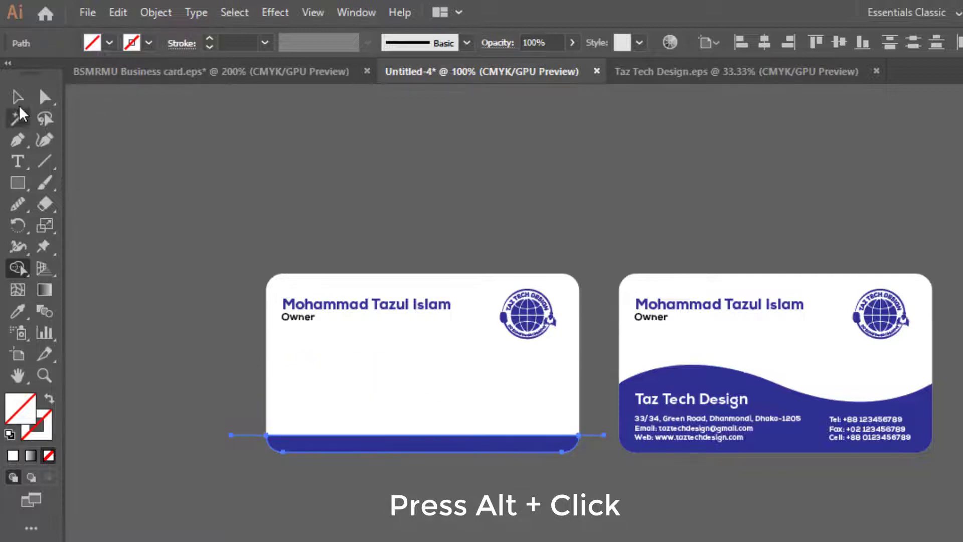
{"action": "left_click", "coordinate": [19, 101]}
{"action": "left_click_drag", "start_coordinate": [244, 403], "coordinate": [257, 479]}
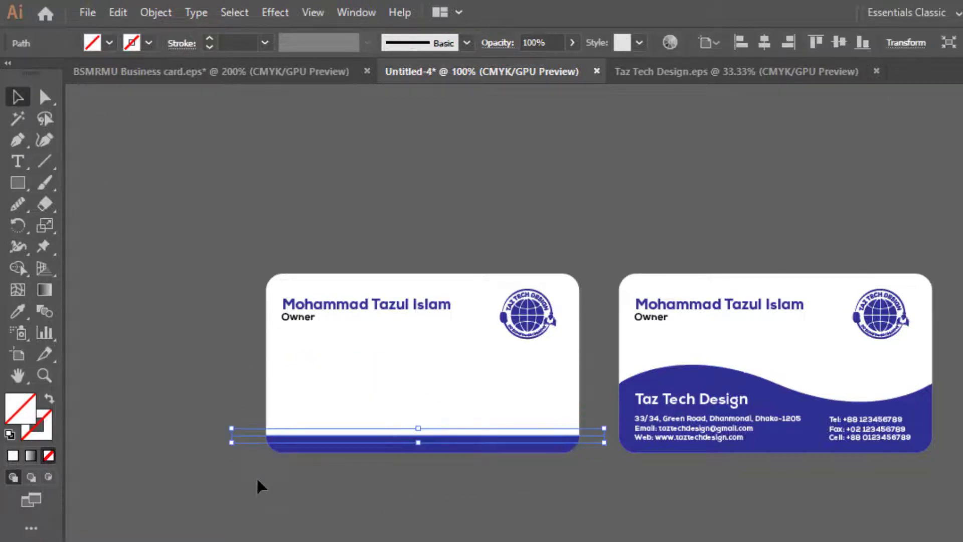
{"action": "key", "text": "Delete"}
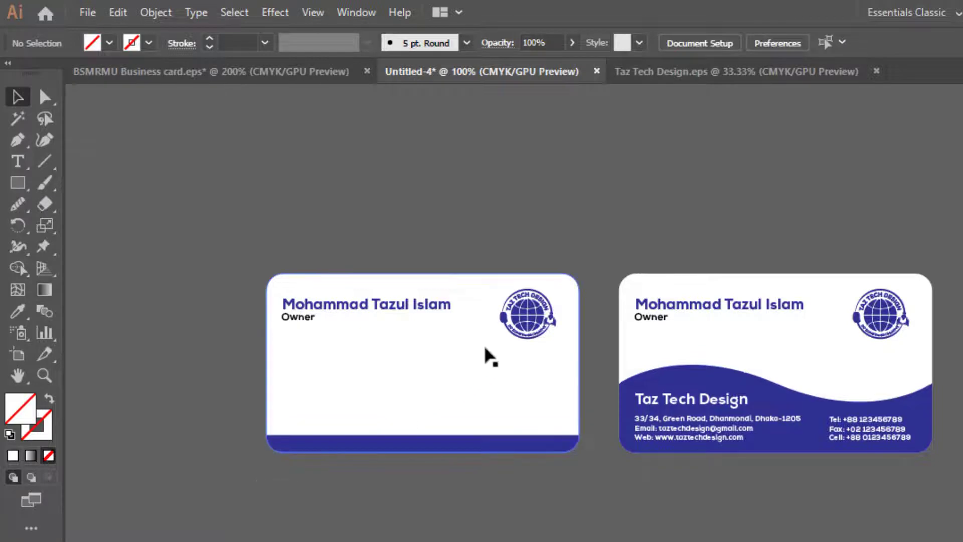
Enlarge the logo in the middle of the left card and delete that card's owner name and title
{"action": "left_click", "coordinate": [509, 326]}
{"action": "left_click_drag", "start_coordinate": [501, 346], "coordinate": [460, 376]}
{"action": "left_click_drag", "start_coordinate": [541, 340], "coordinate": [448, 382]}
{"action": "left_click", "coordinate": [355, 310]}
{"action": "key", "text": "Delete"}
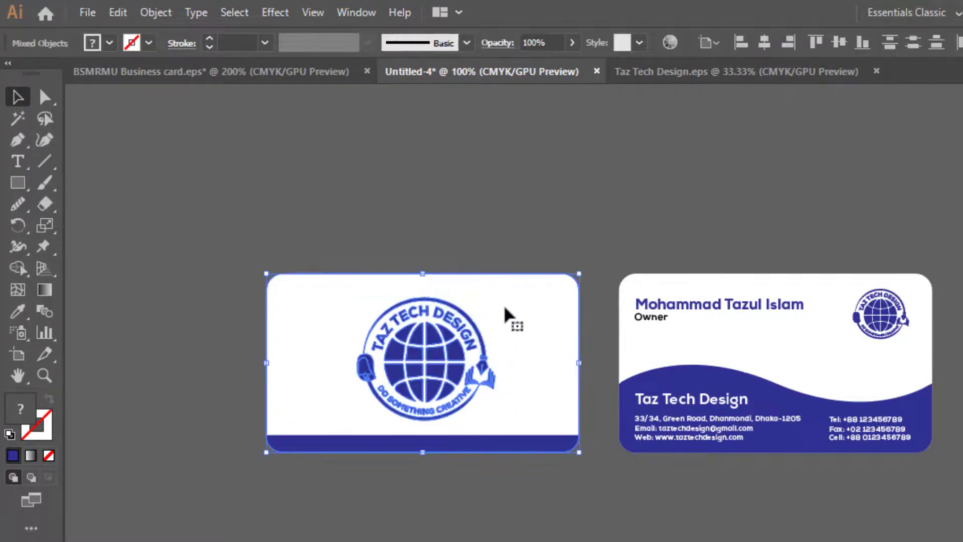
Center the enlarged logo horizontally and vertically on the left card, using the card shape as the key object
{"action": "left_click", "coordinate": [505, 316], "text": "shift"}
{"action": "left_click", "coordinate": [764, 43]}
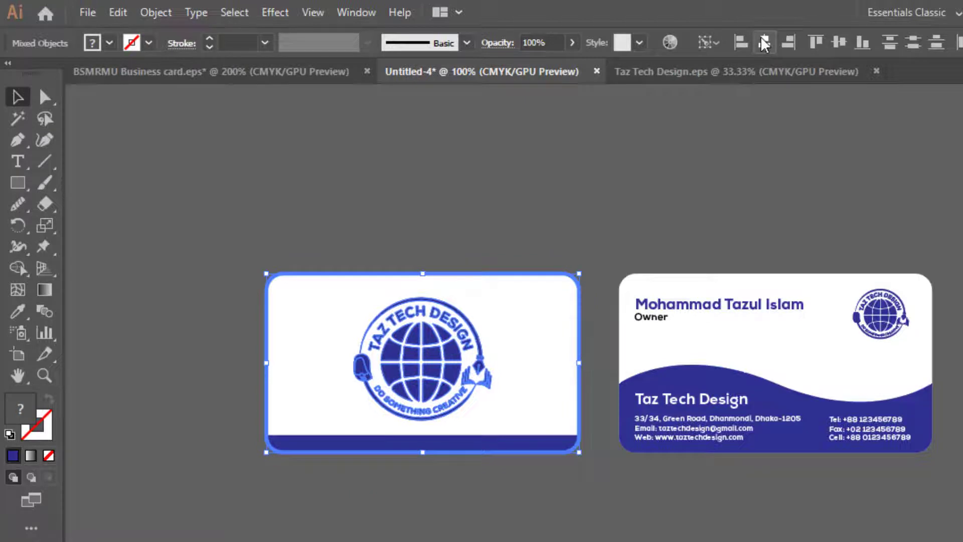
{"action": "left_click", "coordinate": [839, 42]}
{"action": "left_click", "coordinate": [651, 168]}
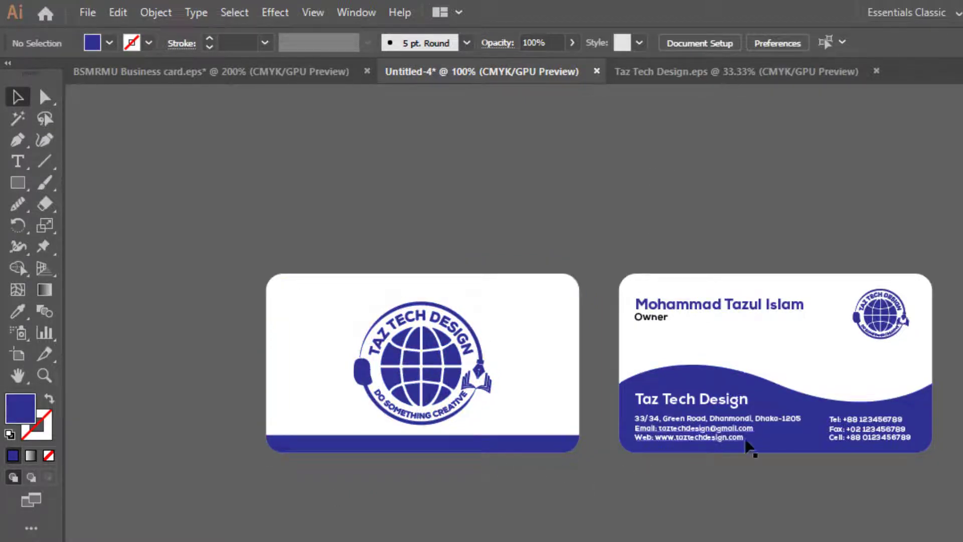
Start saving the business card document with Illustrator EPS as the file format
{"action": "key", "text": "ctrl+s"}
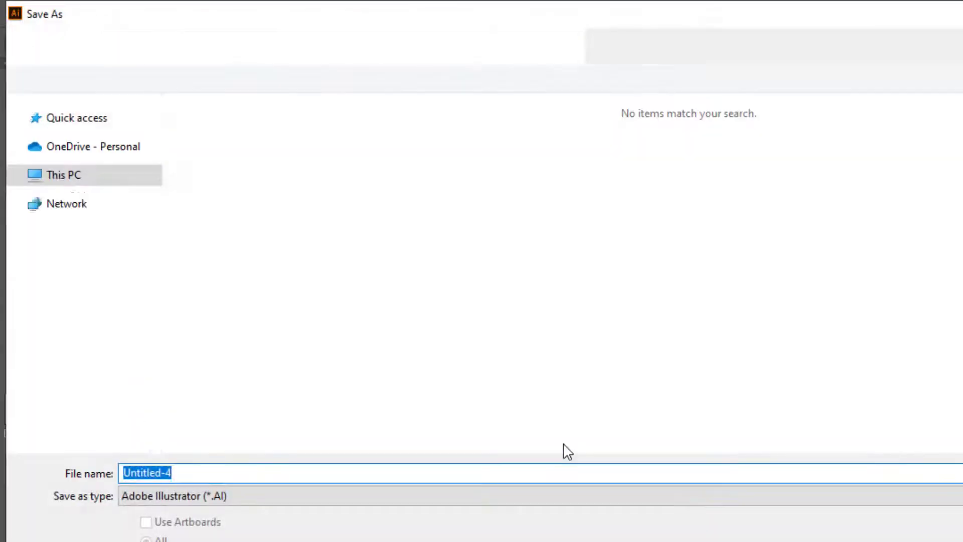
{"action": "left_click", "coordinate": [245, 497]}
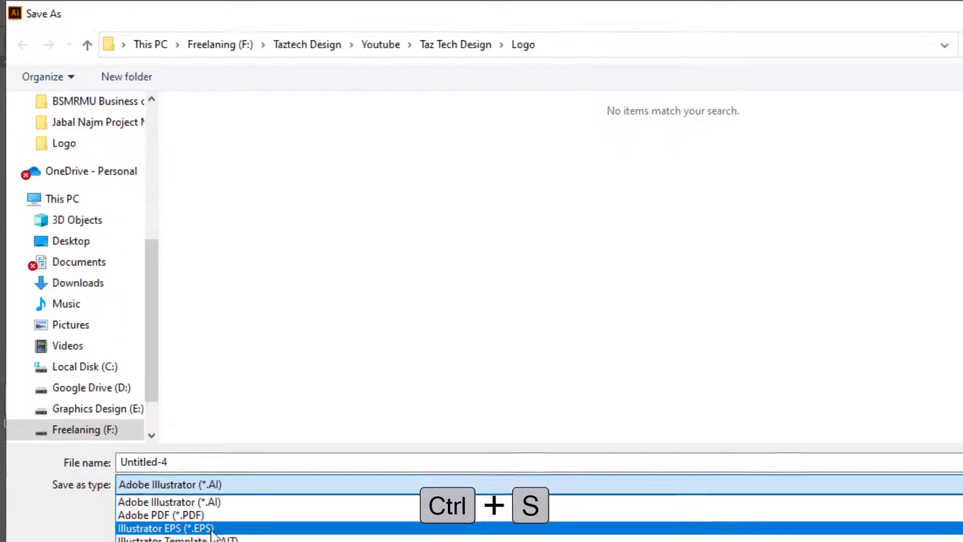
{"action": "left_click", "coordinate": [211, 531]}
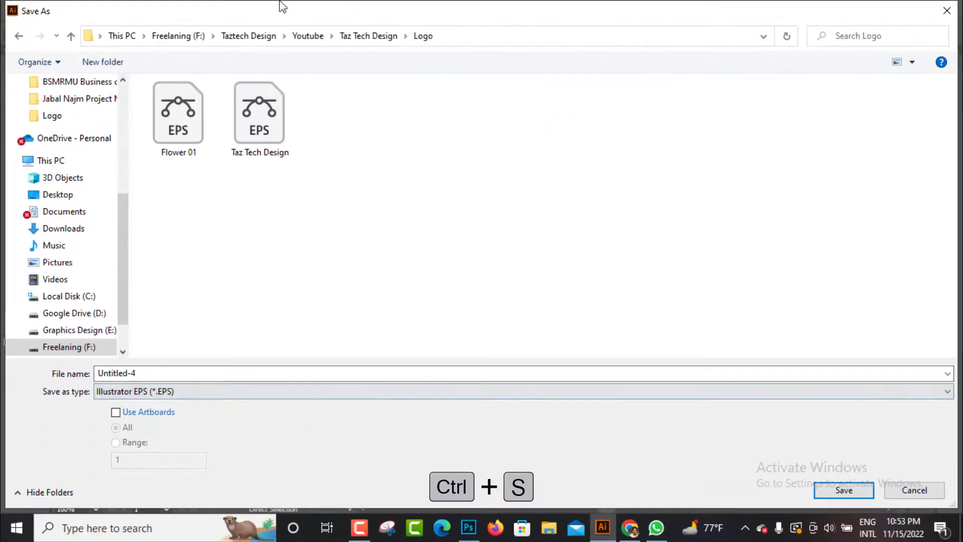
Create a folder named 80 inside the Taz Tech Design folder and open it as the save location
{"action": "left_click", "coordinate": [308, 40]}
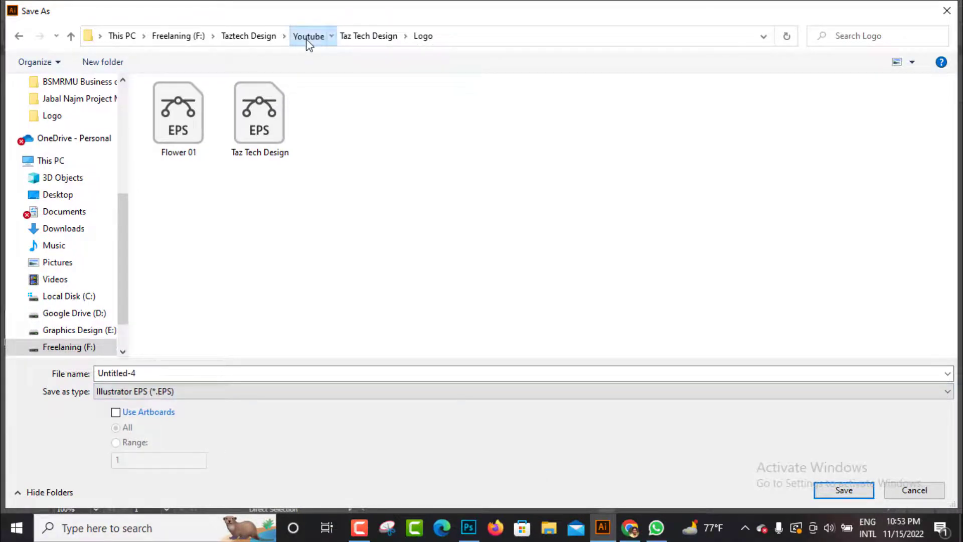
{"action": "left_click", "coordinate": [423, 140]}
{"action": "double_click", "coordinate": [423, 140]}
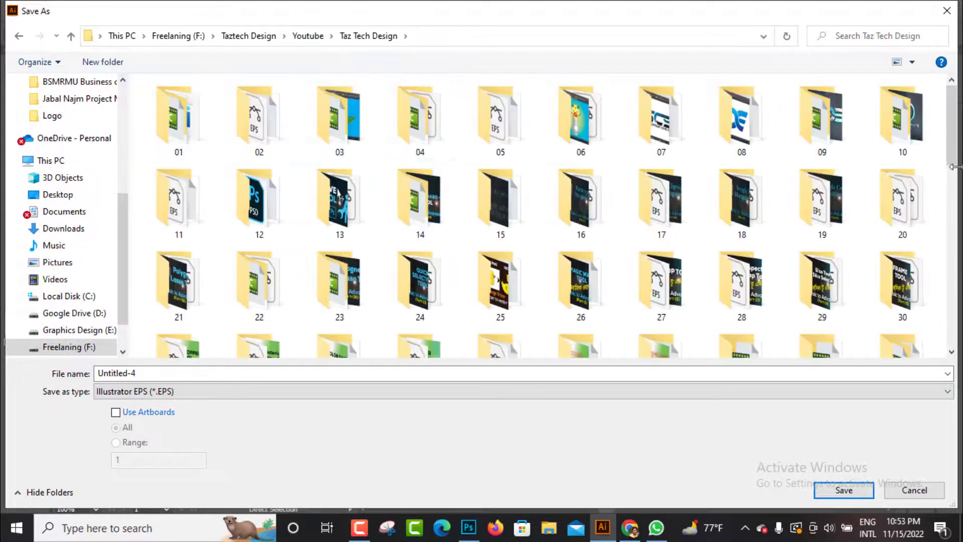
{"action": "left_click_drag", "start_coordinate": [955, 158], "coordinate": [960, 300]}
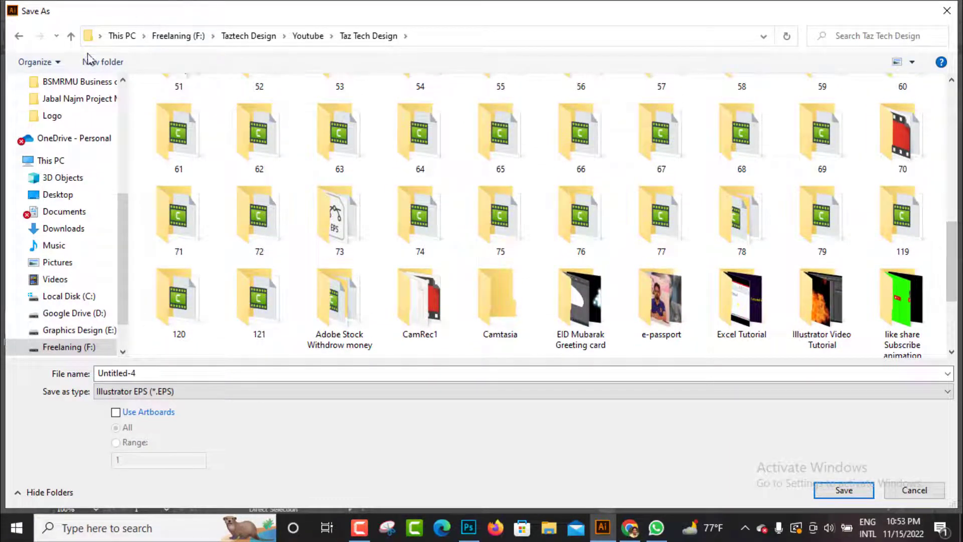
{"action": "left_click", "coordinate": [88, 62]}
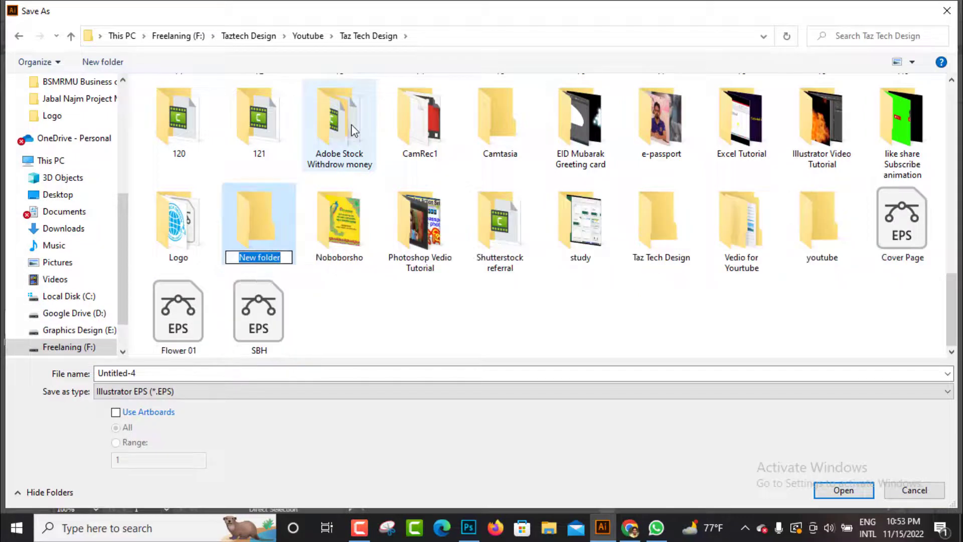
{"action": "type", "text": "80"}
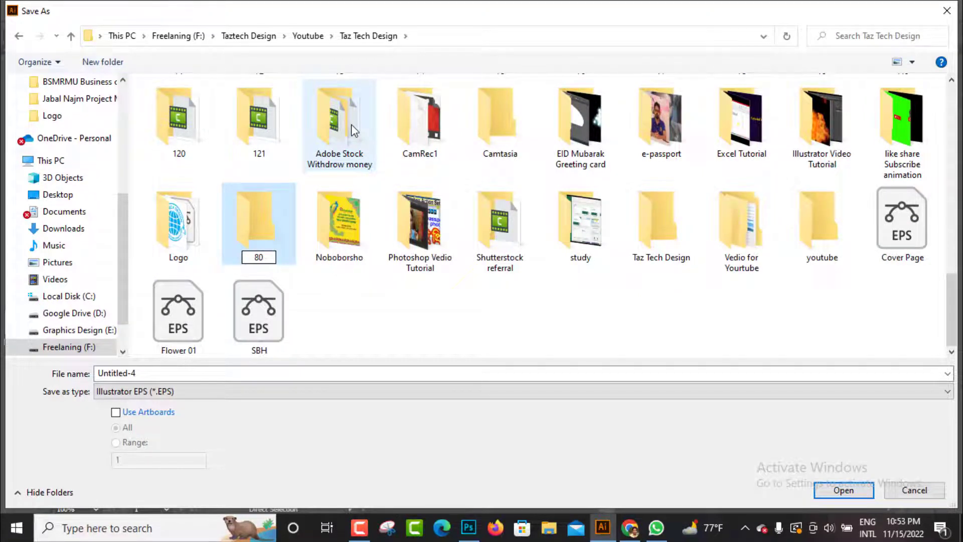
{"action": "key", "text": "Return"}
{"action": "key", "text": "Return"}
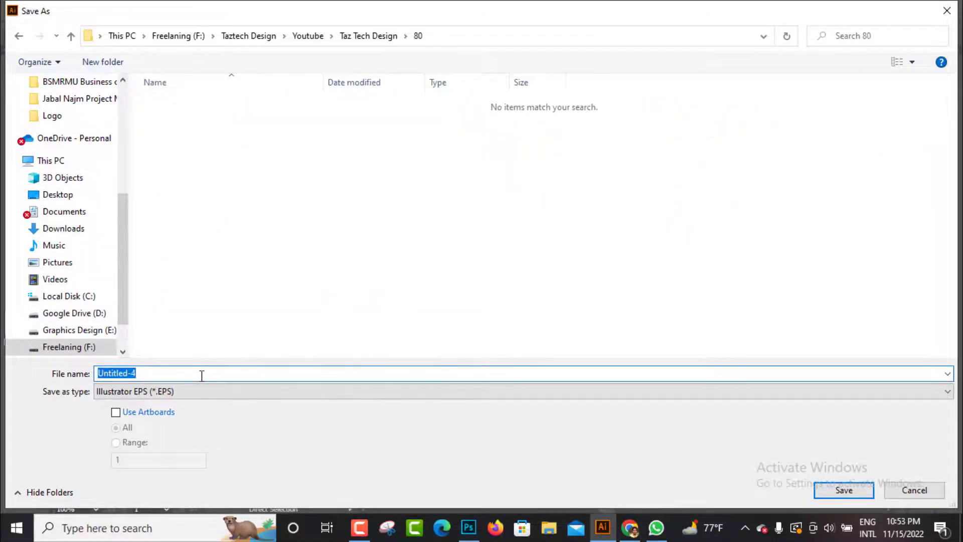
Save the file as Taz Tech Design Business card, accepting the default EPS options
{"action": "type", "text": "Taz Tech Design Business card"}
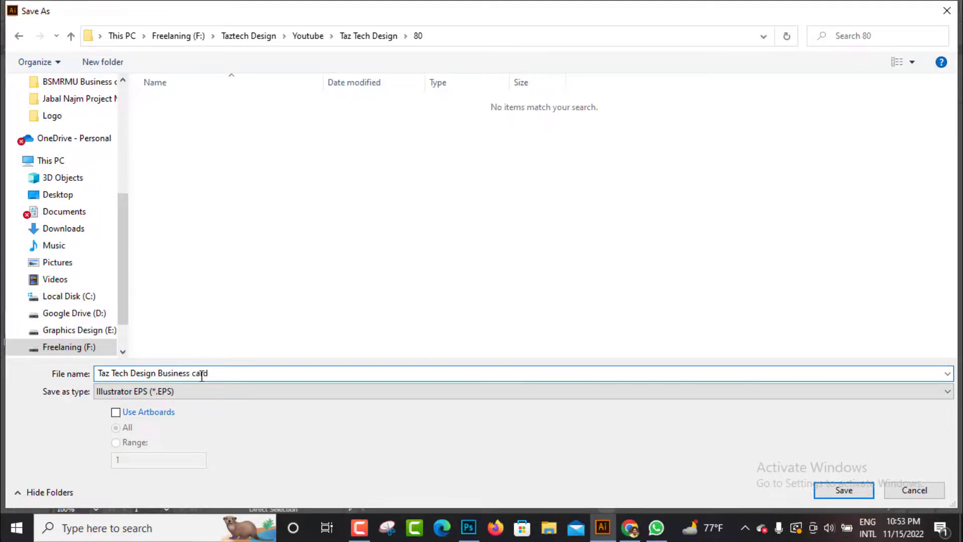
{"action": "key", "text": "Return"}
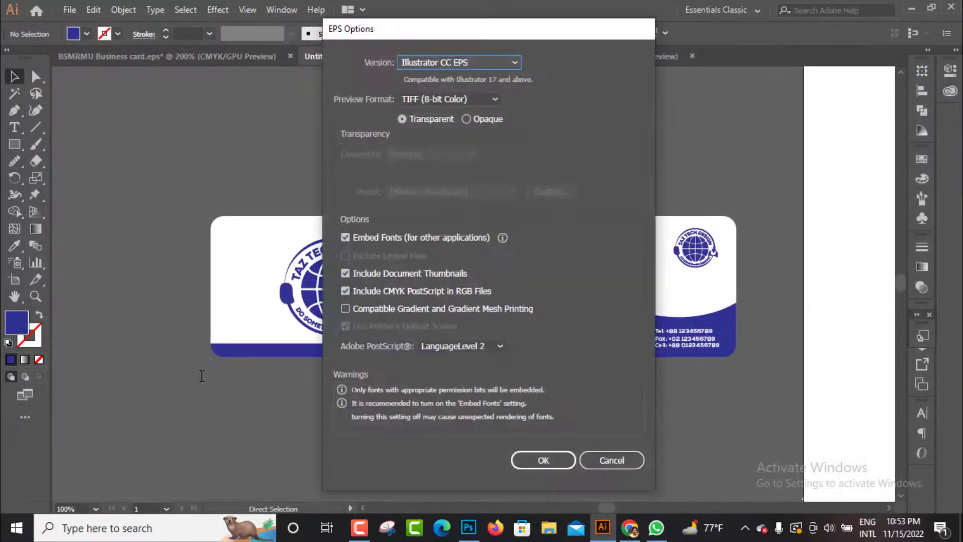
{"action": "left_click", "coordinate": [544, 460]}
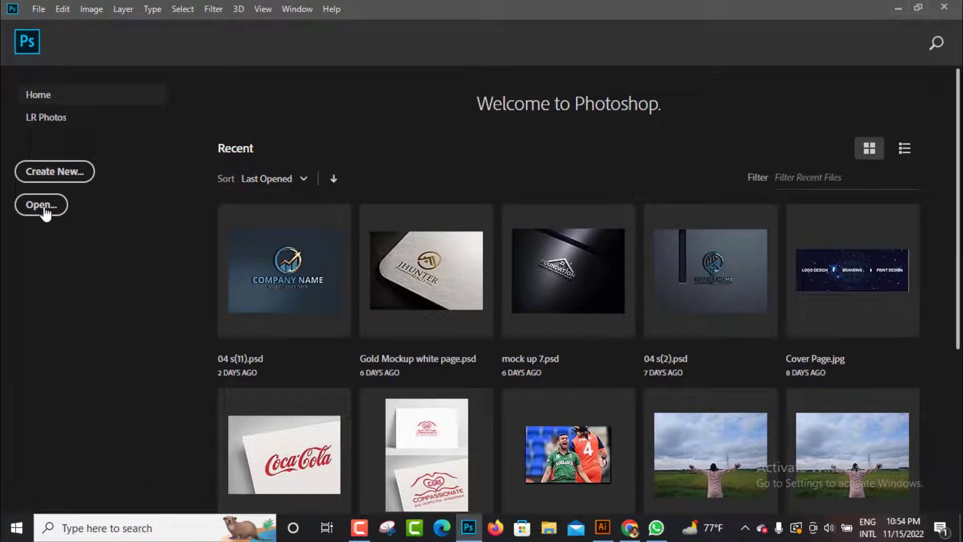
In Photoshop, open mockup file 3 from the mockup folder under MOCKUP > Business card mockup on drive F
{"action": "left_click", "coordinate": [43, 205]}
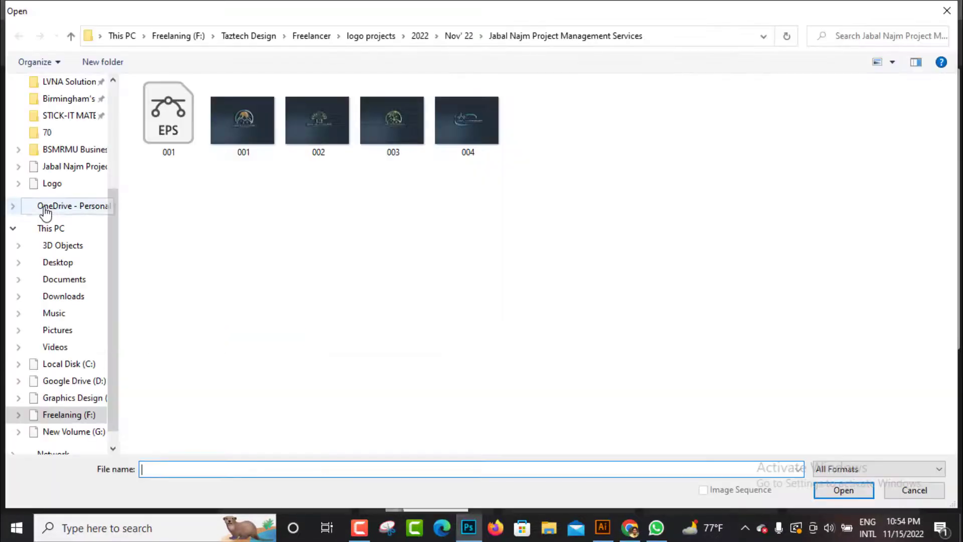
{"action": "left_click", "coordinate": [66, 417]}
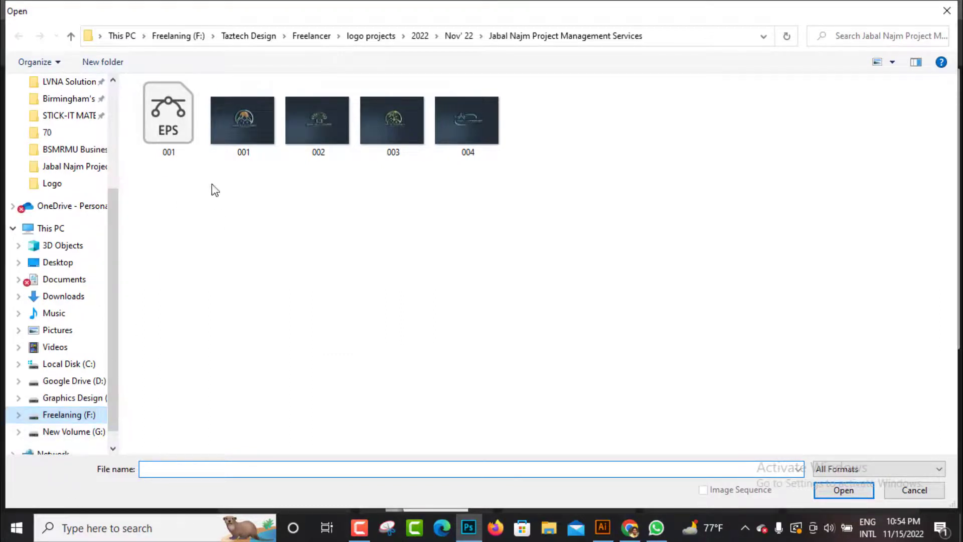
{"action": "double_click", "coordinate": [185, 132]}
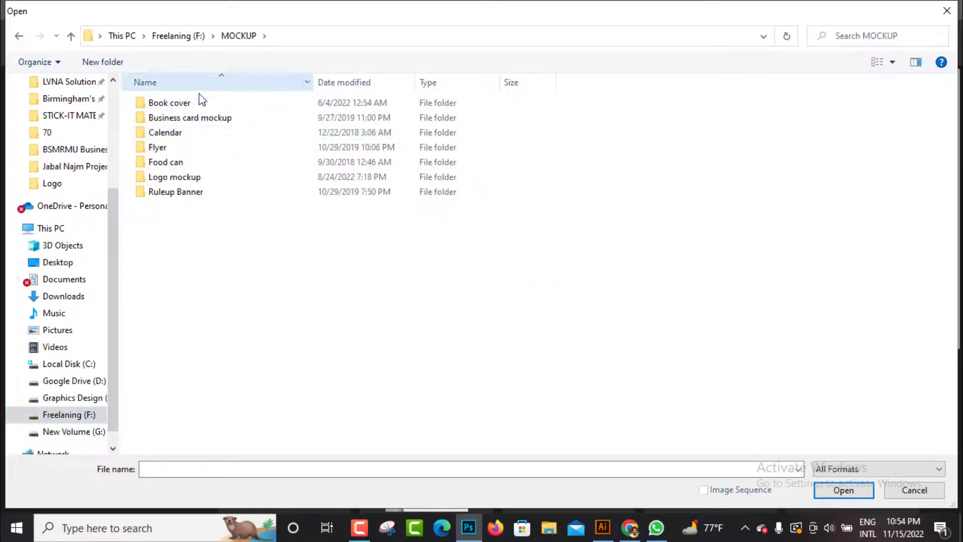
{"action": "double_click", "coordinate": [193, 121]}
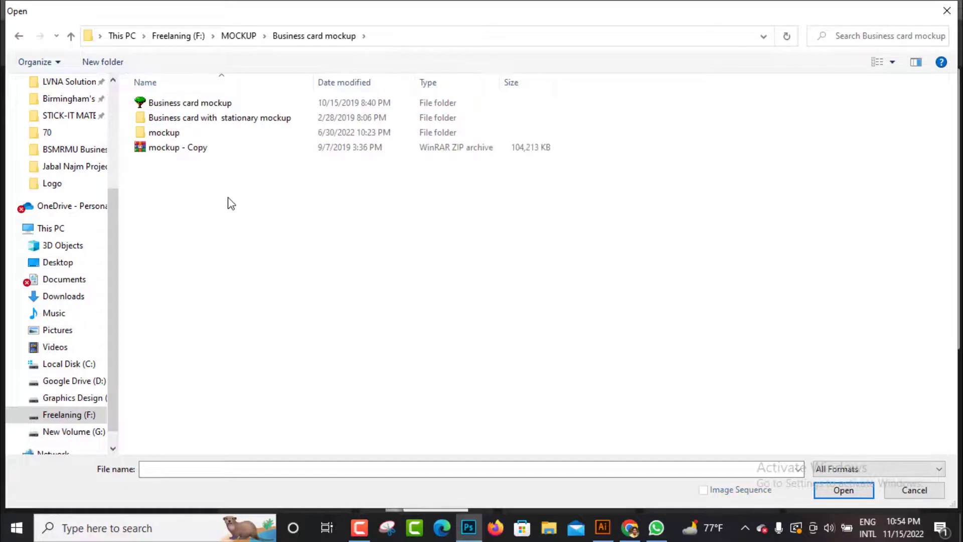
{"action": "double_click", "coordinate": [207, 102]}
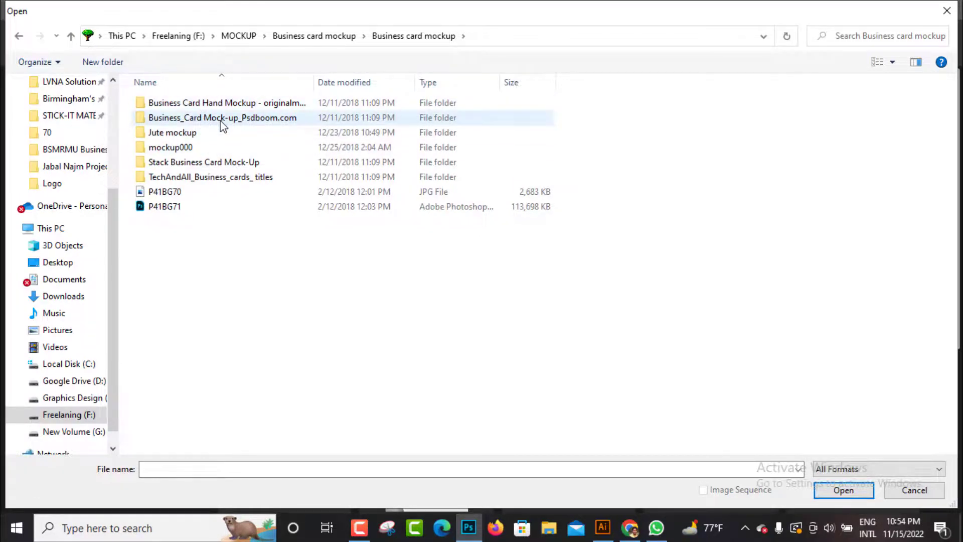
{"action": "key", "text": "alt+Up"}
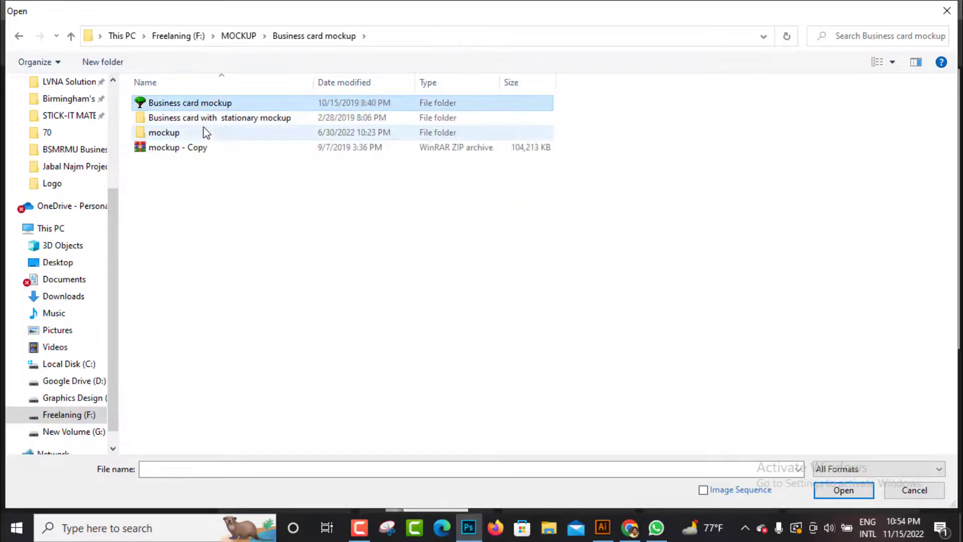
{"action": "double_click", "coordinate": [164, 133]}
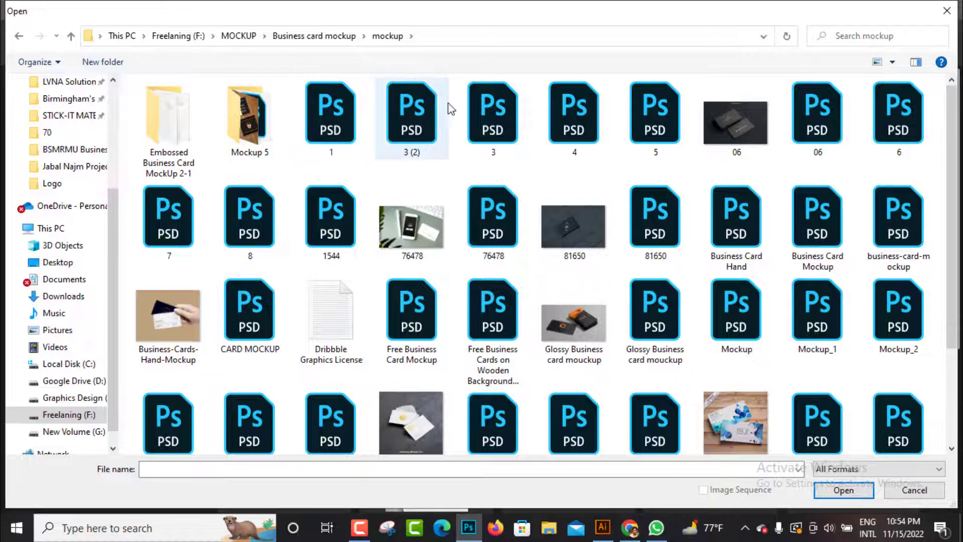
{"action": "double_click", "coordinate": [482, 115]}
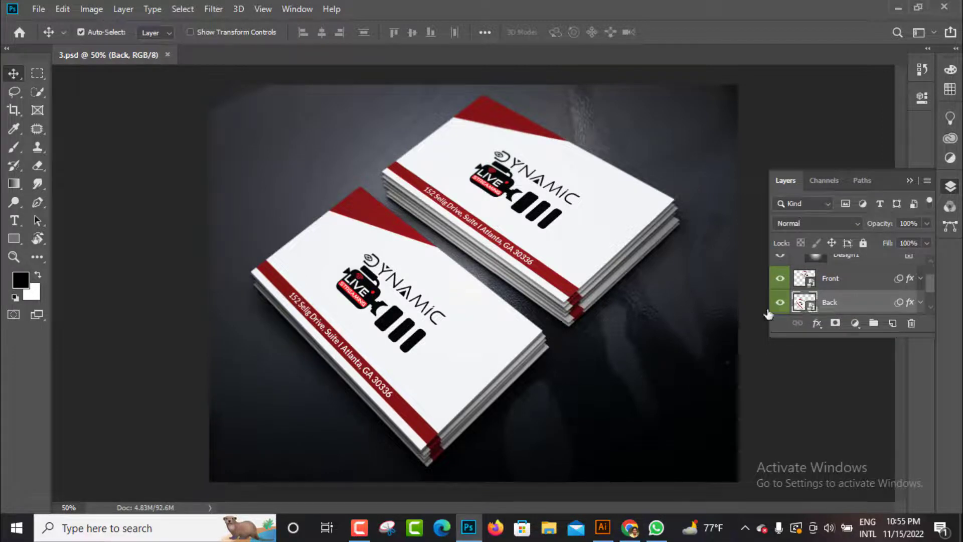
Switch to Illustrator and select all the artwork of the card with the large centered logo
{"action": "left_click", "coordinate": [606, 532]}
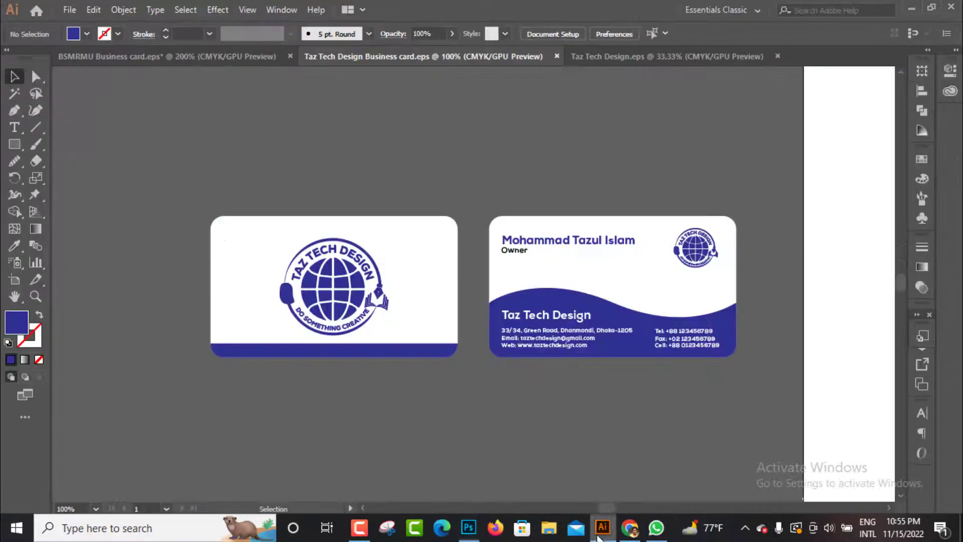
{"action": "key", "text": "ctrl+a"}
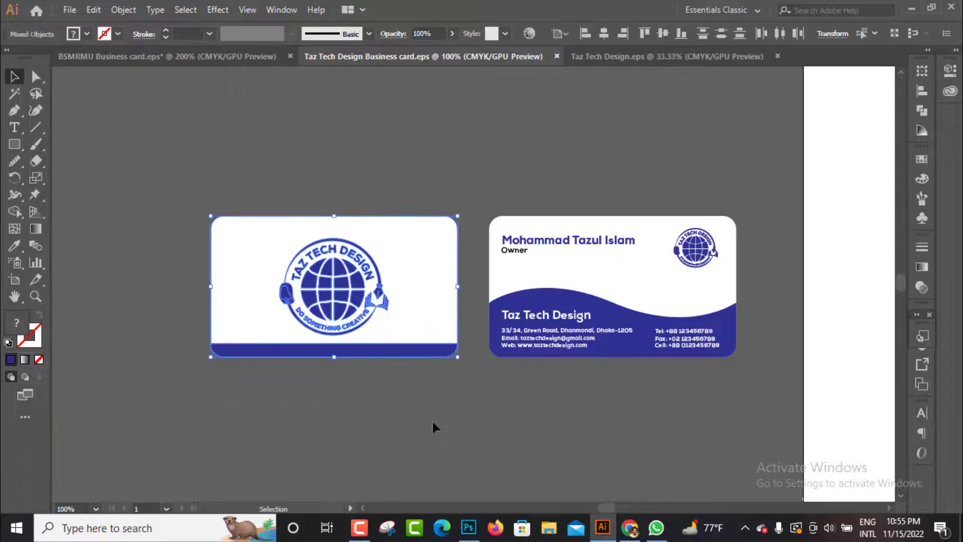
{"action": "key", "text": "a"}
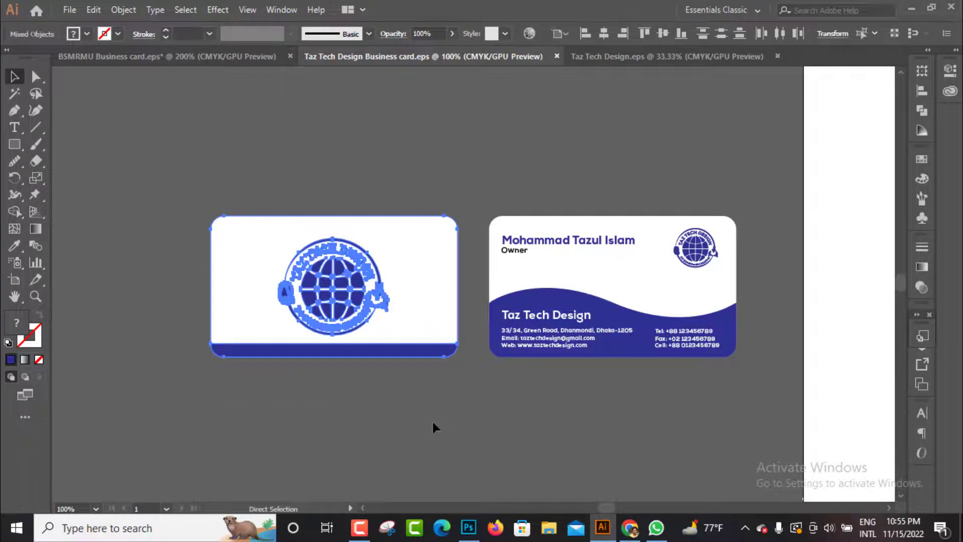
{"action": "key", "text": "v"}
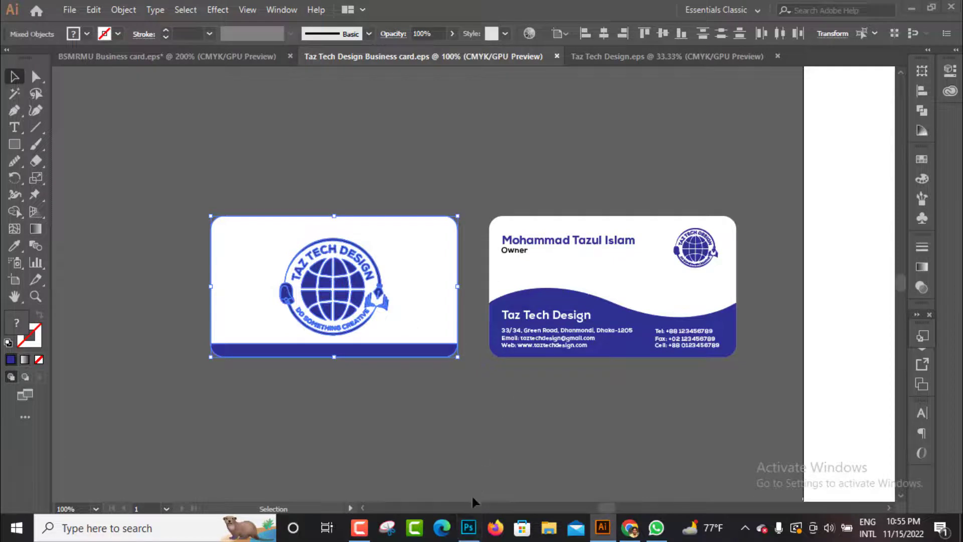
Open the Back layer's smart object in the Photoshop mockup and copy the selected logo card from Illustrator
{"action": "left_click", "coordinate": [469, 527]}
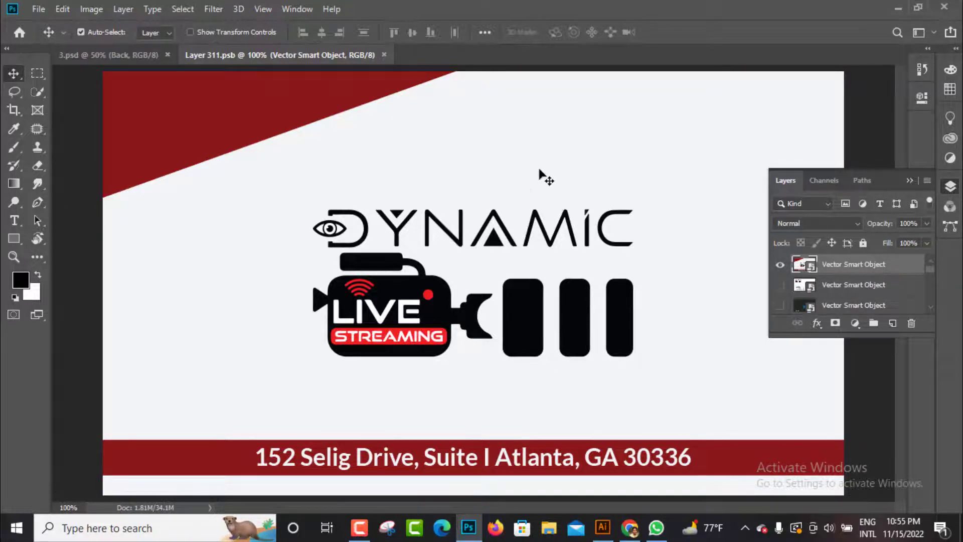
{"action": "key", "text": "ctrl"}
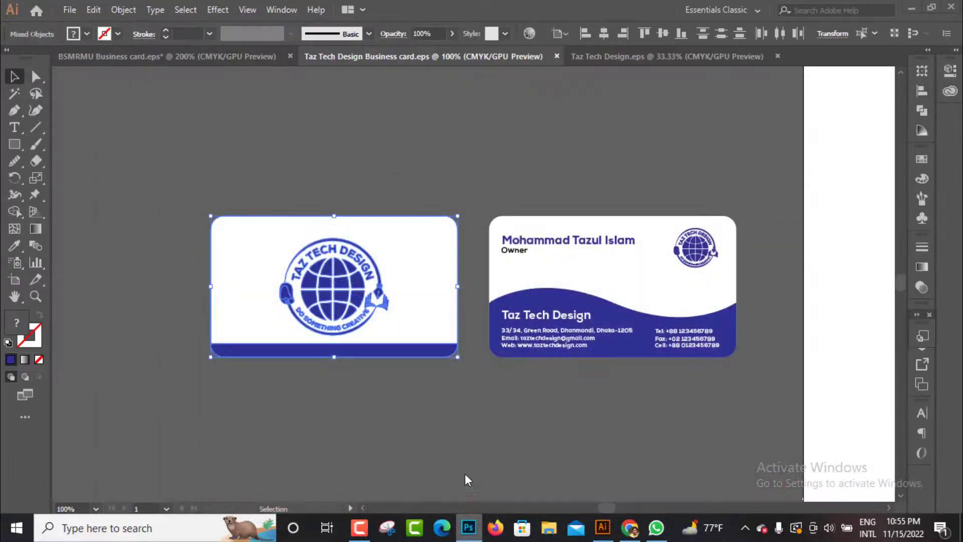
{"action": "key", "text": "ctrl+c"}
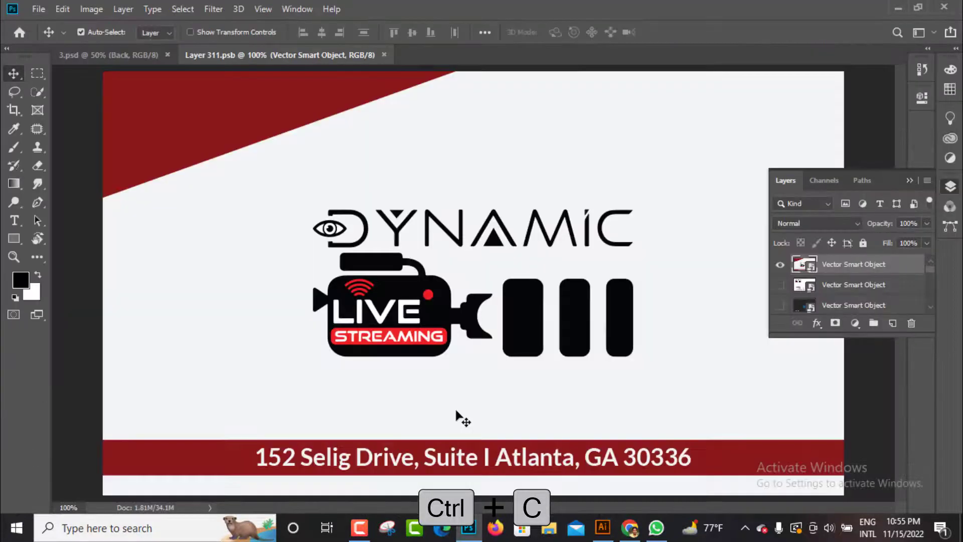
Paste the logo card into the Back smart object as a Smart Object and scale it to 167.22% to fill the canvas
{"action": "key", "text": "ctrl+v"}
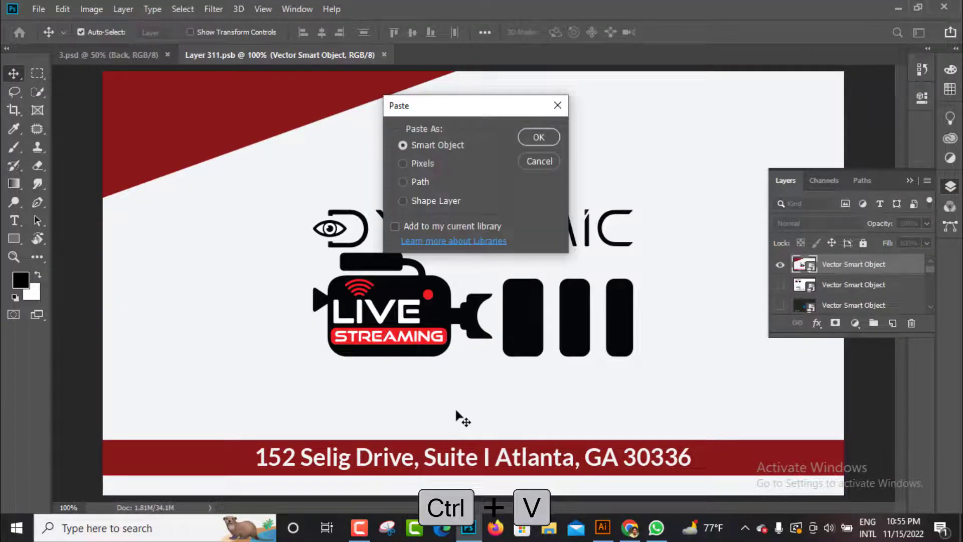
{"action": "key", "text": "Return"}
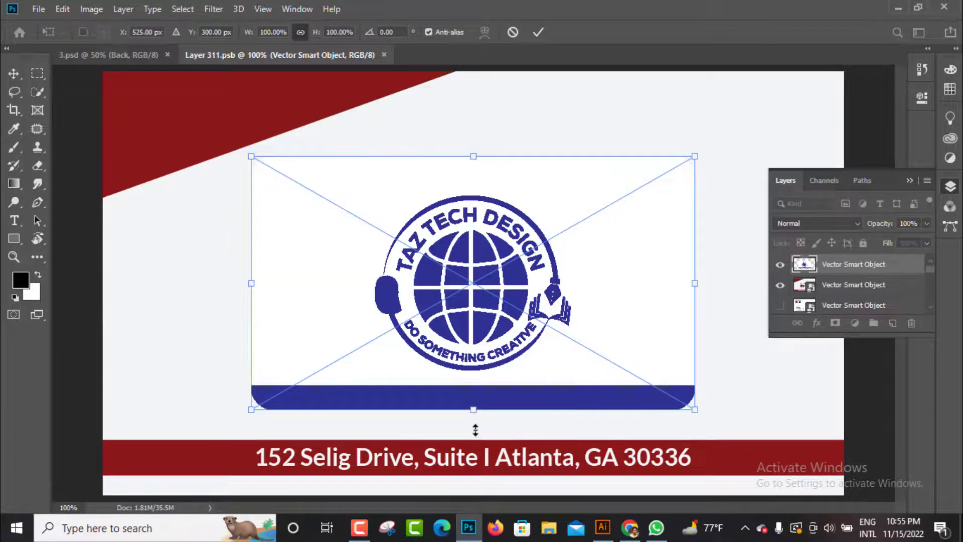
{"action": "left_click_drag", "start_coordinate": [475, 430], "coordinate": [493, 508]}
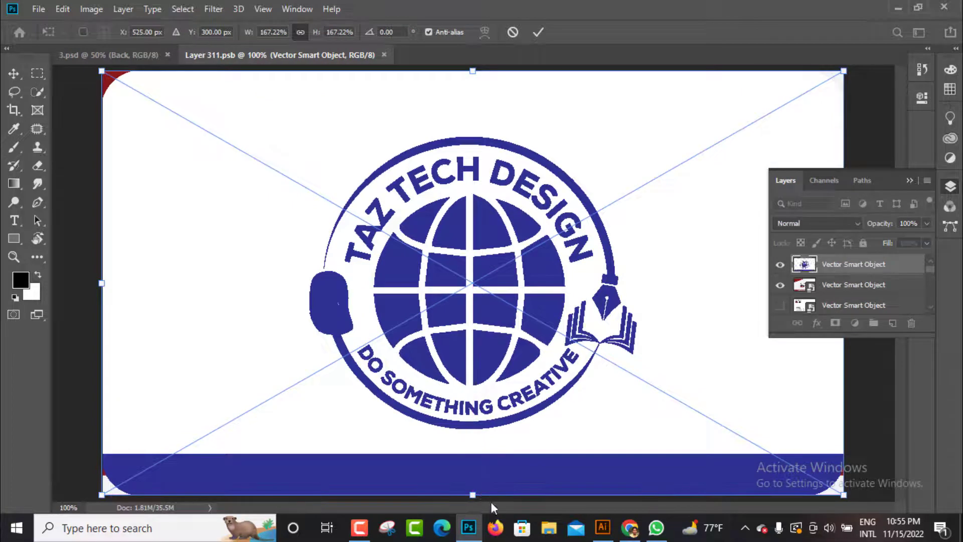
{"action": "key", "text": "Return"}
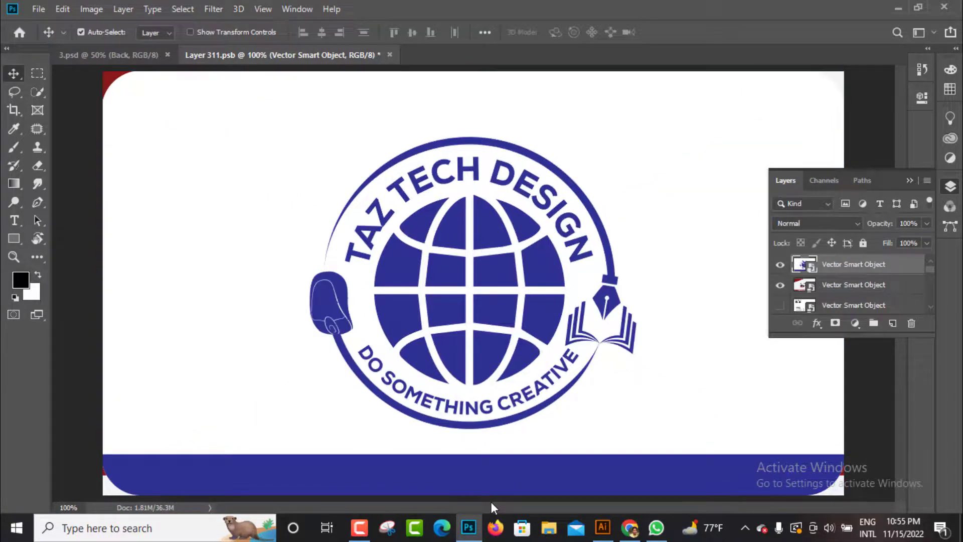
Hide the old red Dynamic design layer, then save and close the smart object to update the mockup's back card
{"action": "left_click", "coordinate": [780, 286]}
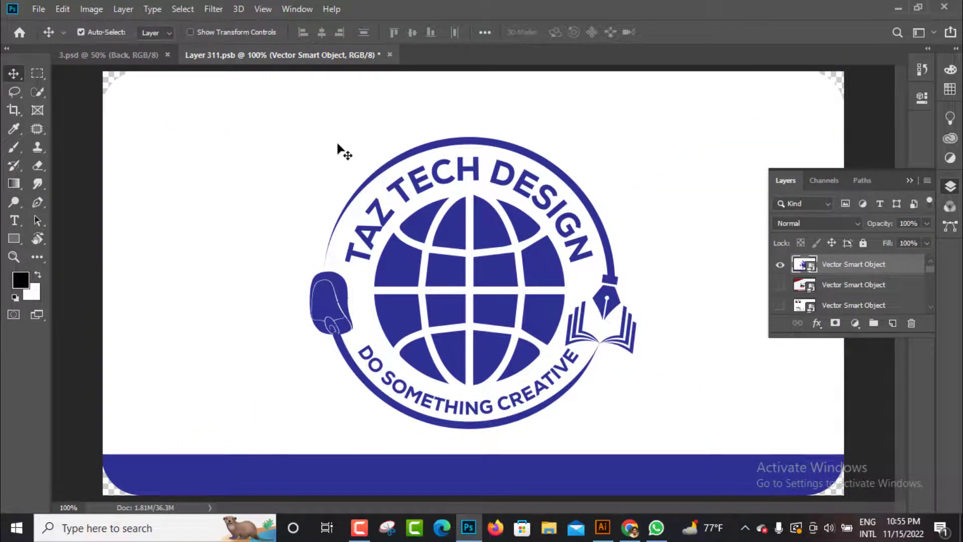
{"action": "key", "text": "ctrl"}
{"action": "left_click", "coordinate": [391, 54]}
{"action": "left_click", "coordinate": [440, 213]}
{"action": "key", "text": "ctrl+w"}
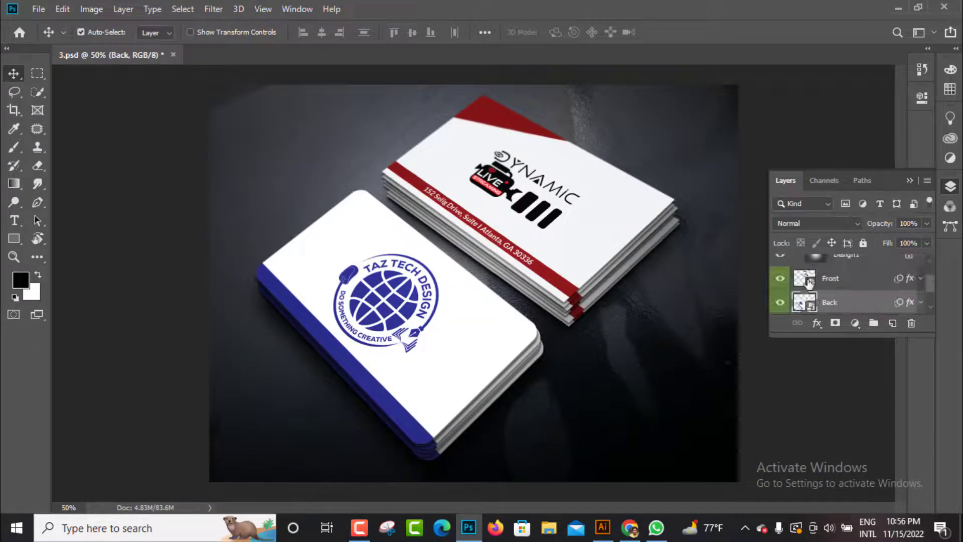
Open the Front layer's smart object in the mockup and copy all the artwork of the contact details card from Illustrator
{"action": "double_click", "coordinate": [804, 279]}
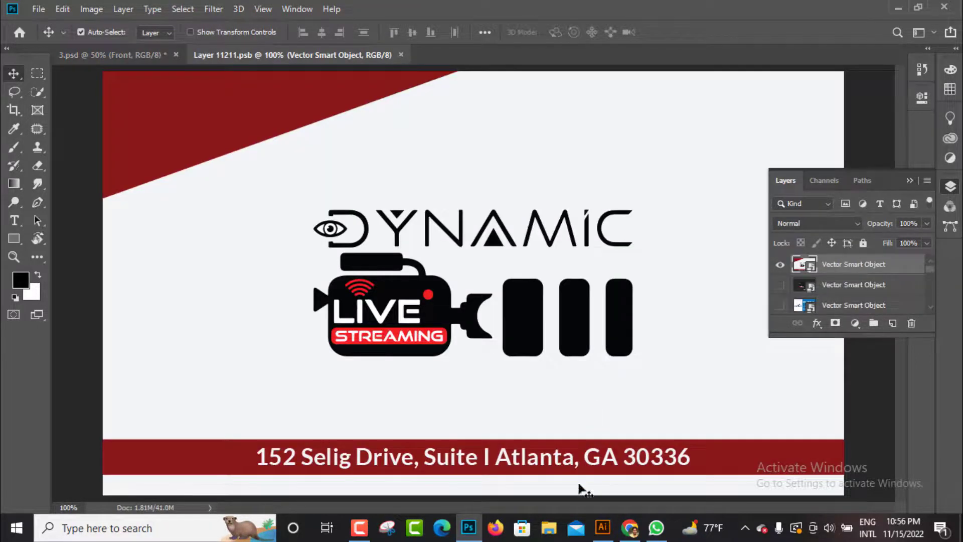
{"action": "left_click", "coordinate": [603, 527]}
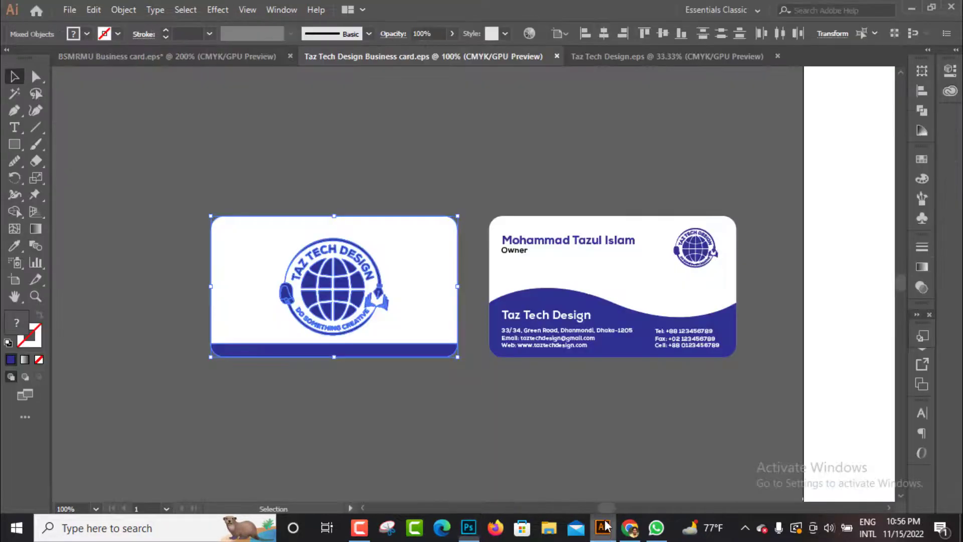
{"action": "key", "text": "ctrl+c"}
{"action": "left_click_drag", "start_coordinate": [520, 237], "coordinate": [776, 404]}
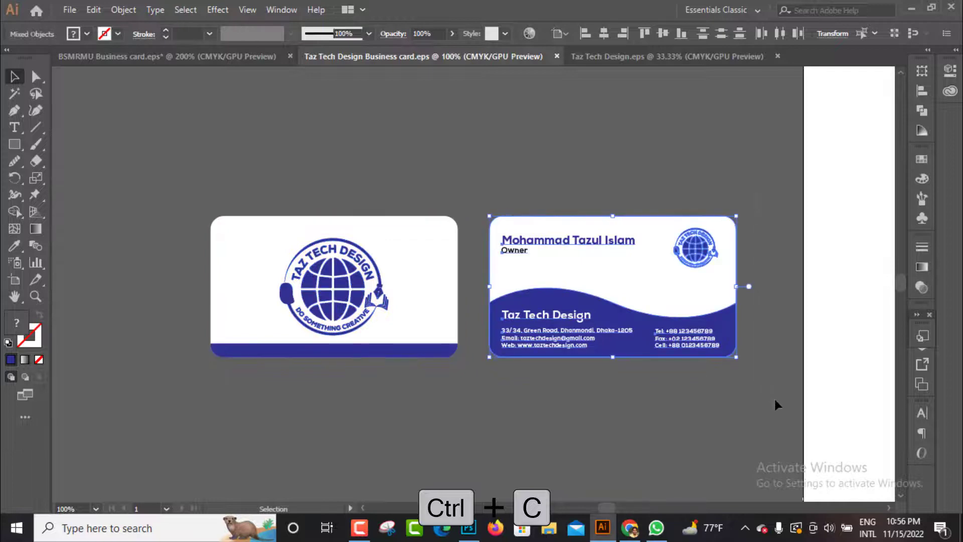
{"action": "key", "text": "ctrl+c"}
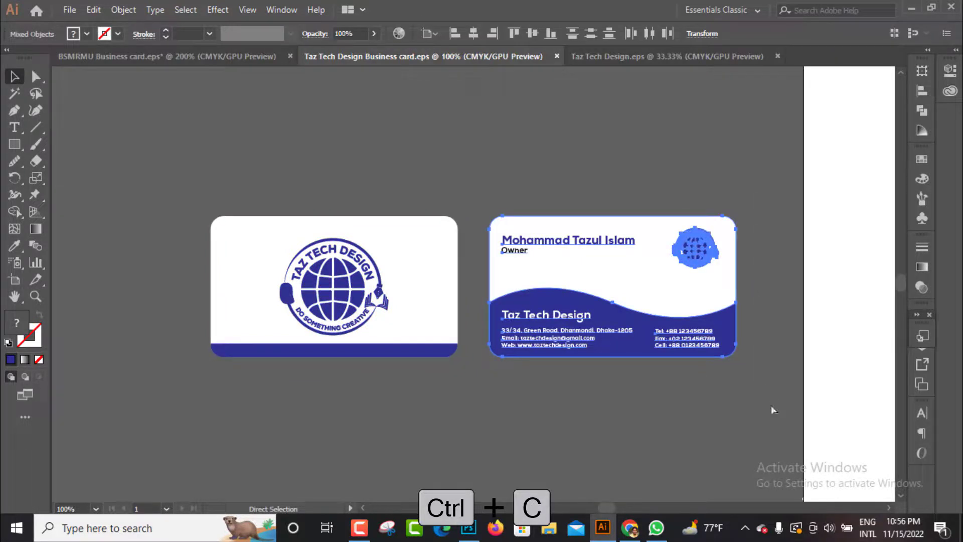
Paste the contact details card into the Front smart object as a Smart Object and scale it to fill the canvas
{"action": "left_click", "coordinate": [468, 531]}
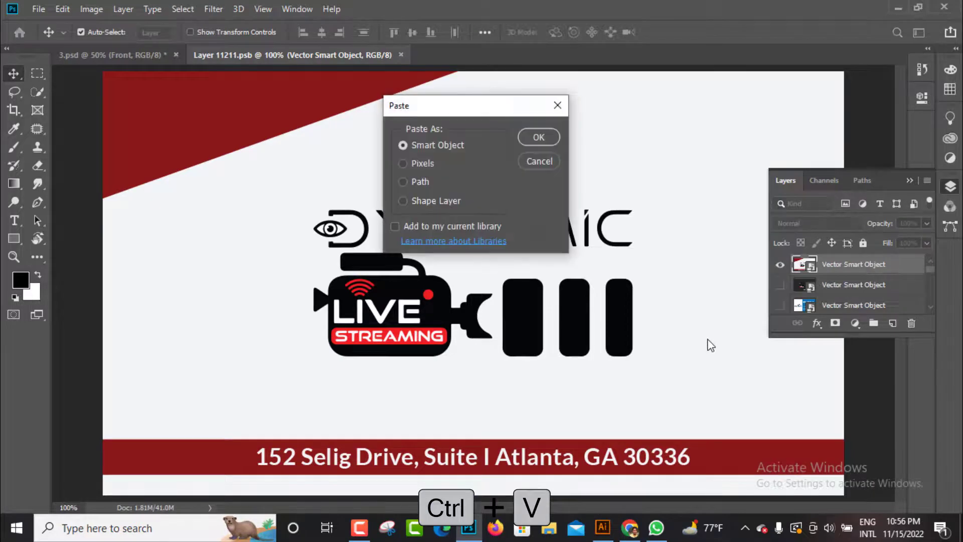
{"action": "key", "text": "Return"}
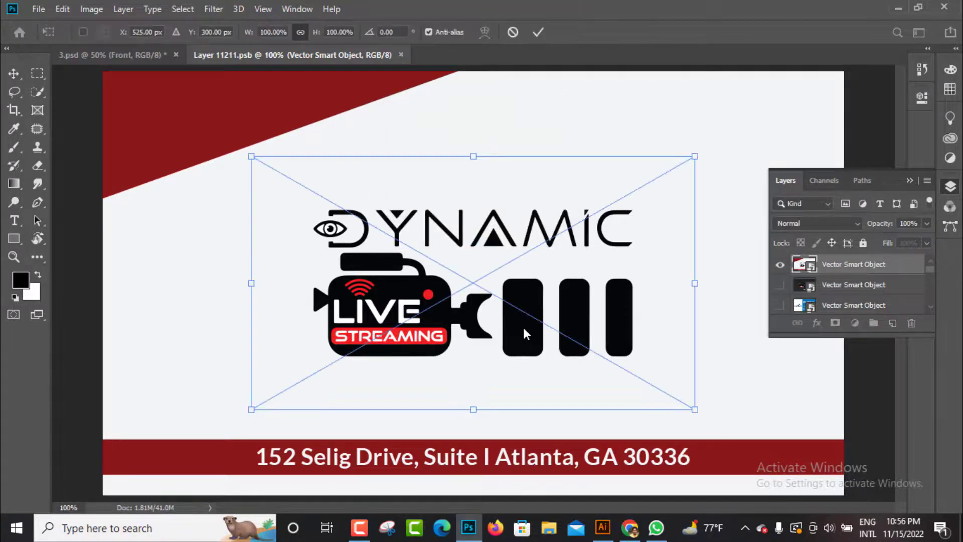
{"action": "left_click_drag", "start_coordinate": [473, 412], "coordinate": [473, 495]}
{"action": "key", "text": "Return"}
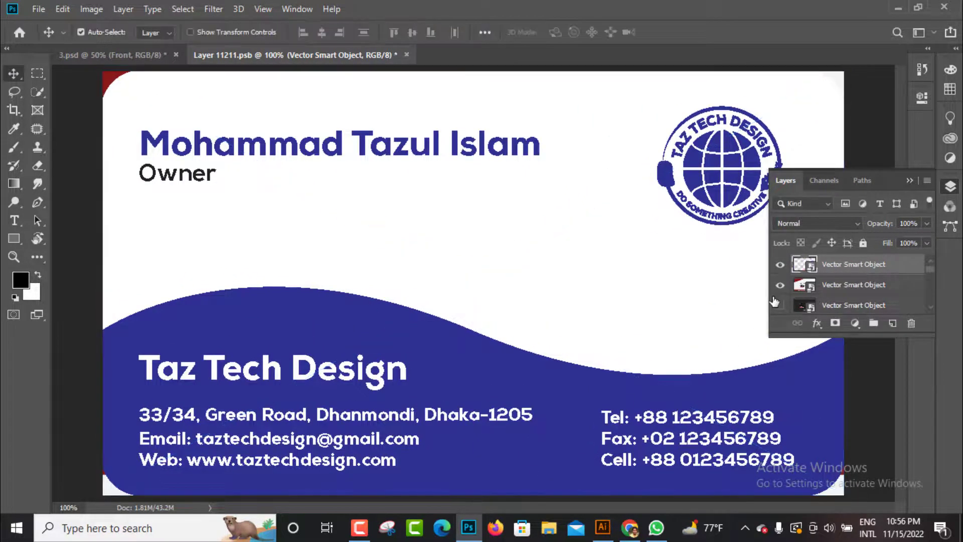
Hide the old red Dynamic design layer, and save and close the smart object to update the mockup's front card
{"action": "left_click", "coordinate": [780, 285]}
{"action": "key", "text": "ctrl+w"}
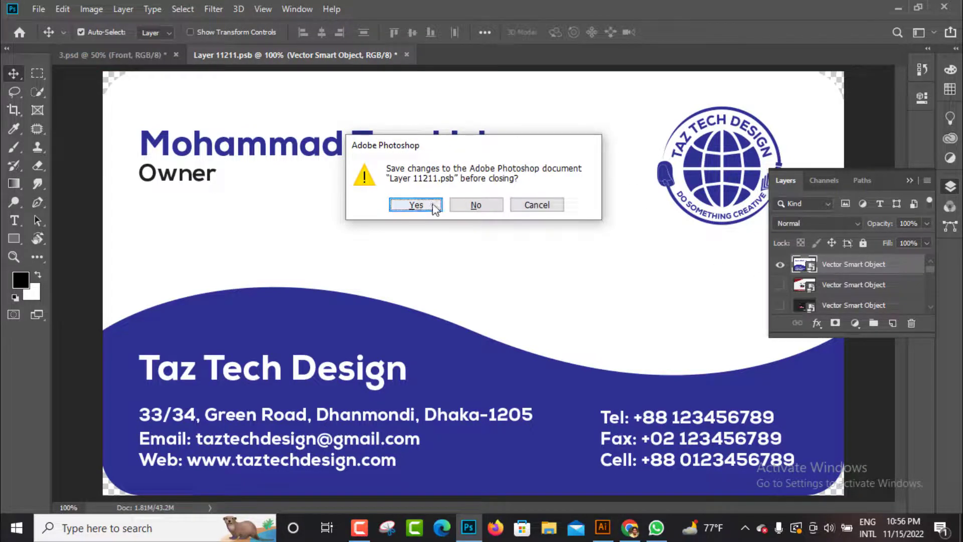
{"action": "left_click", "coordinate": [540, 205]}
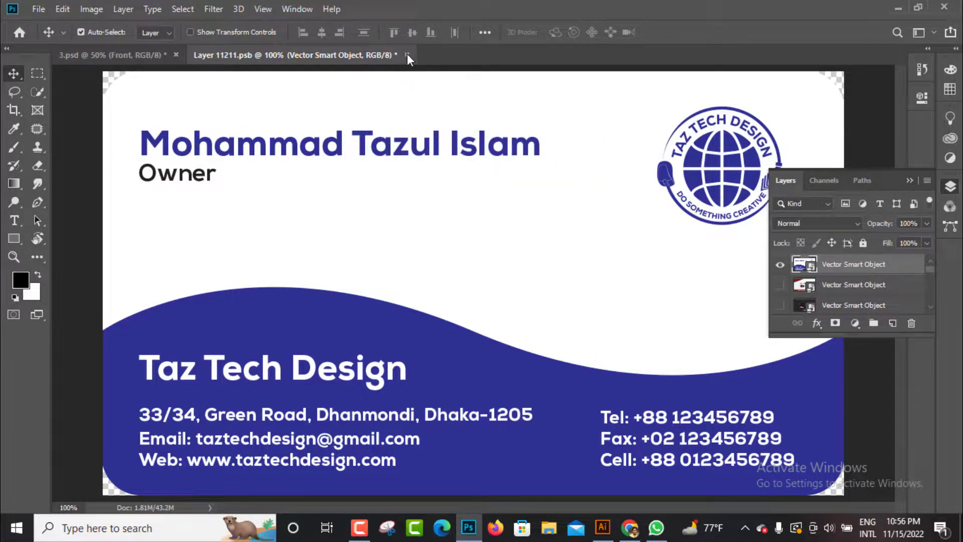
{"action": "left_click", "coordinate": [422, 204]}
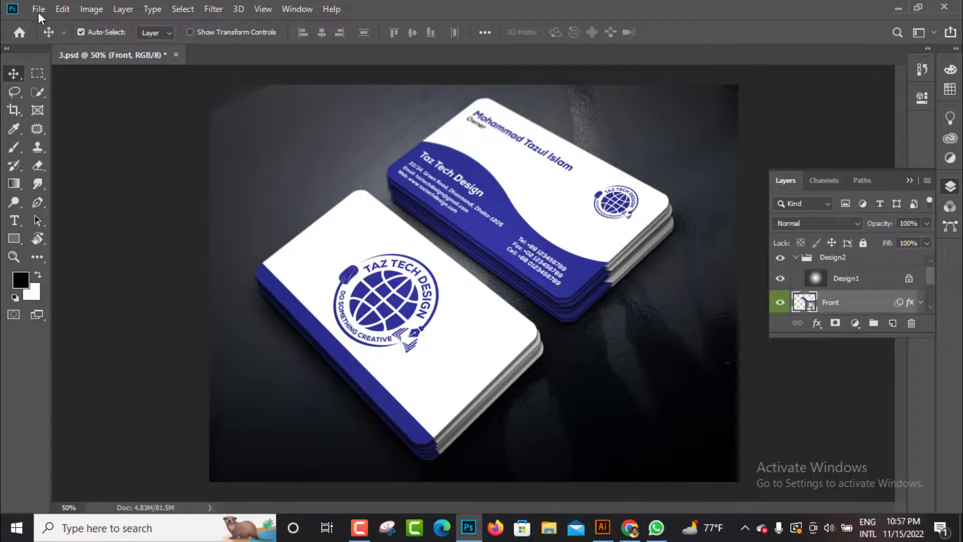
Start saving the mockup under the name "Taz Tech Business card" in JPEG format
{"action": "key", "text": "ctrl+shift+s"}
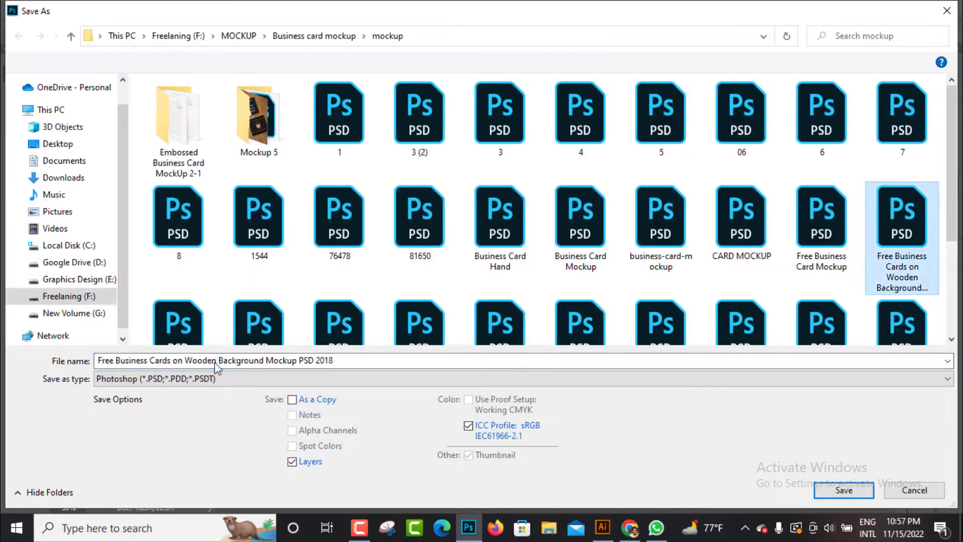
{"action": "left_click", "coordinate": [914, 491]}
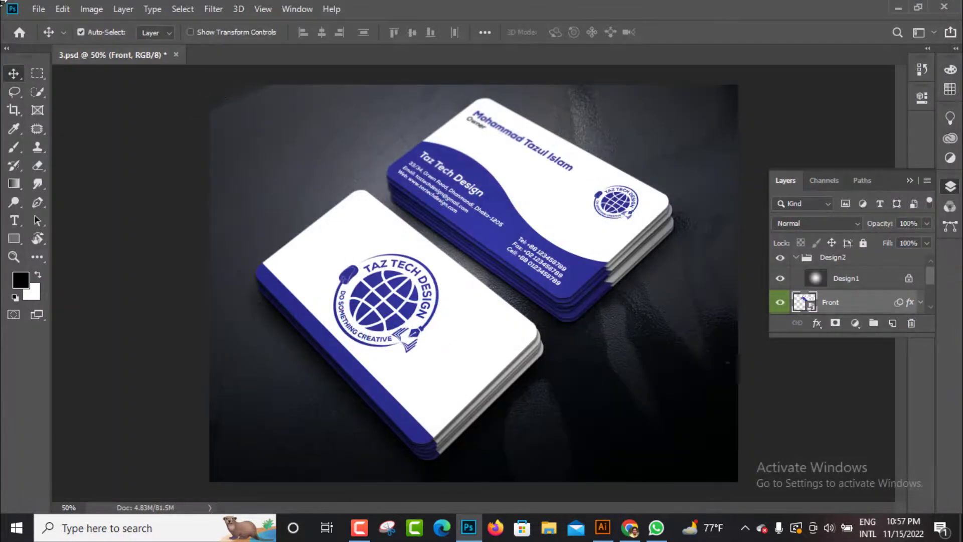
{"action": "left_click", "coordinate": [40, 10]}
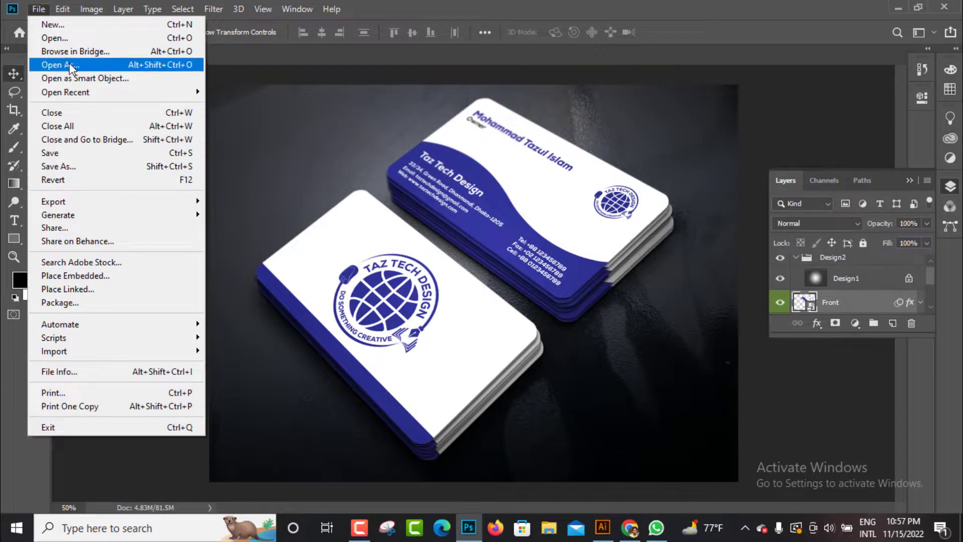
{"action": "key", "text": "ctrl+shift+s"}
{"action": "left_click", "coordinate": [60, 170]}
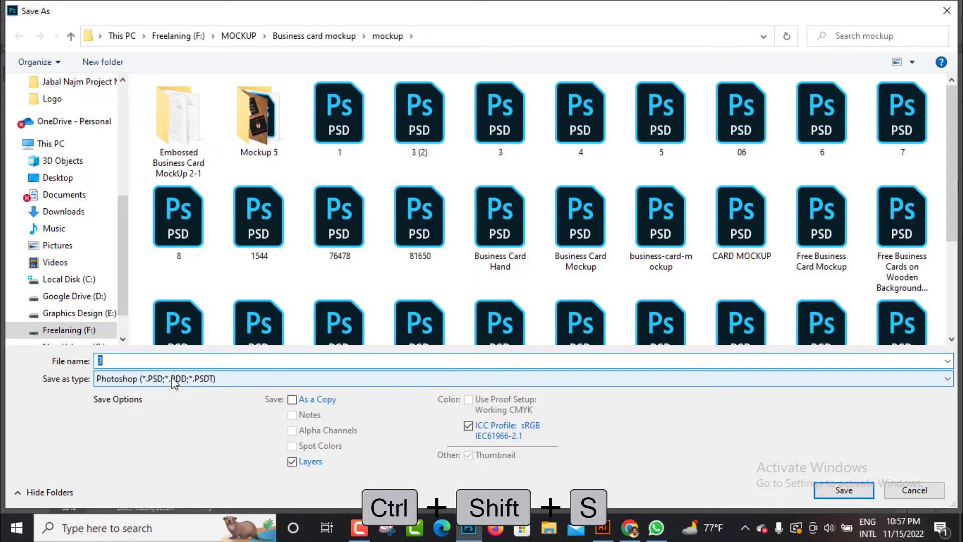
{"action": "type", "text": "Taz Tech Business card"}
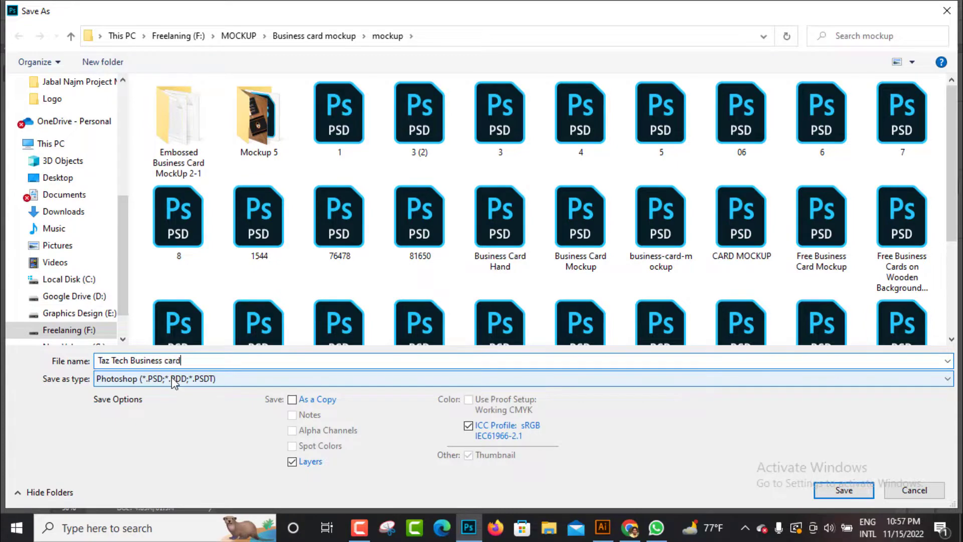
{"action": "key", "text": "Tab"}
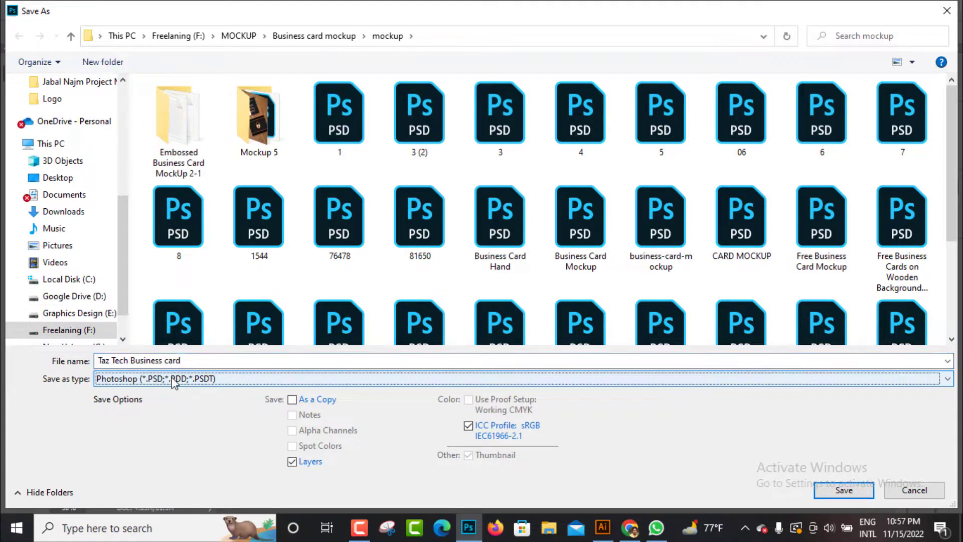
{"action": "left_click", "coordinate": [226, 380]}
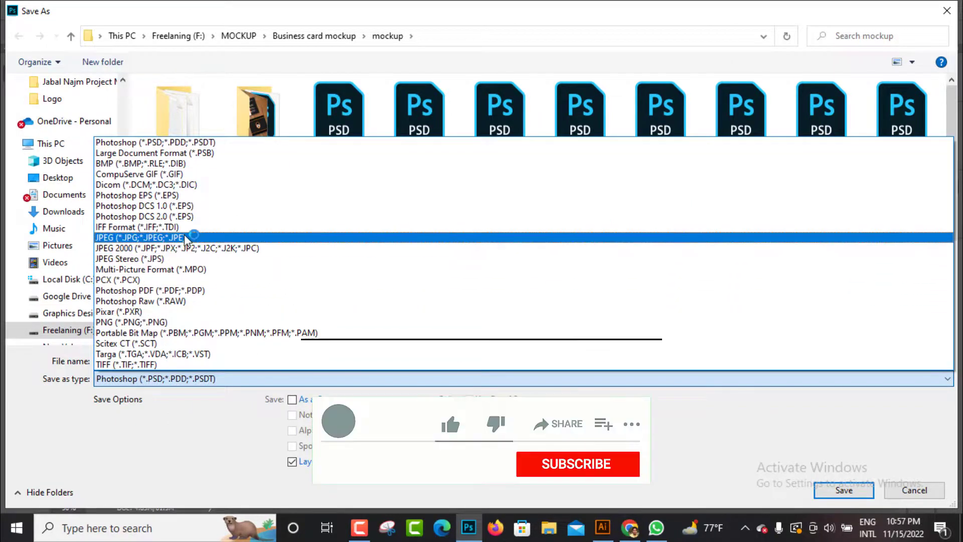
{"action": "left_click", "coordinate": [184, 237]}
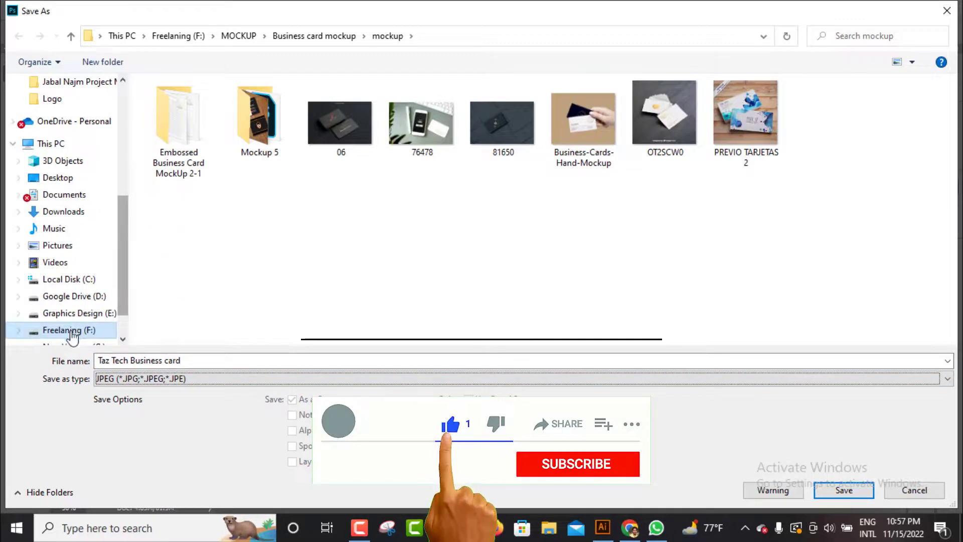
Save the JPEG in Freelaning (F:) > Taztech Design > Youtube > Taz Tech Design > 80 with Maximum quality 12 and Progressive format
{"action": "left_click", "coordinate": [72, 335]}
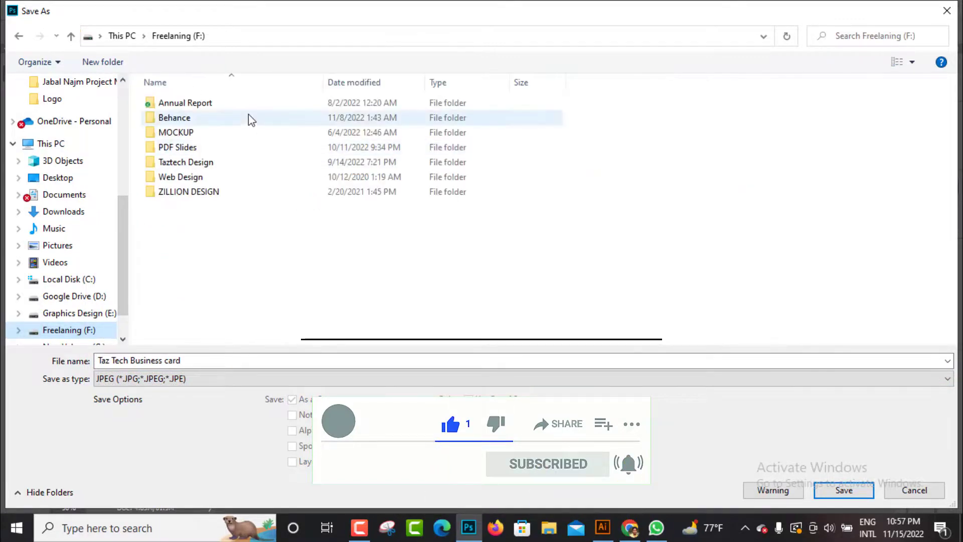
{"action": "double_click", "coordinate": [191, 163]}
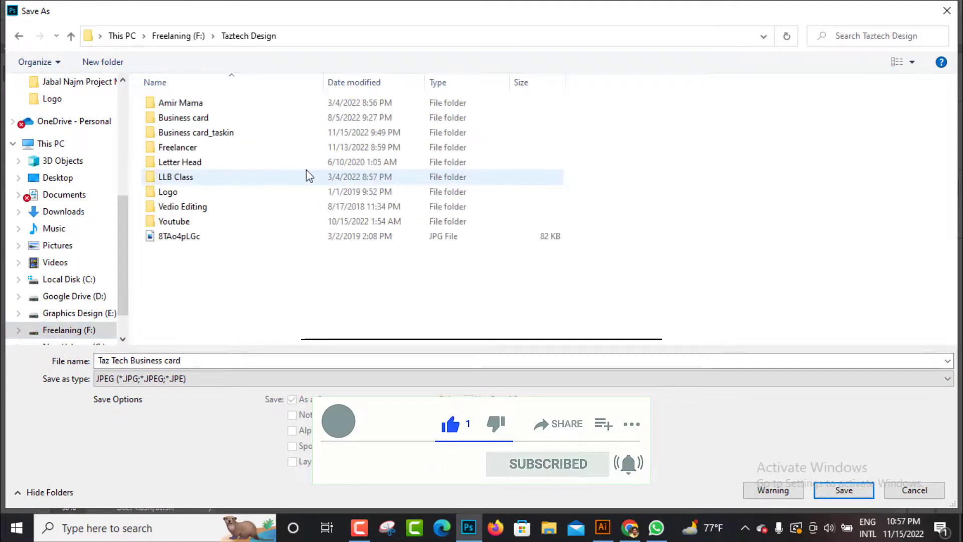
{"action": "left_click", "coordinate": [165, 222]}
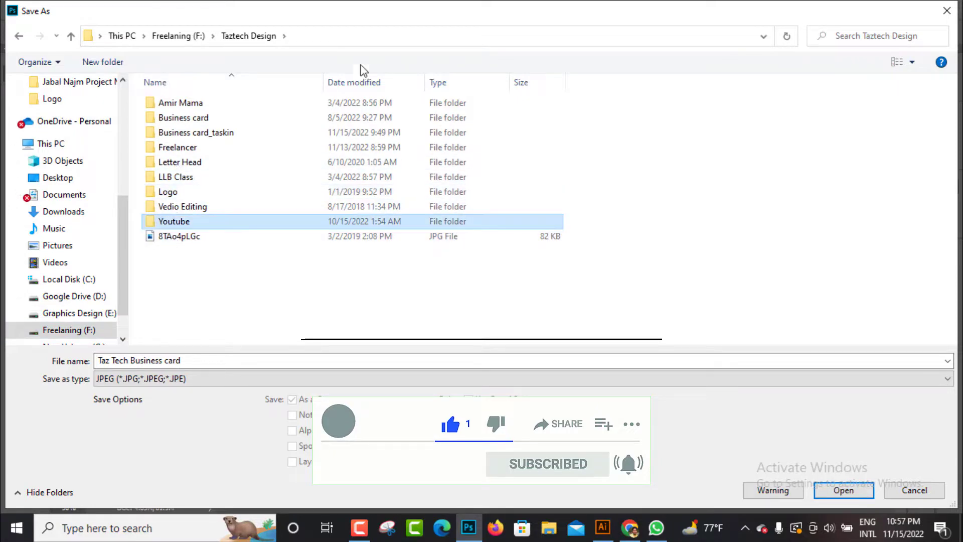
{"action": "key", "text": "Return"}
{"action": "left_click", "coordinate": [419, 125]}
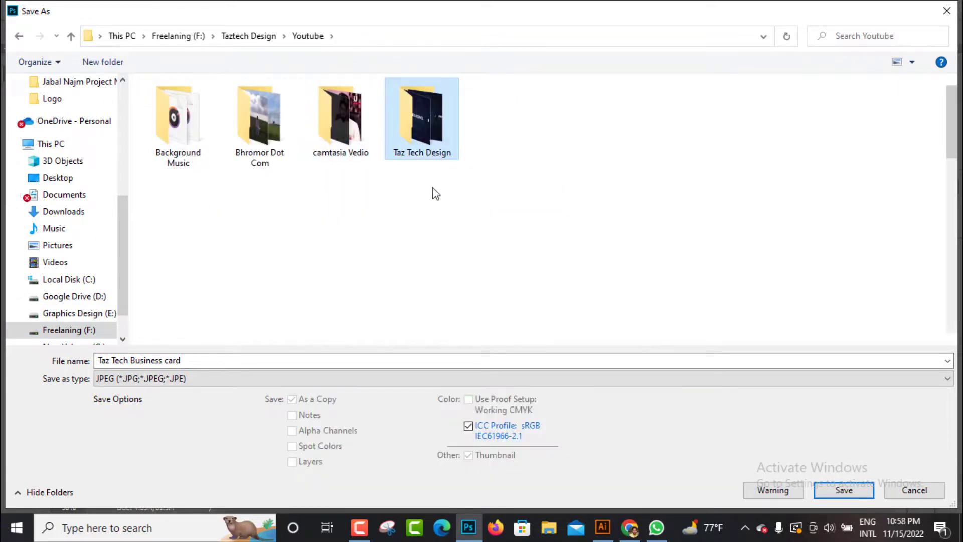
{"action": "key", "text": "Return"}
{"action": "left_click", "coordinate": [671, 287]}
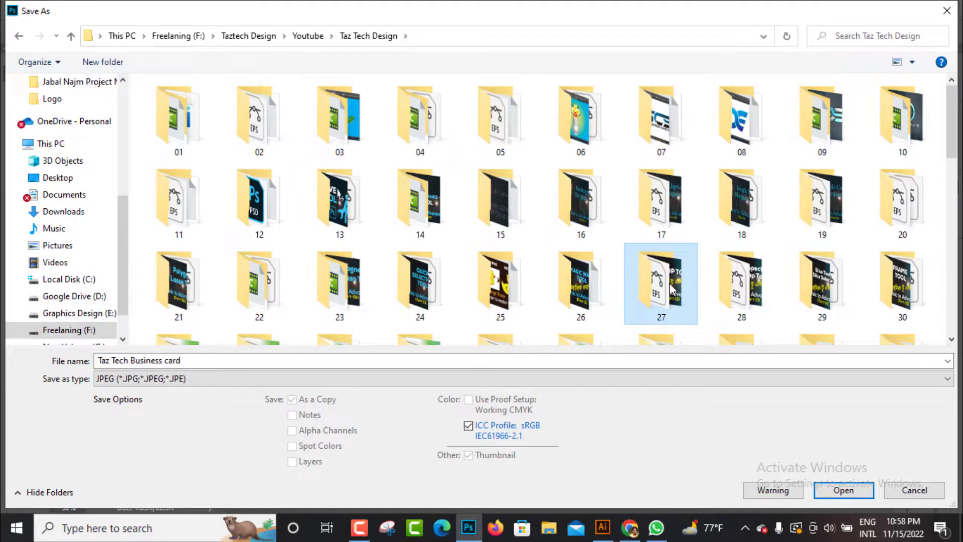
{"action": "key", "text": "8"}
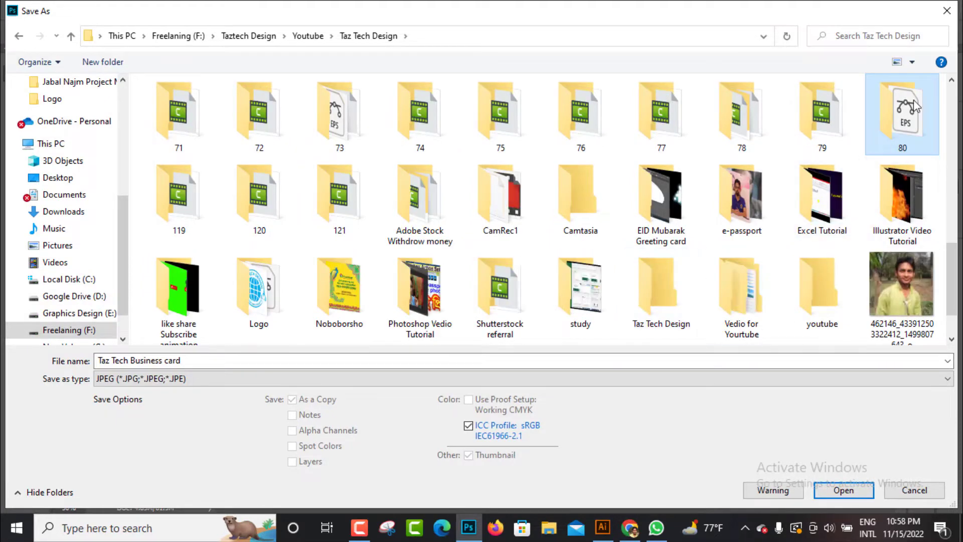
{"action": "double_click", "coordinate": [916, 105]}
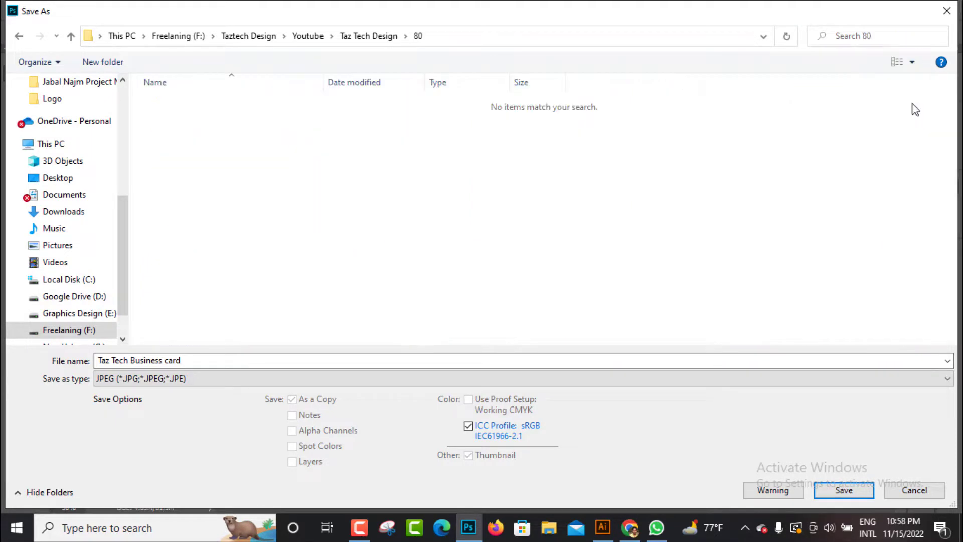
{"action": "left_click", "coordinate": [845, 491]}
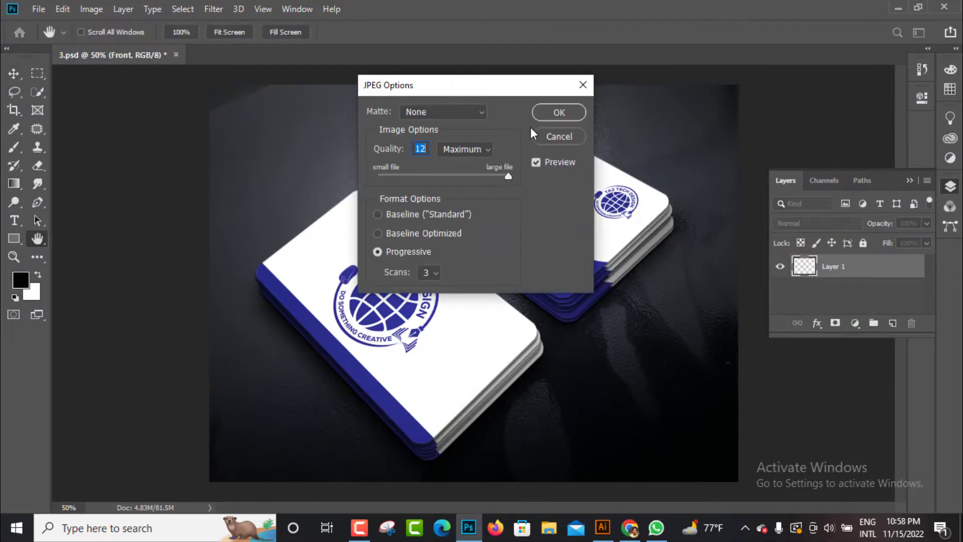
{"action": "left_click", "coordinate": [571, 113]}
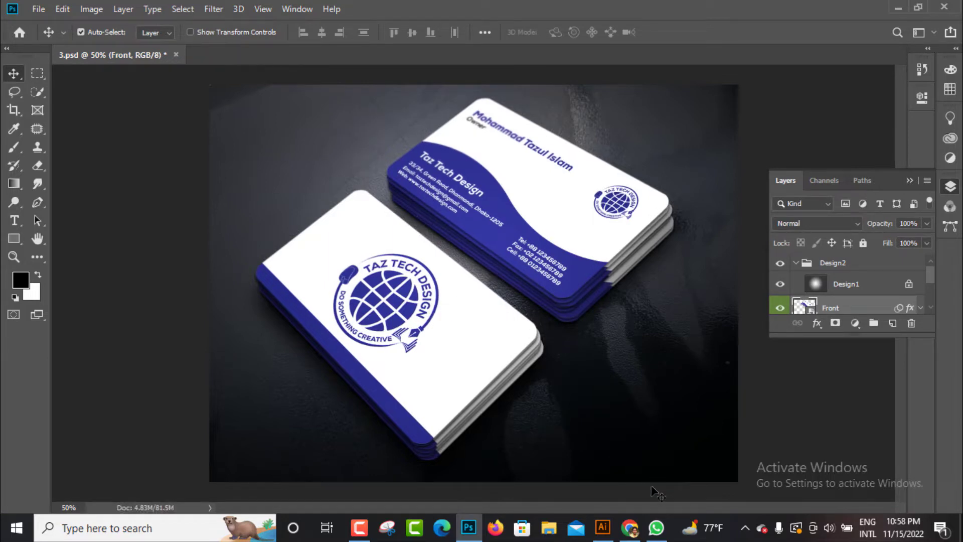
{"action": "left_click", "coordinate": [602, 526]}
{"action": "left_click_drag", "start_coordinate": [206, 198], "coordinate": [495, 402]}
{"action": "left_click", "coordinate": [584, 237]}
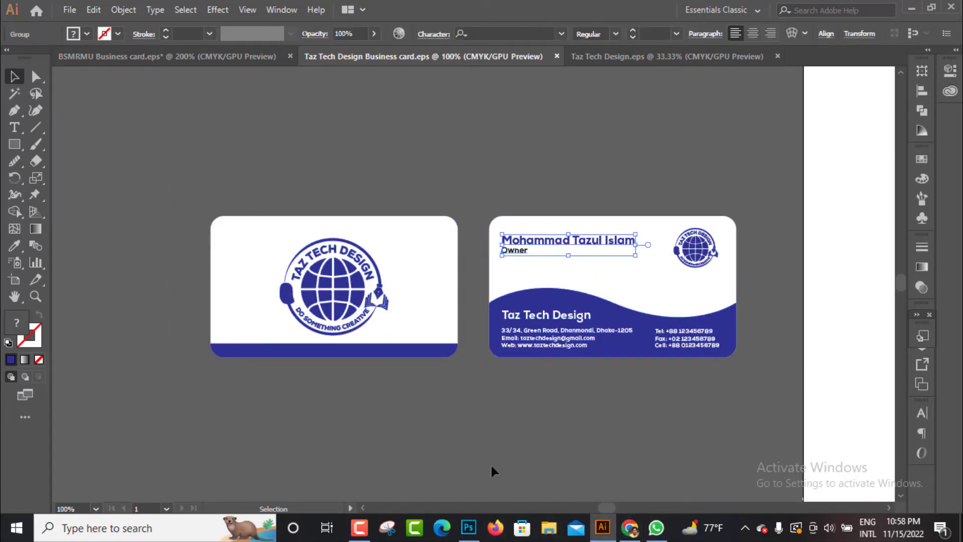
{"action": "left_click", "coordinate": [473, 536]}
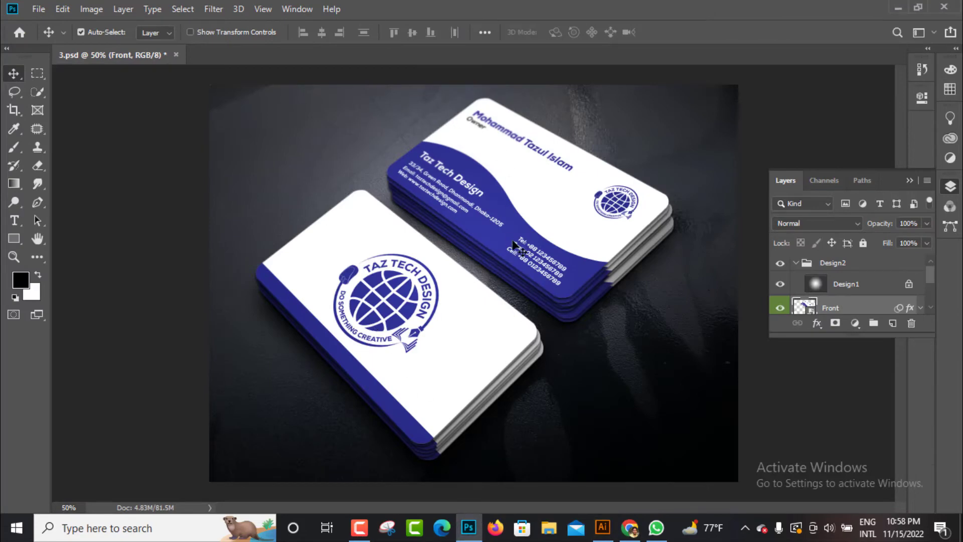